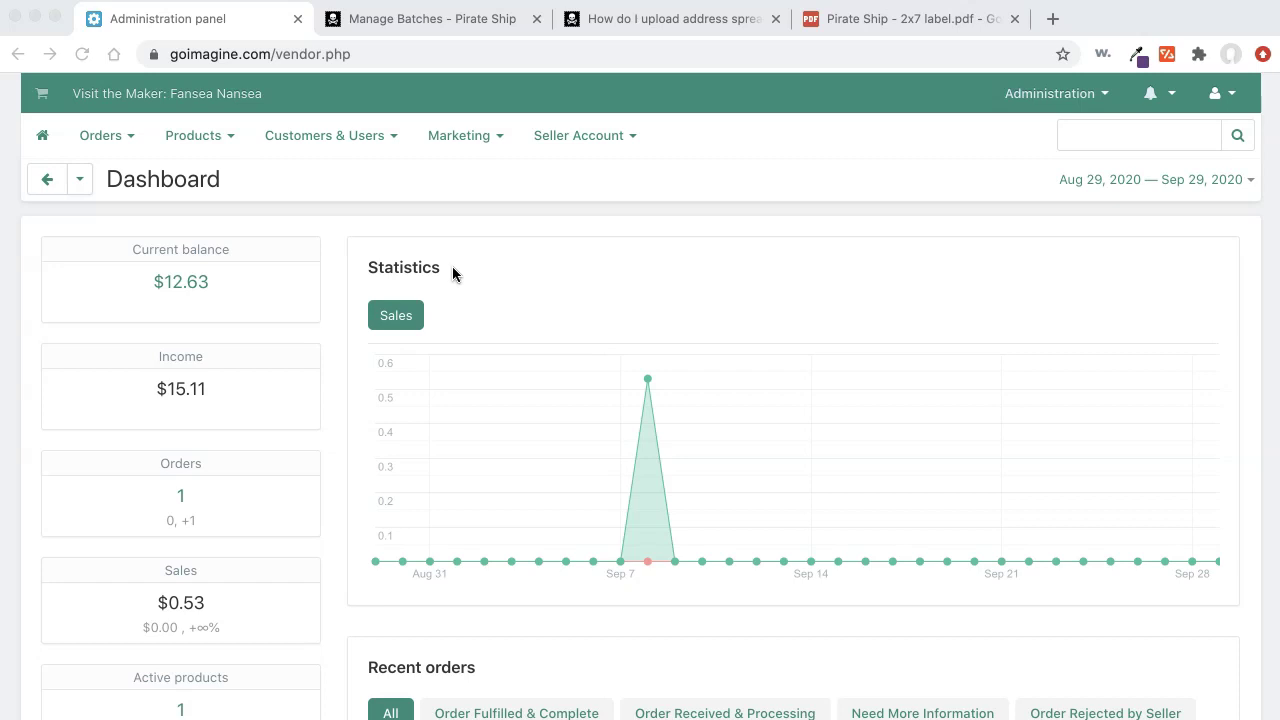
- Bring the GoImagine vendor dashboard window into focus to reach its Orders menu
left_click(541, 259)
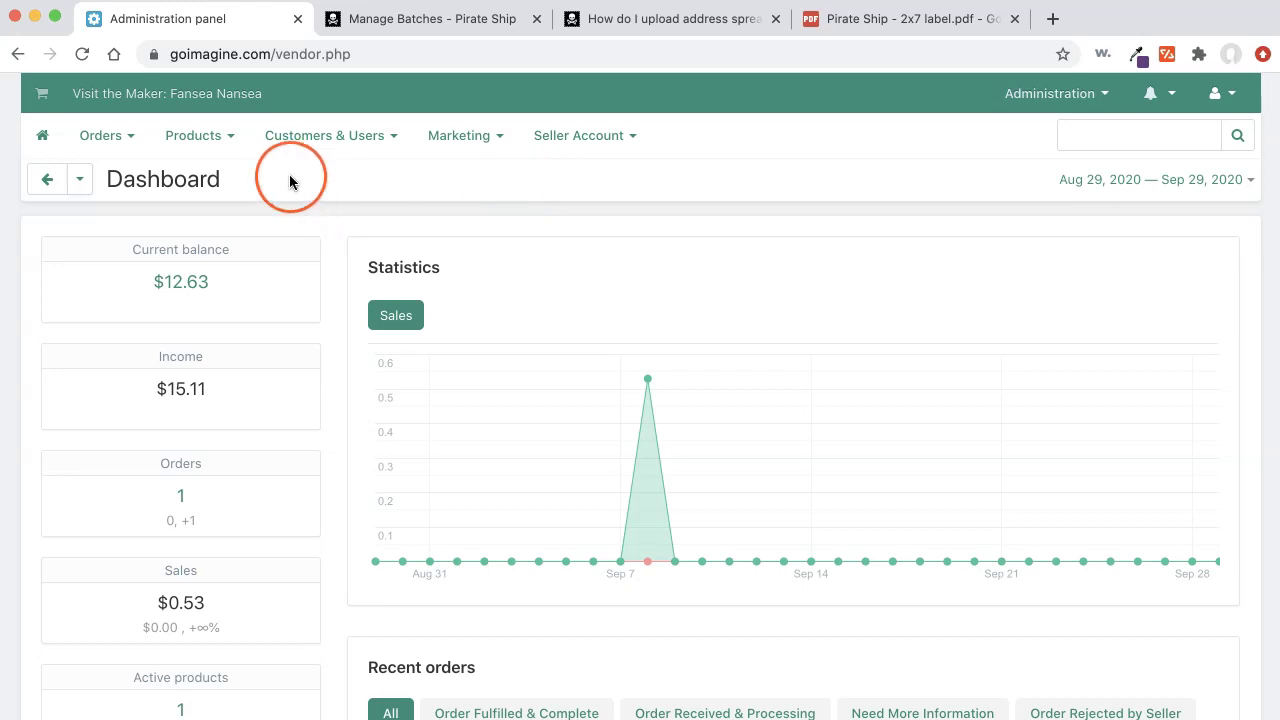
- From View Orders, open order #865 and reveal the customer address side panel
mouse_move(104, 146)
left_click(104, 177)
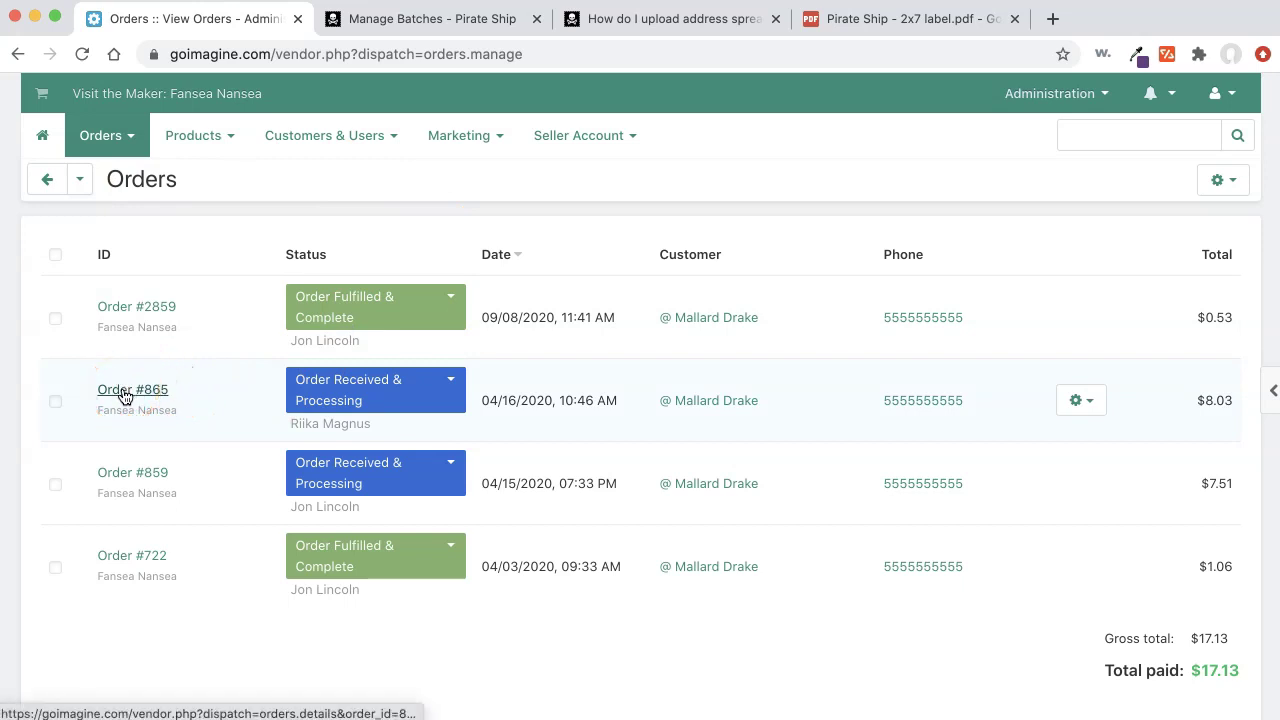
left_click(124, 395)
left_click(405, 325)
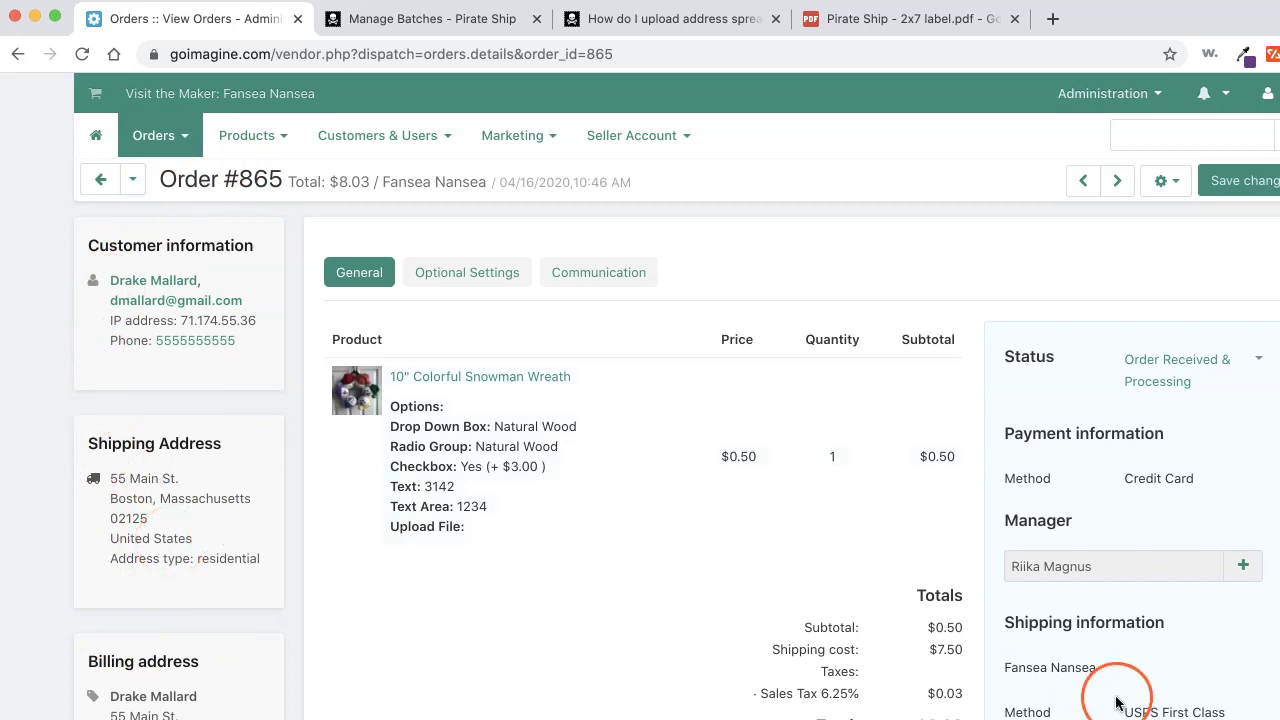
left_click_drag(1279, 719, 1272, 715)
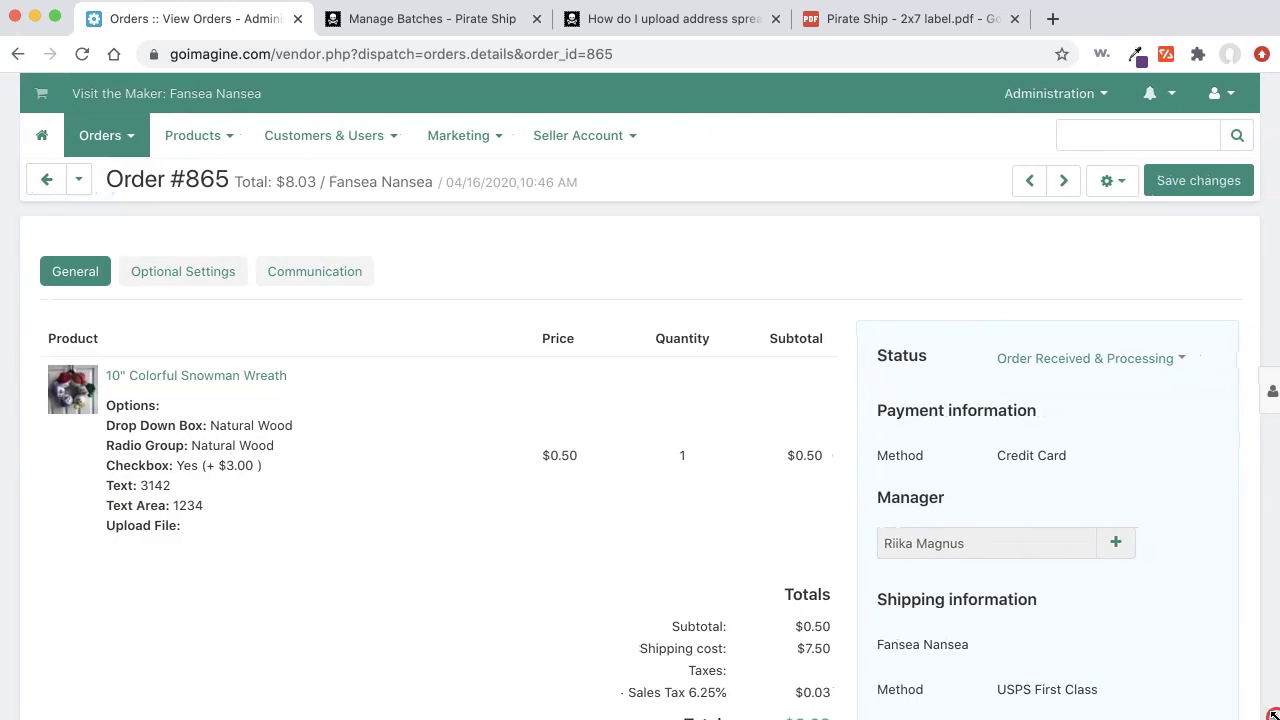
left_click(1270, 400)
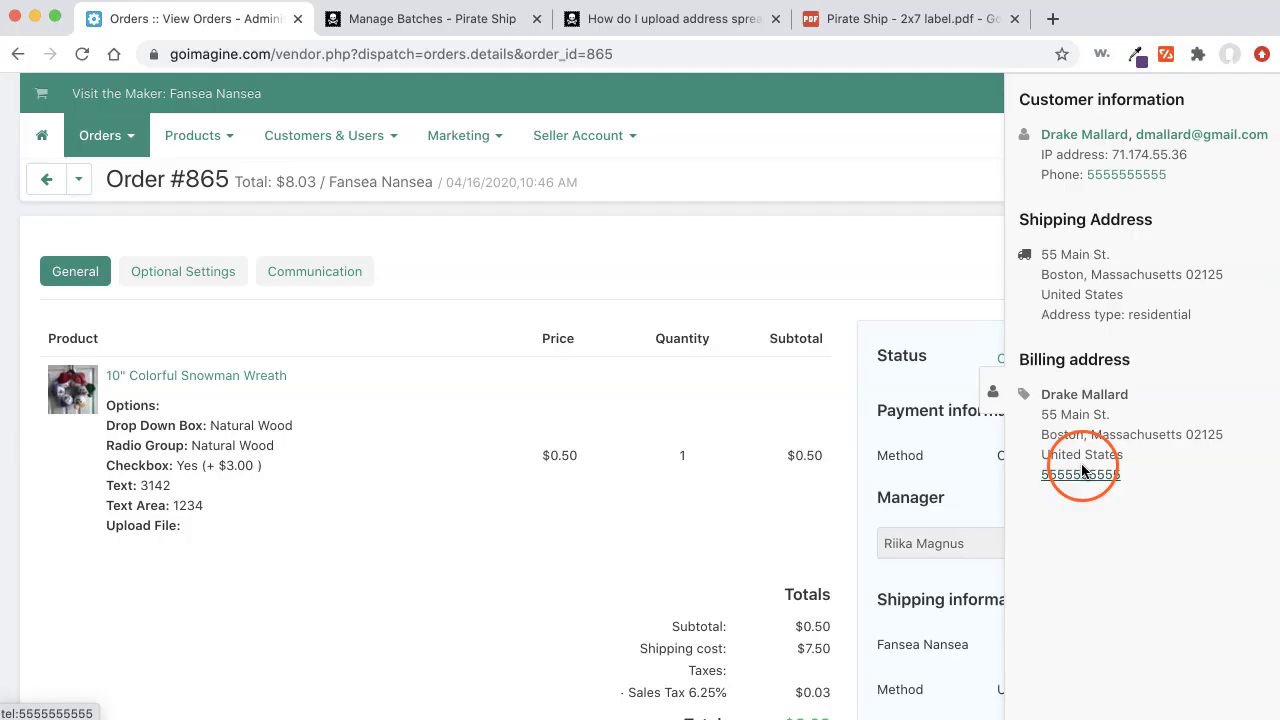
- Glance at Pirate Ship's address-spreadsheet help article, then return to the Ship page
left_click(420, 20)
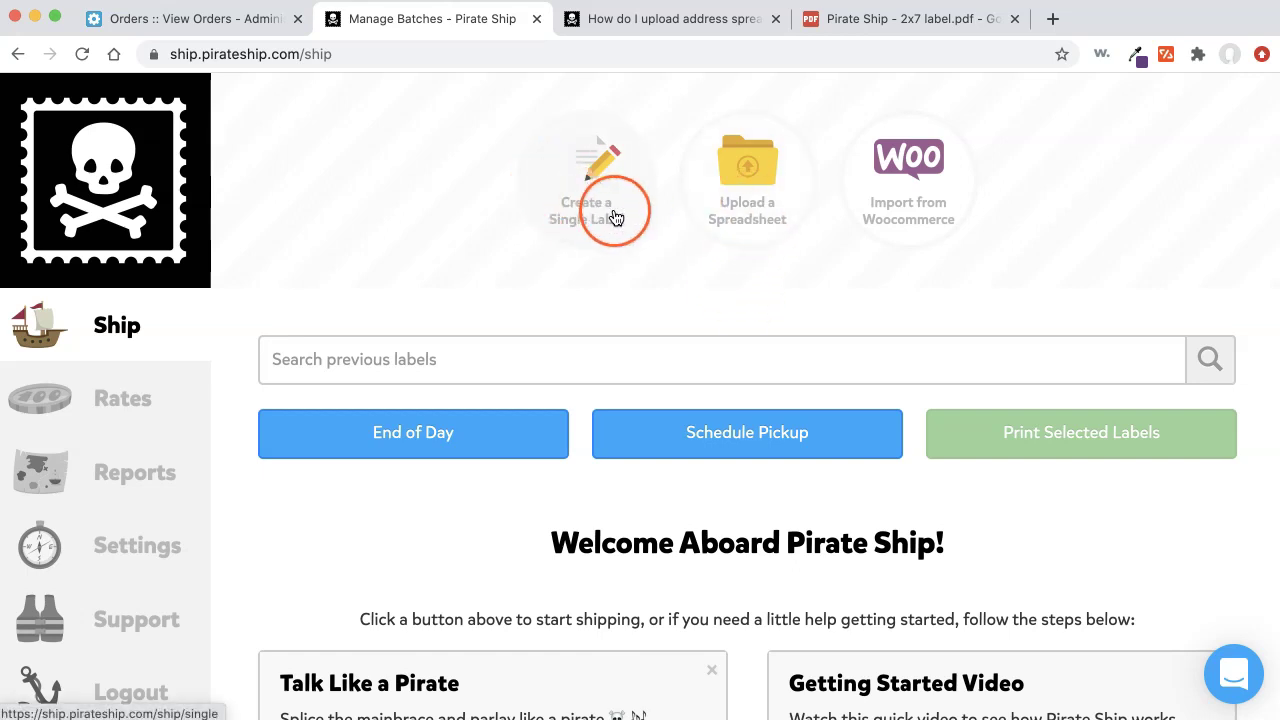
left_click(745, 202)
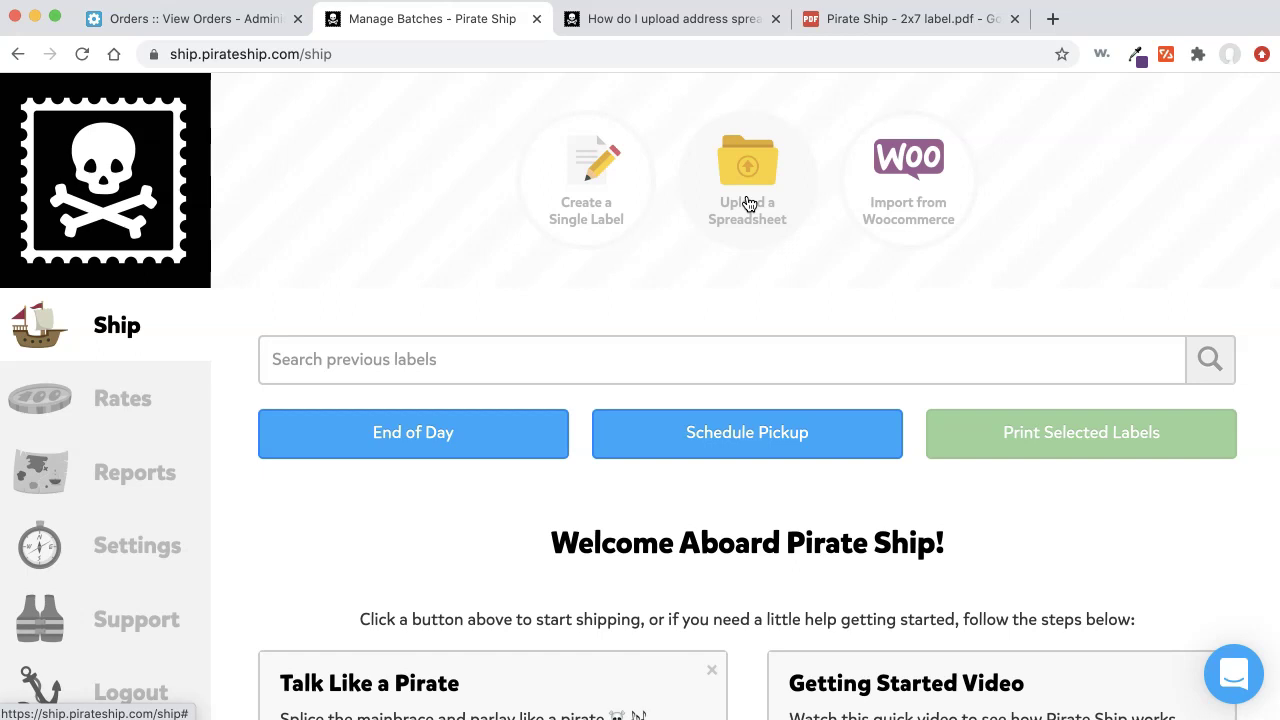
left_click(696, 22)
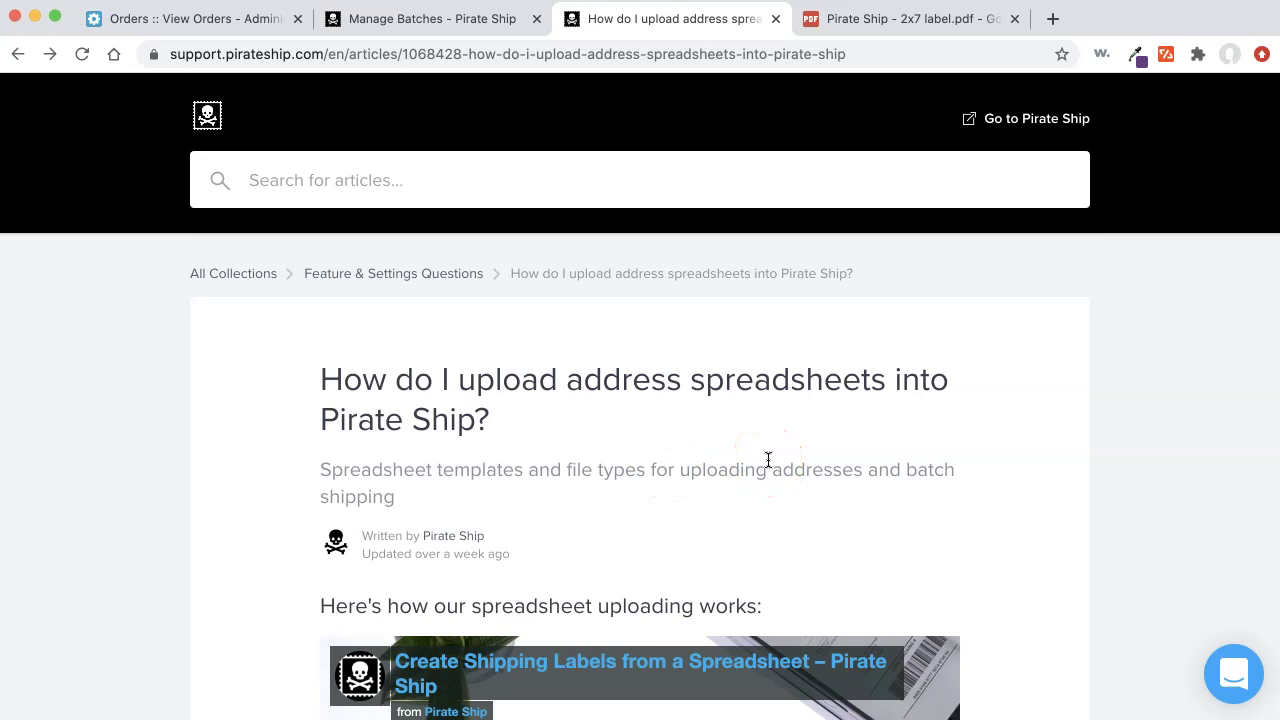
left_click(631, 186)
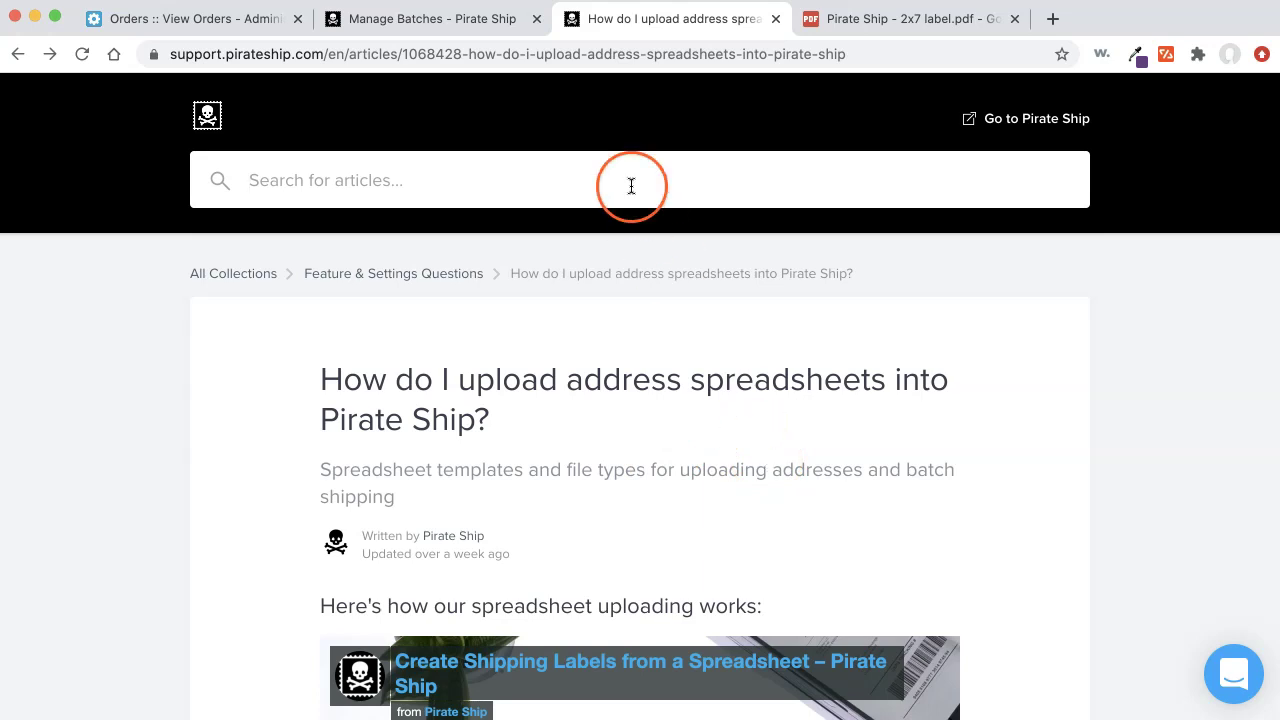
left_click(440, 18)
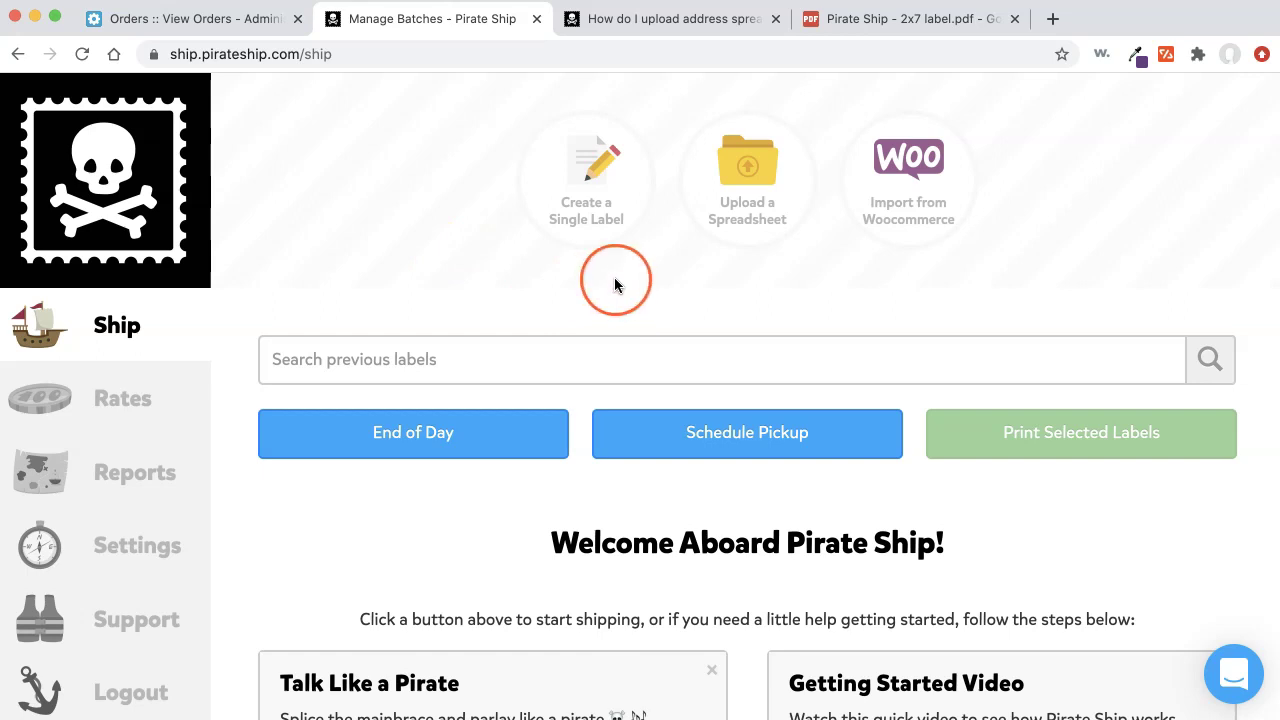
- Start a single shipping label and add the Paste Address box beside Ship To
left_click(591, 170)
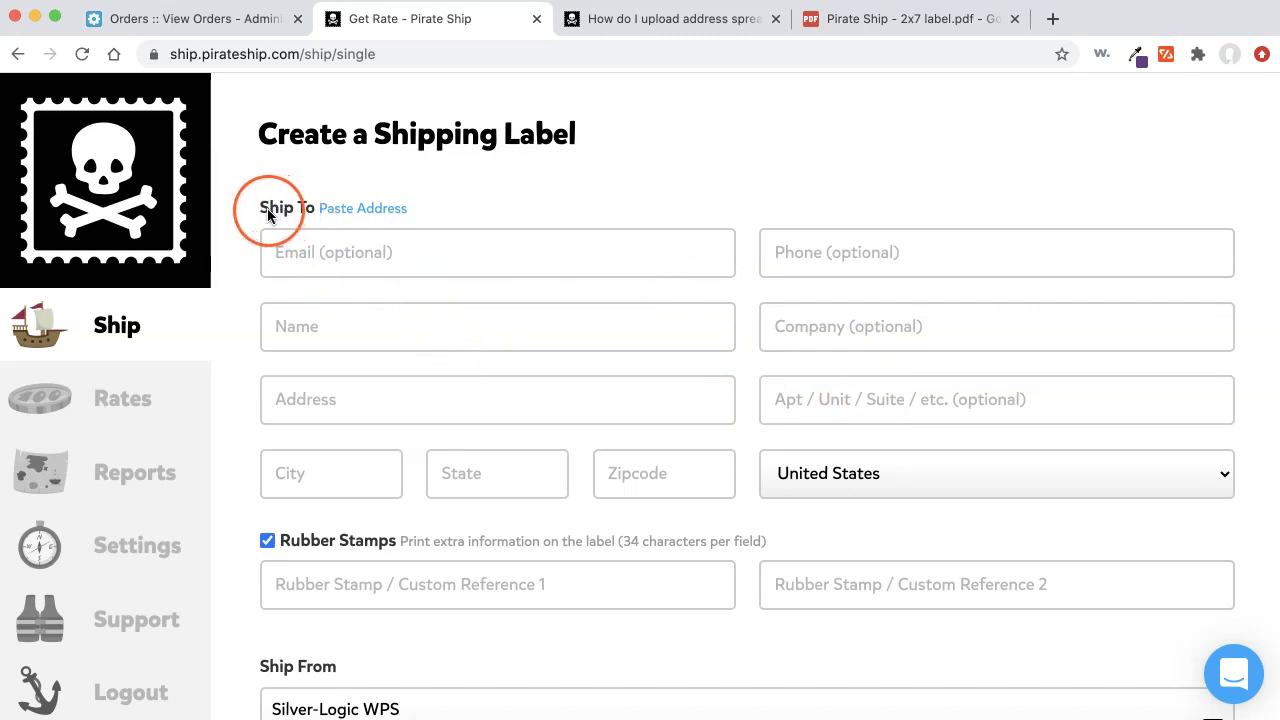
left_click(373, 212)
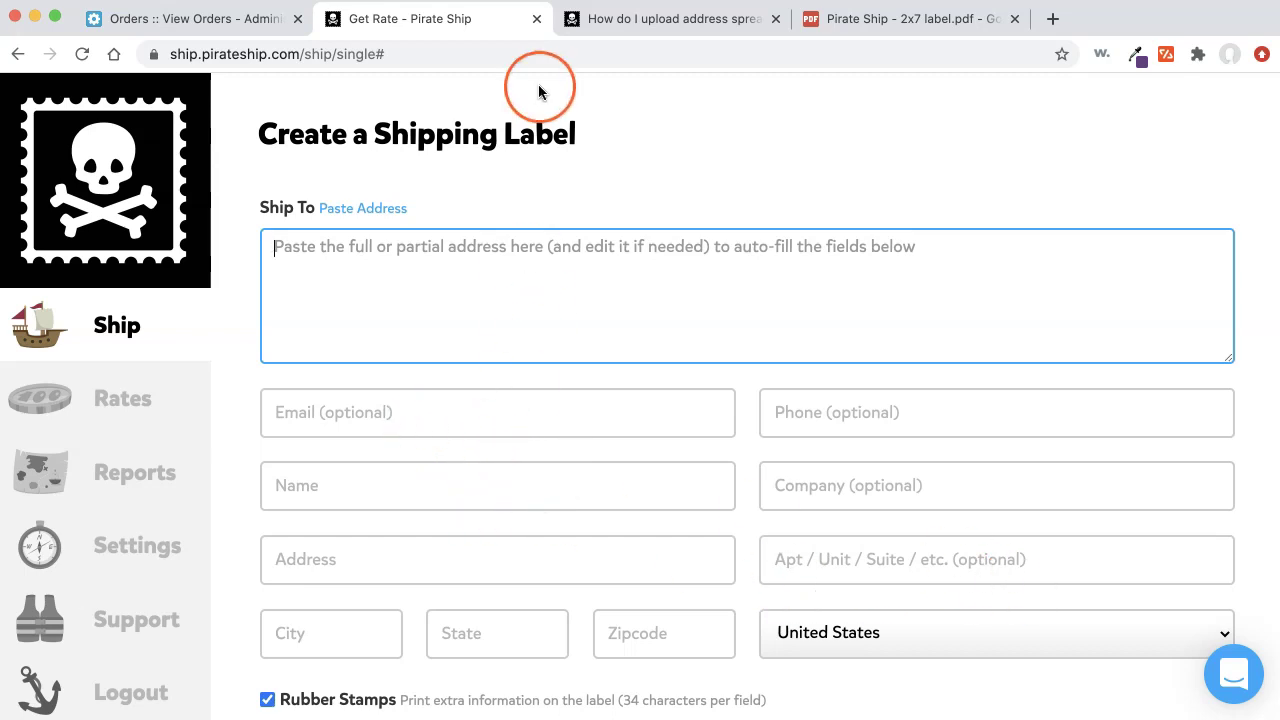
- Select order #865's billing name and address in the side panel and copy it
left_click(223, 16)
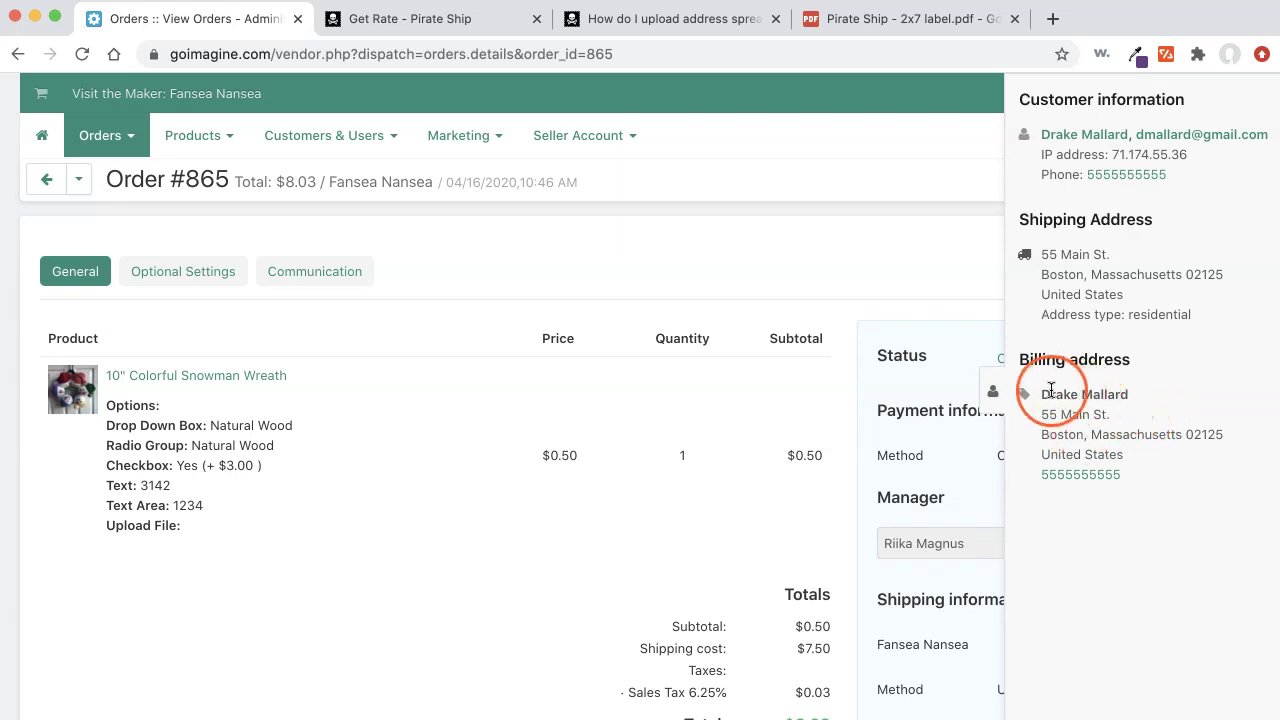
left_click_drag(1040, 393, 1115, 452)
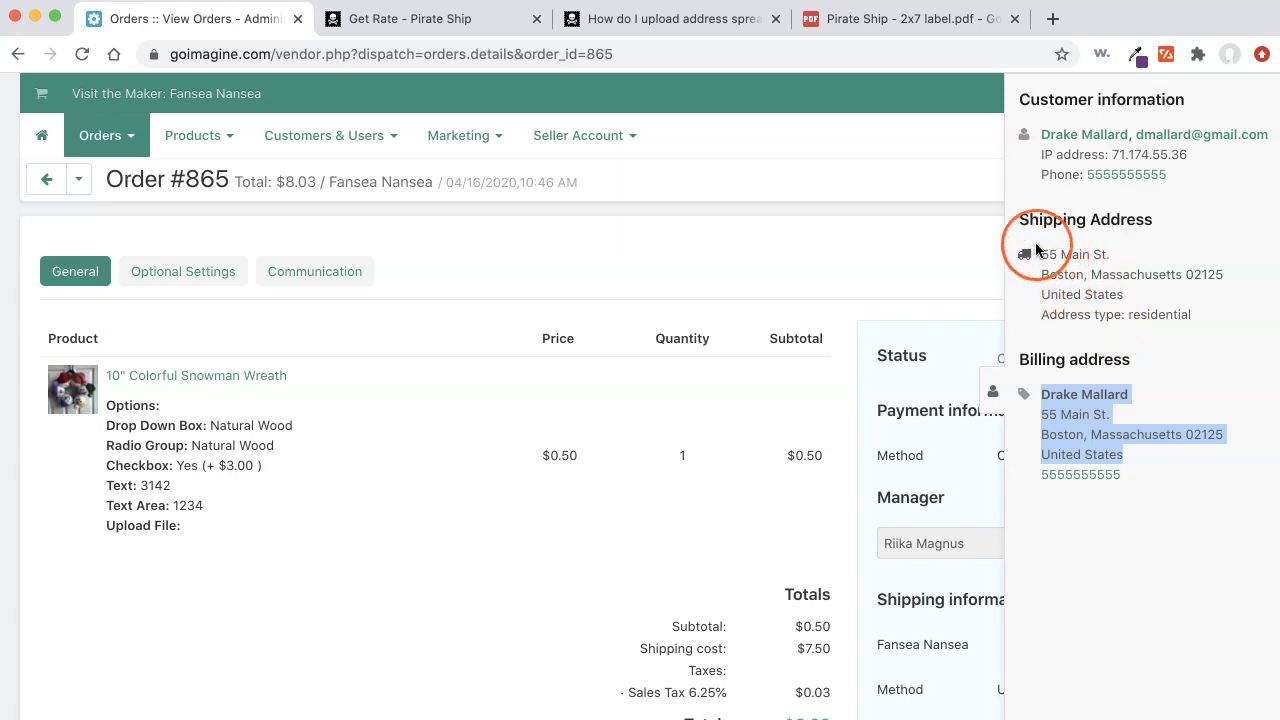
left_click_drag(1040, 254, 1145, 291)
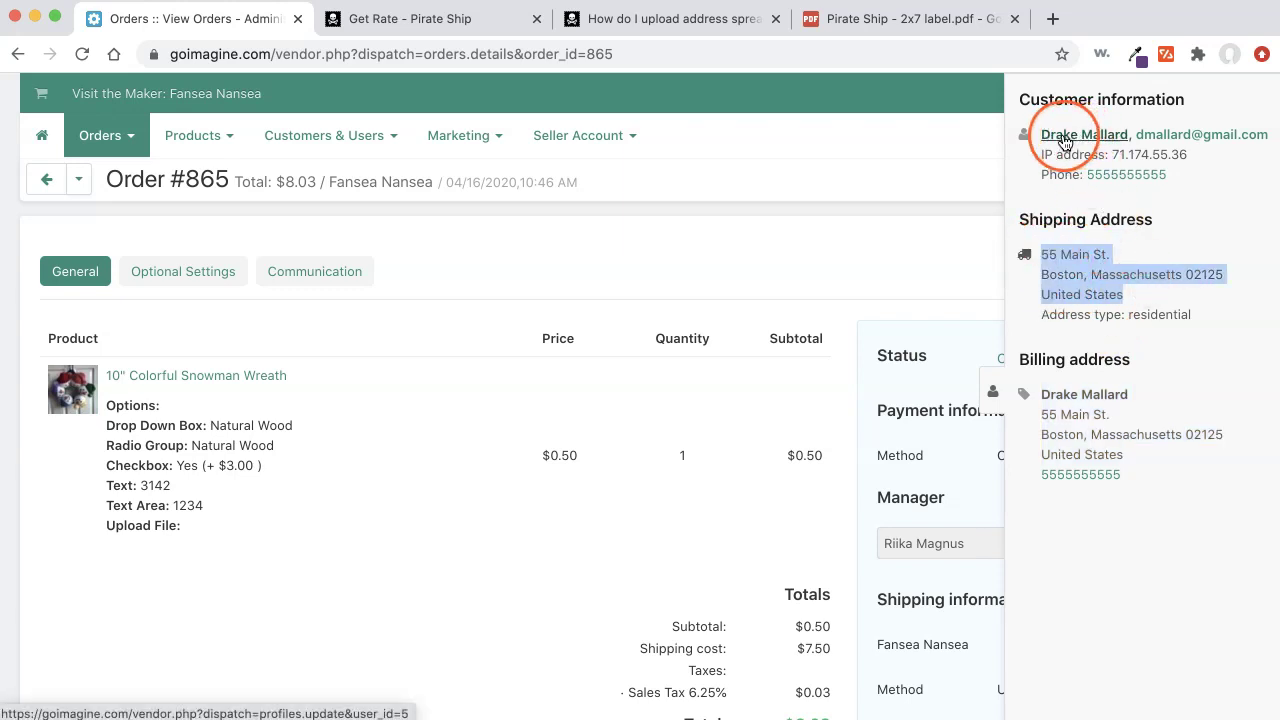
left_click(1090, 428)
left_click_drag(1042, 396, 1138, 456)
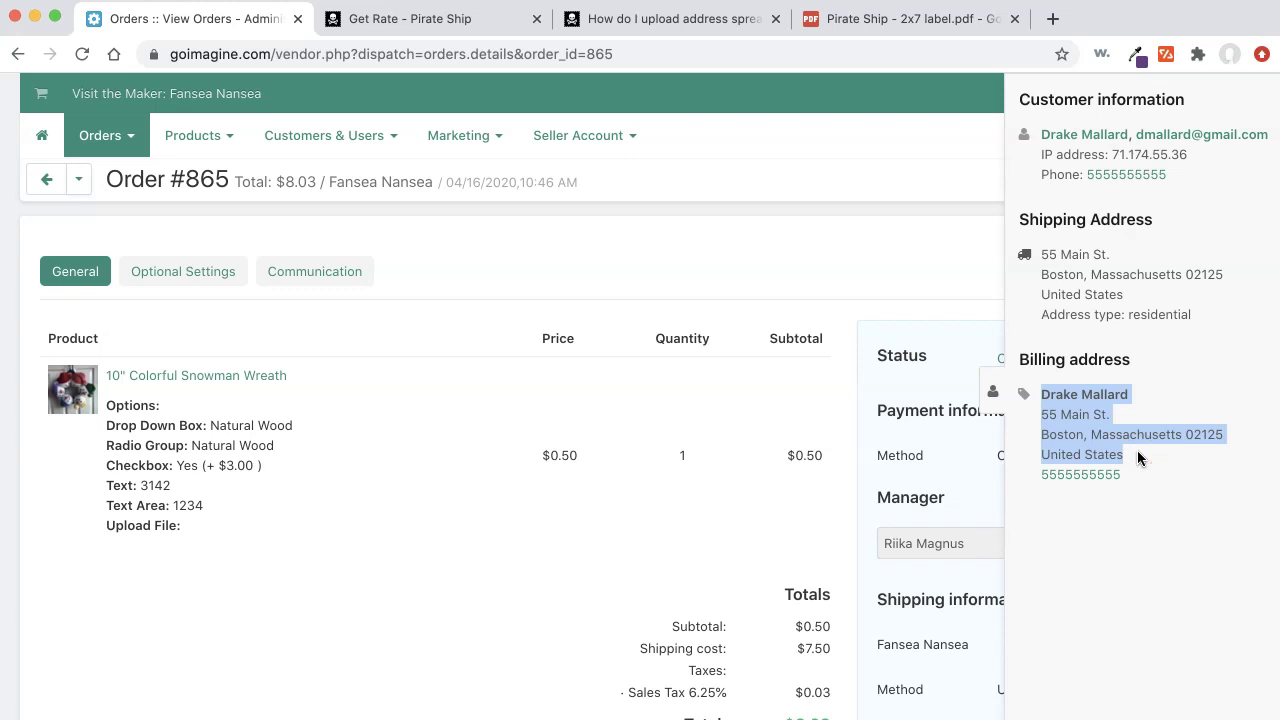
left_click(1084, 427)
right_click(1087, 428)
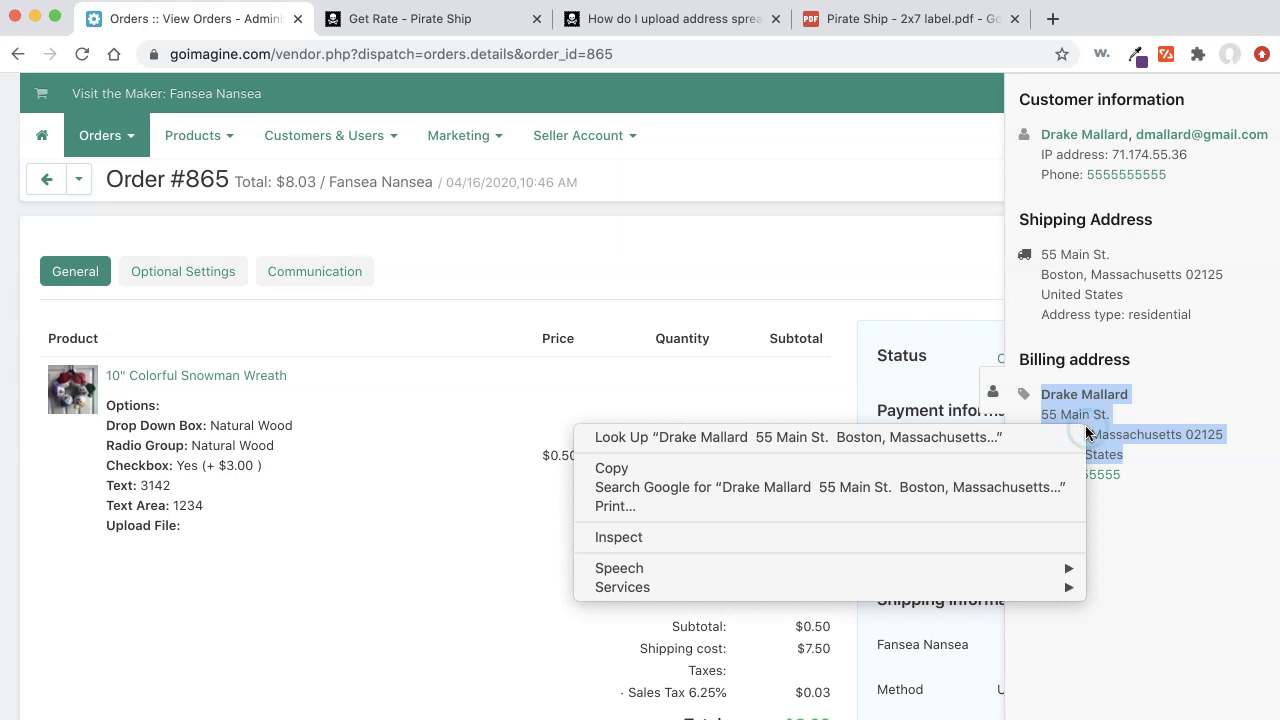
left_click(851, 468)
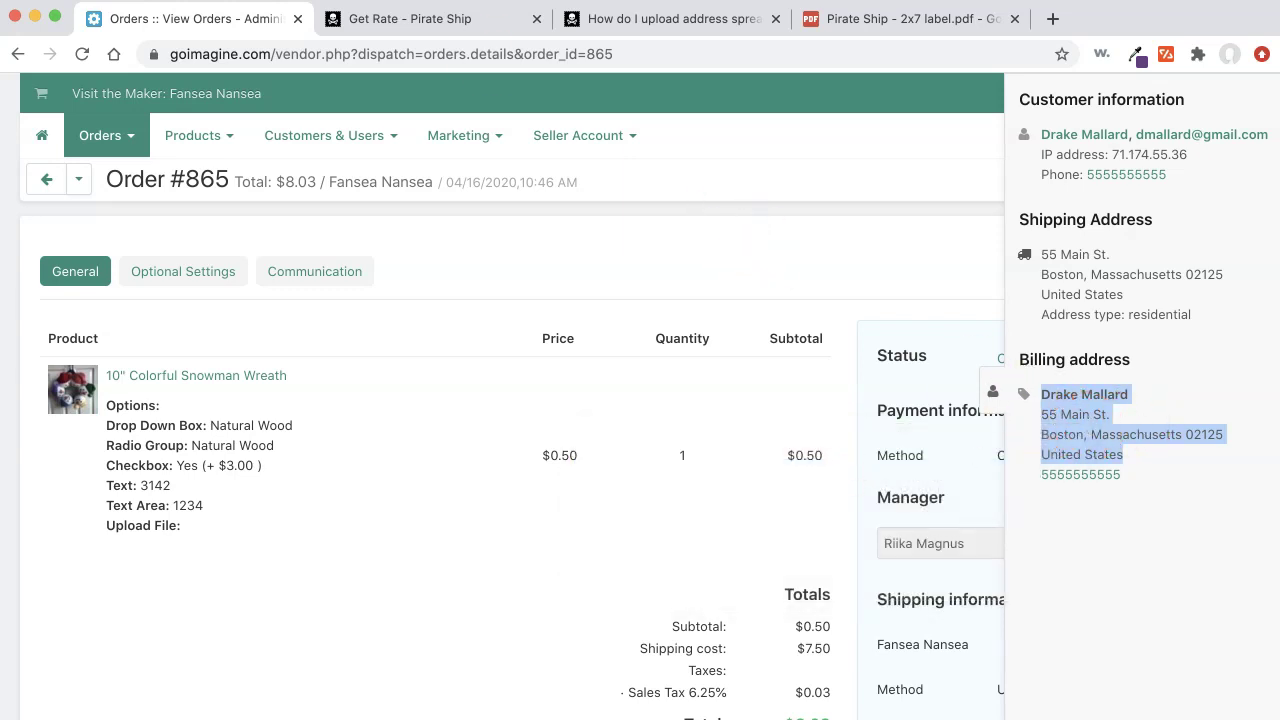
- Paste the copied billing address into the Paste Address box to auto-fill Ship To fields
left_click(390, 12)
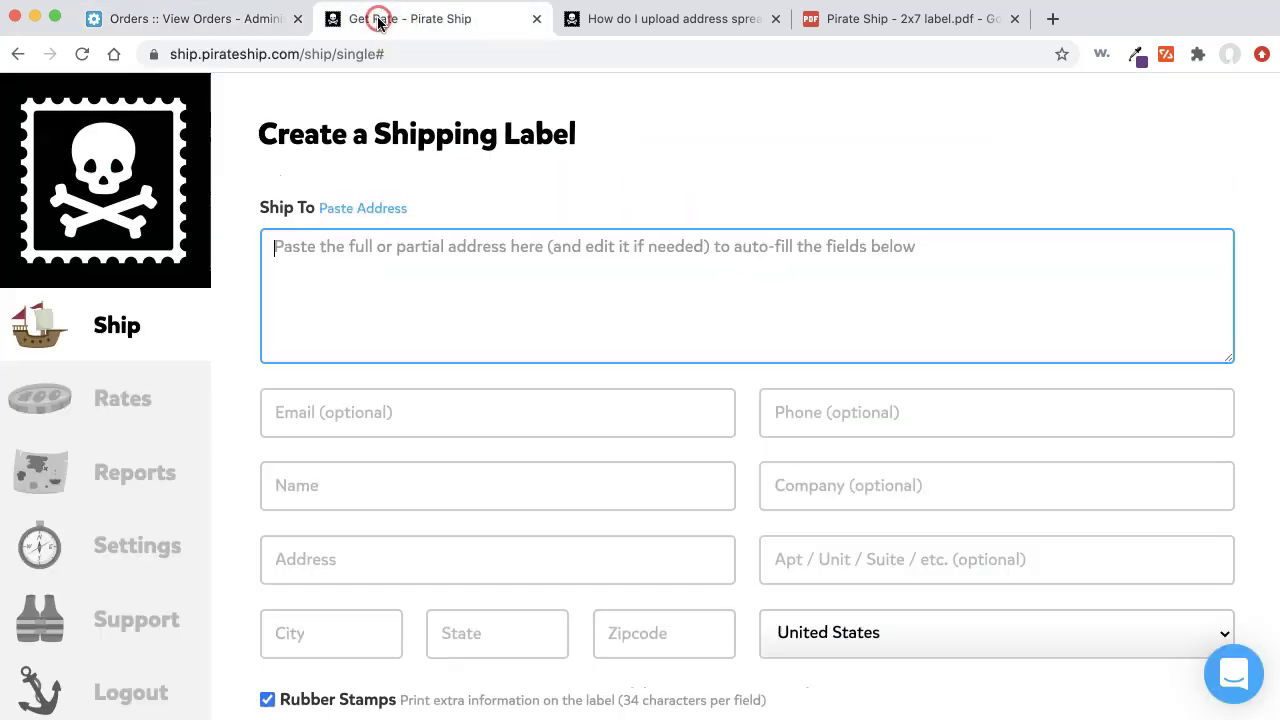
left_click(348, 304)
key("super+v")
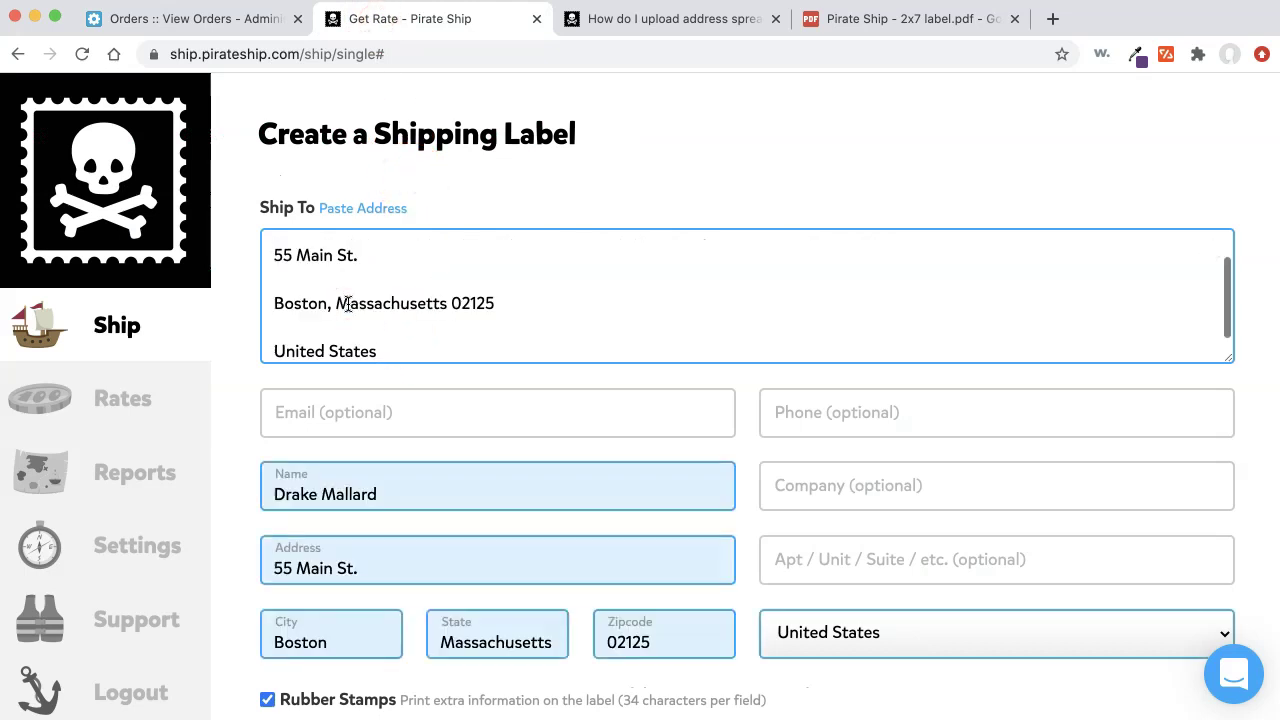
left_click(422, 277)
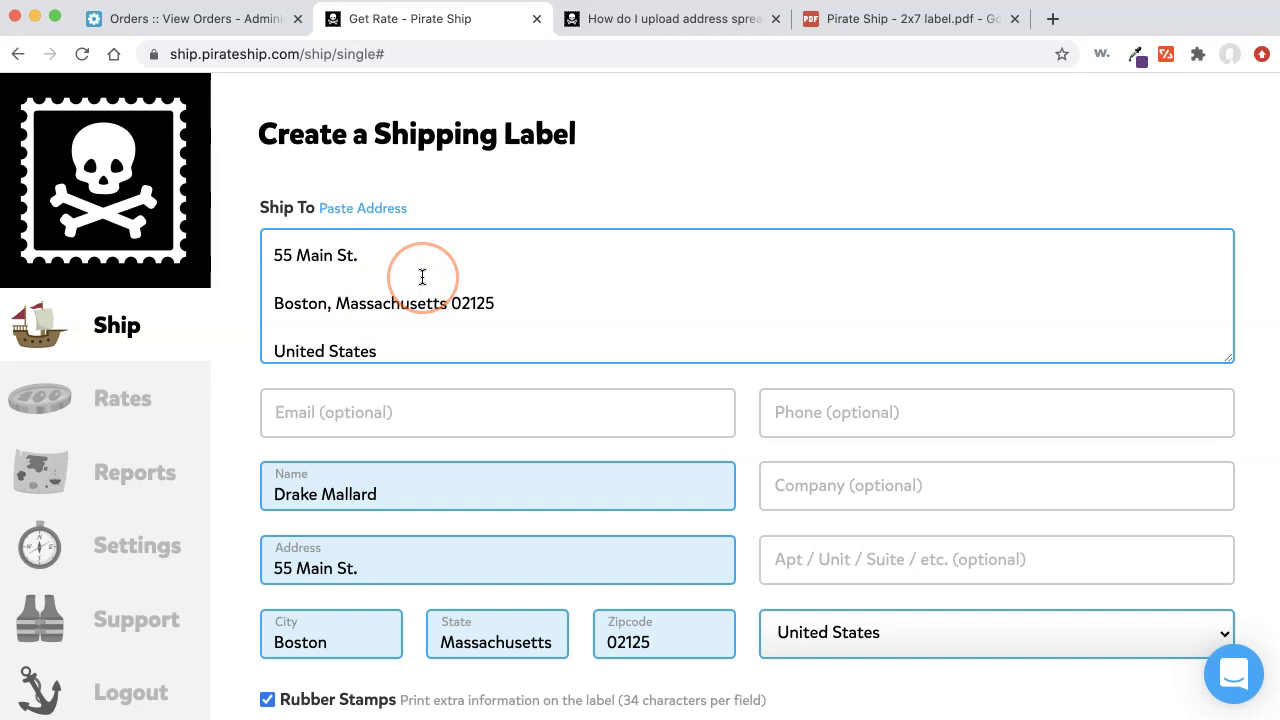
right_click(422, 277)
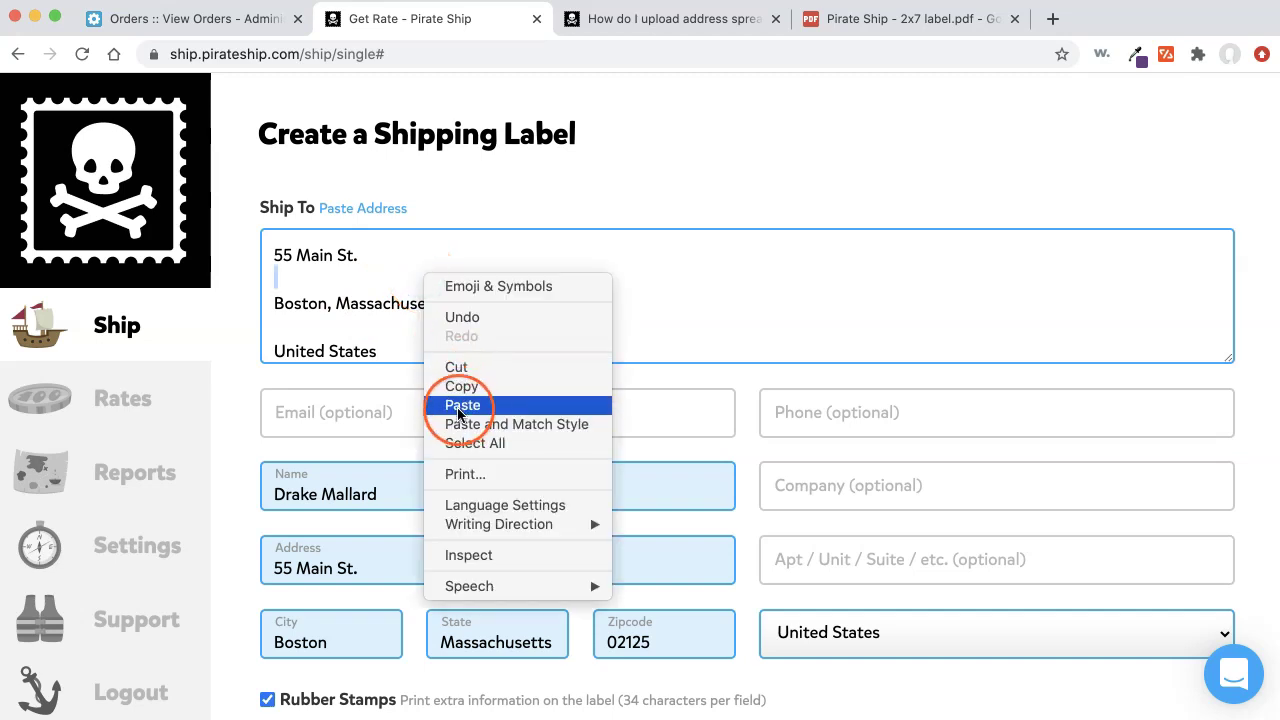
left_click(695, 265)
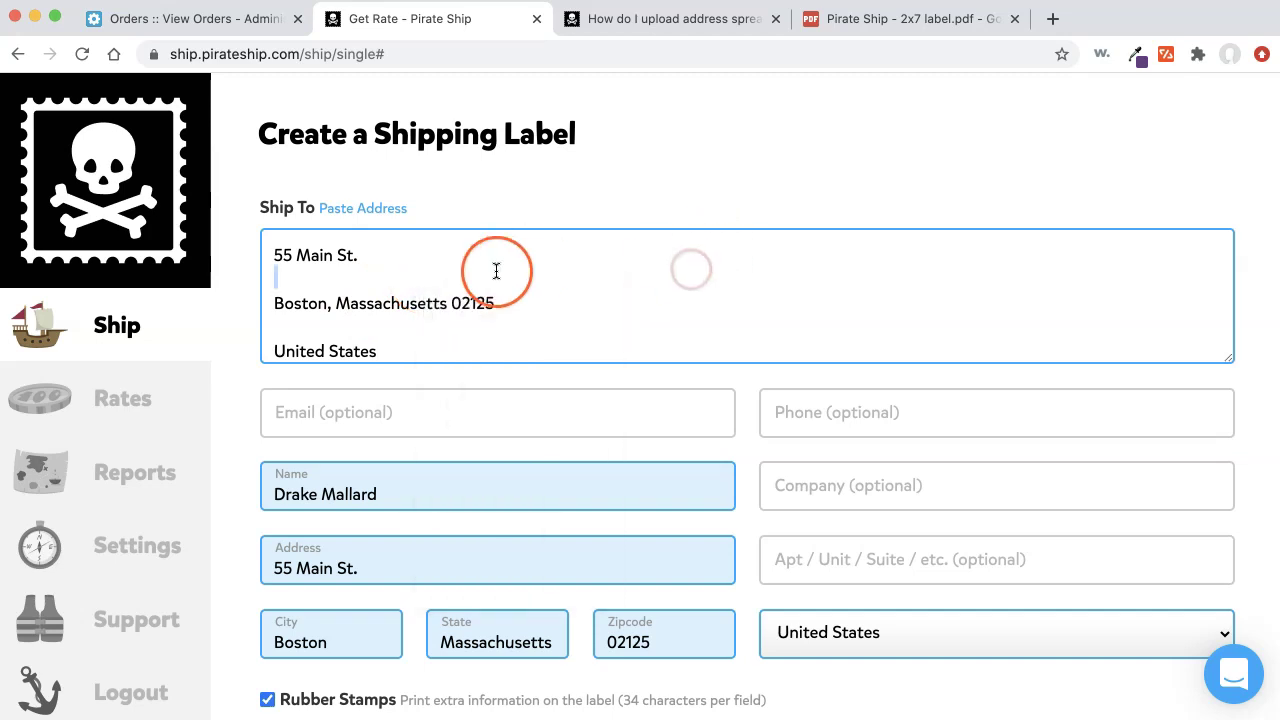
scroll(496, 270, "down", 1)
scroll(451, 494, "down", 2)
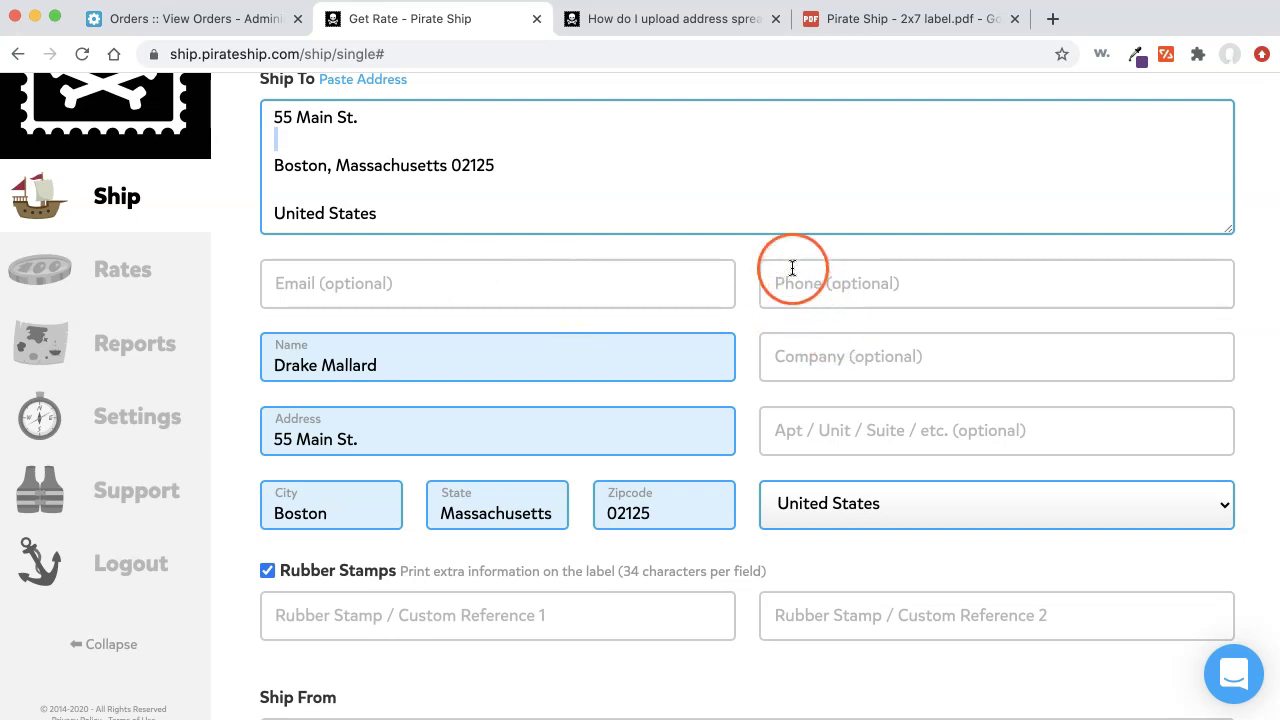
- Switch on Rubber Stamps for the label
scroll(815, 520, "down", 2)
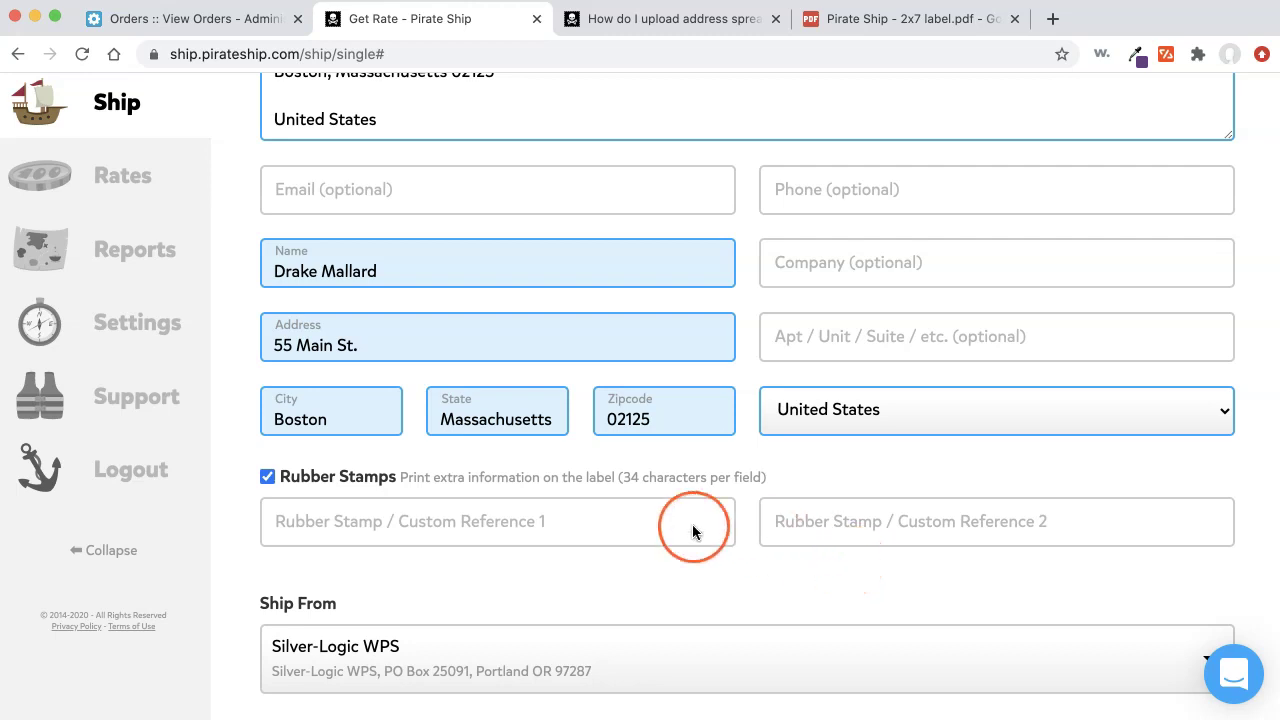
left_click(268, 477)
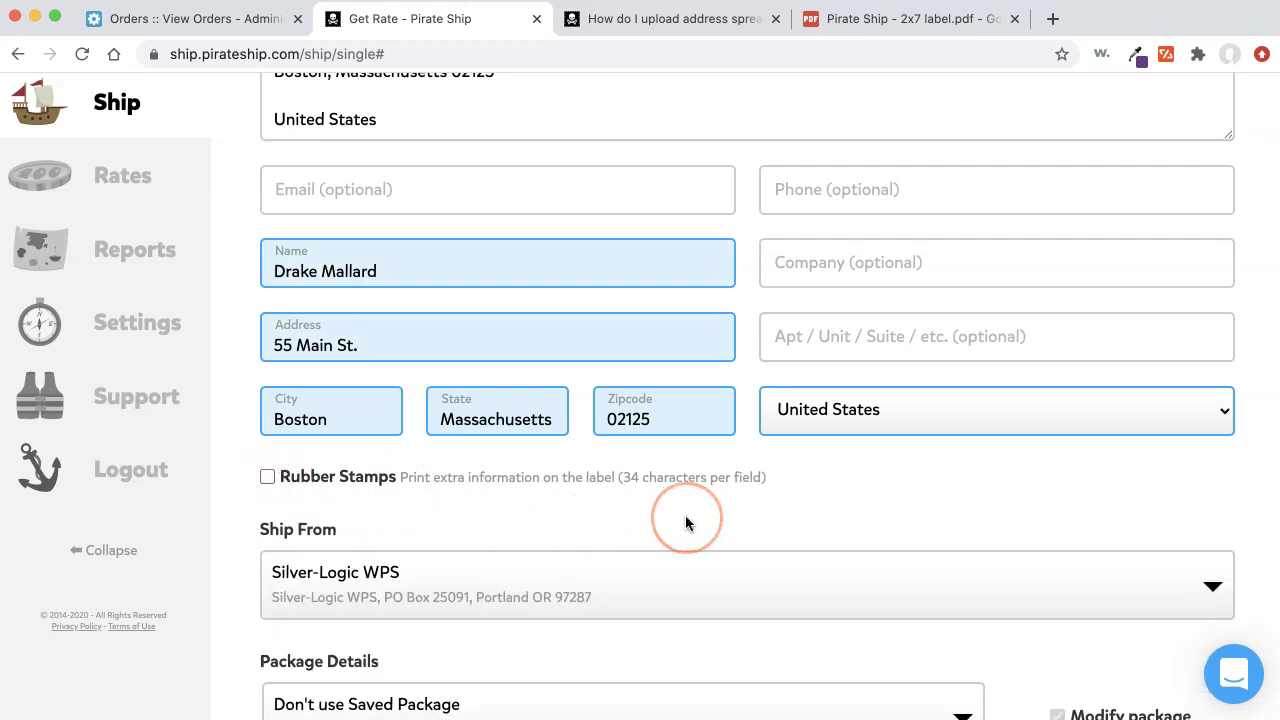
scroll(685, 520, "down", 2)
left_click(268, 392)
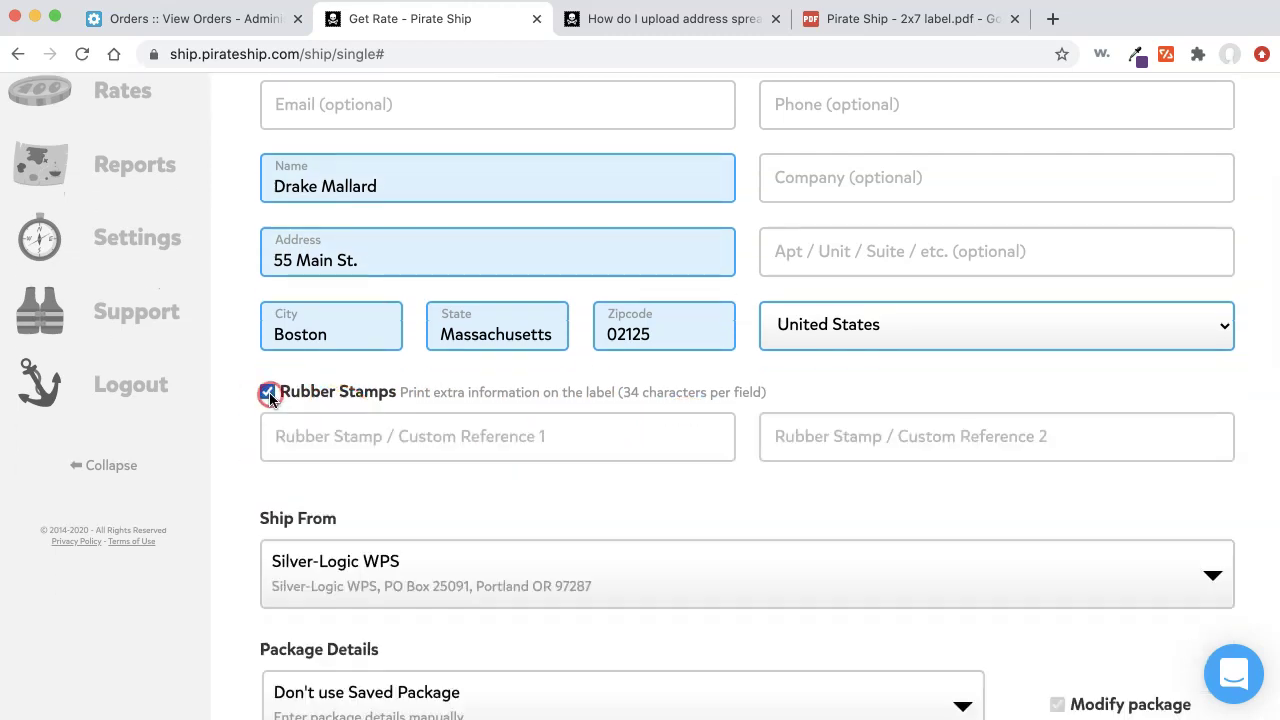
- Copy 'Order #865' from the GoImagine order and paste it into Custom Reference 1
left_click(196, 19)
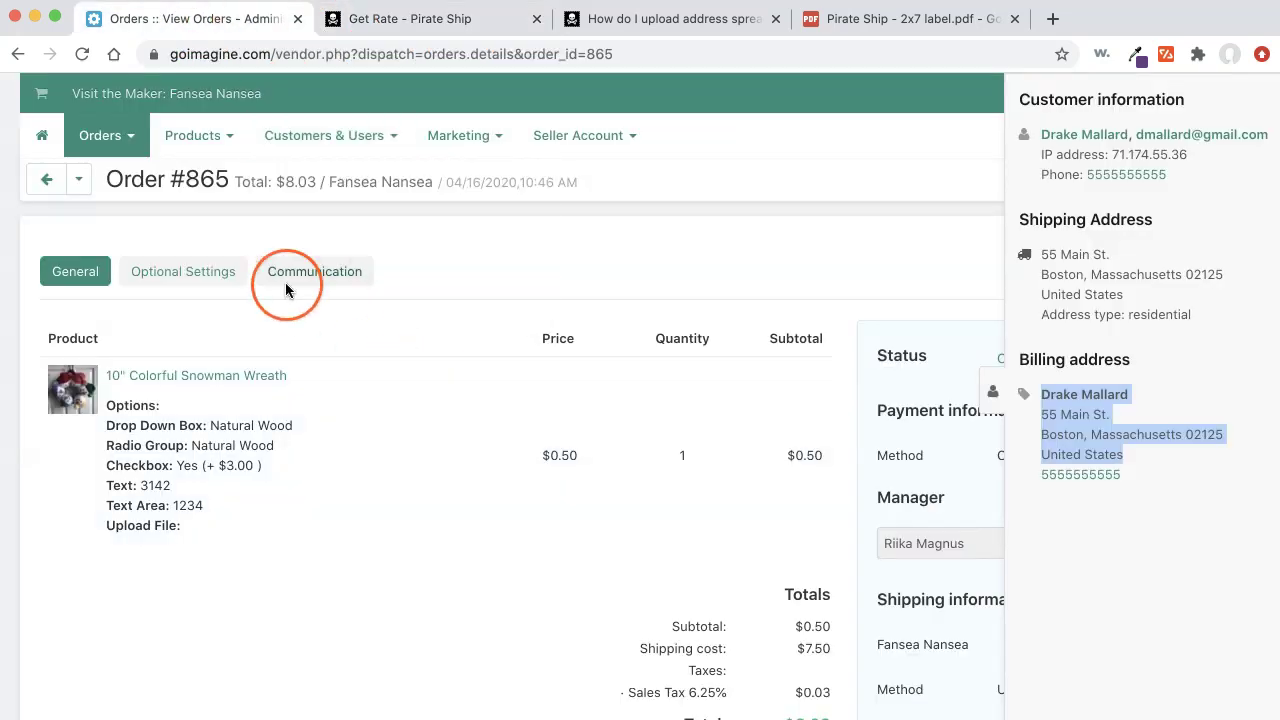
left_click_drag(230, 180, 118, 175)
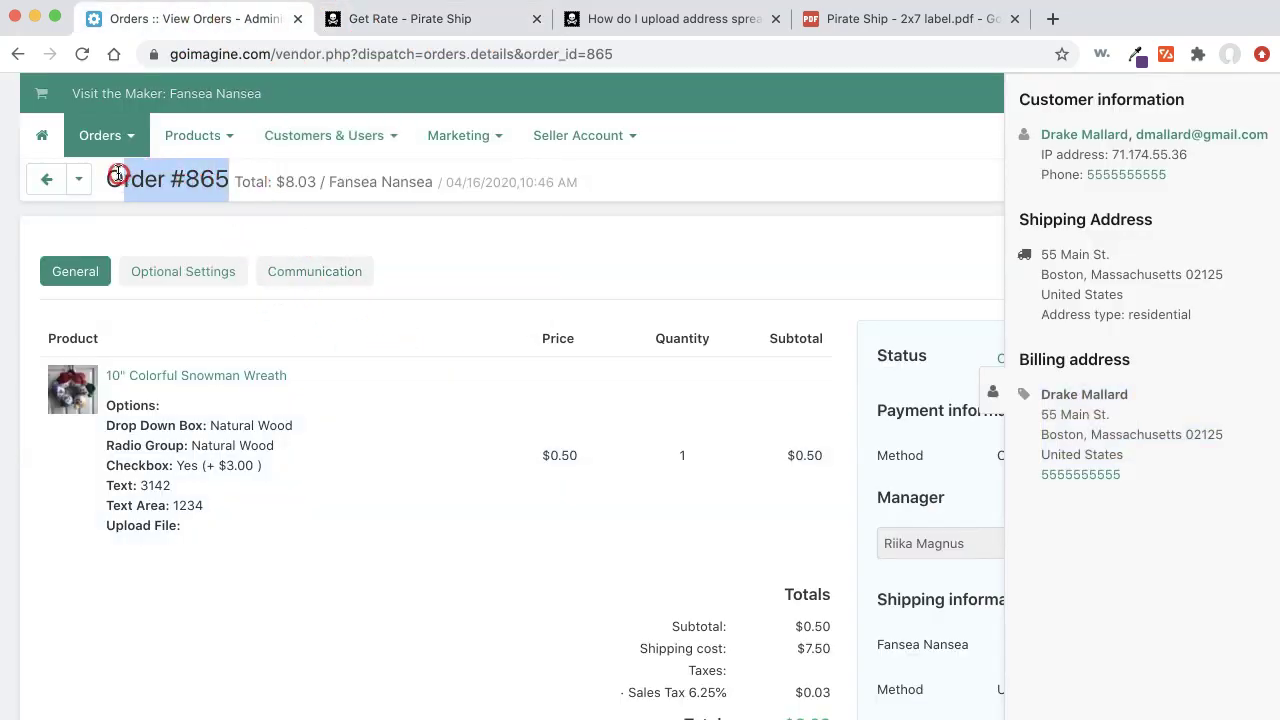
left_click(425, 18)
left_click(361, 436)
type("Order #865")
left_click(747, 493)
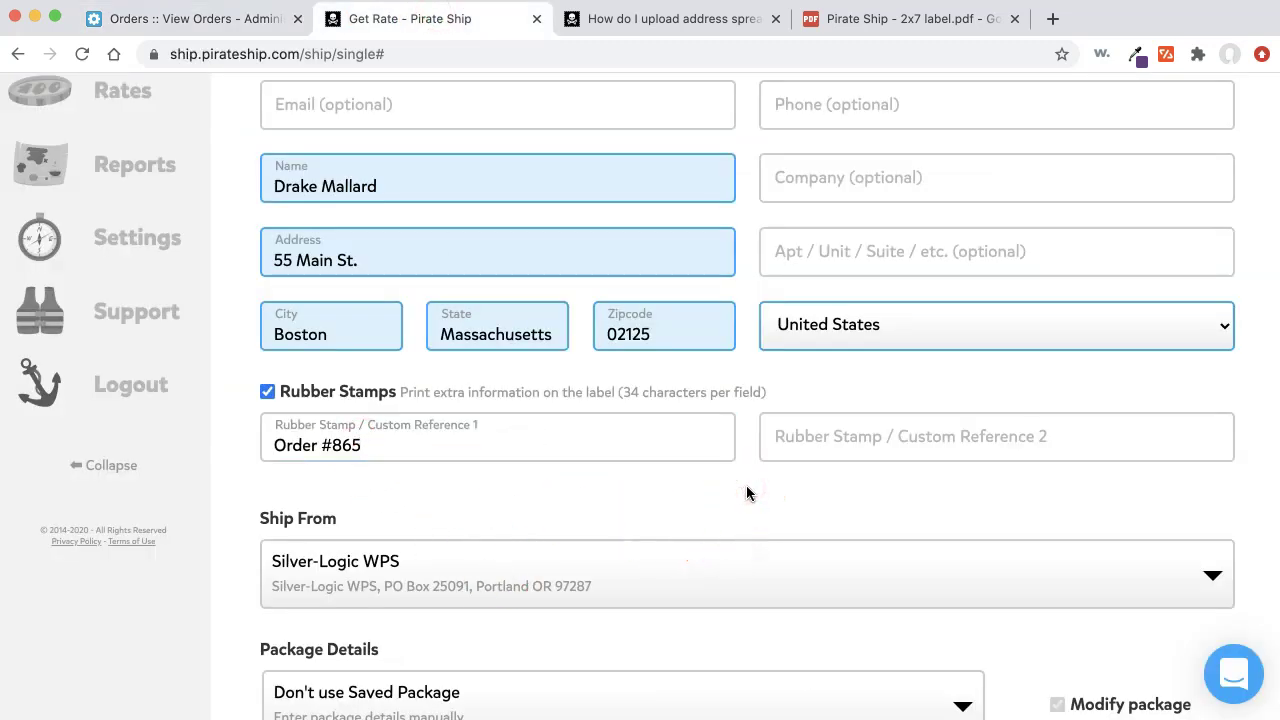
left_click(789, 443)
scroll(789, 443, "down", 5)
left_click(474, 430)
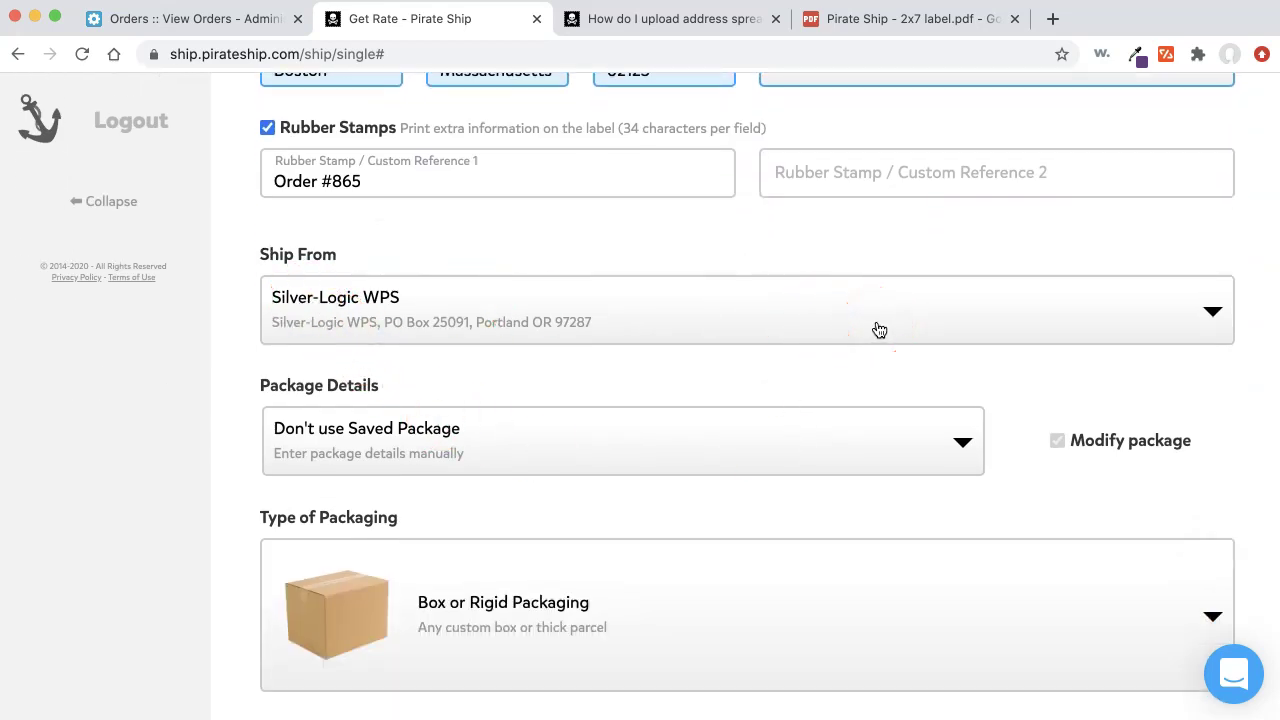
scroll(960, 380, "down", 1)
left_click(1215, 296)
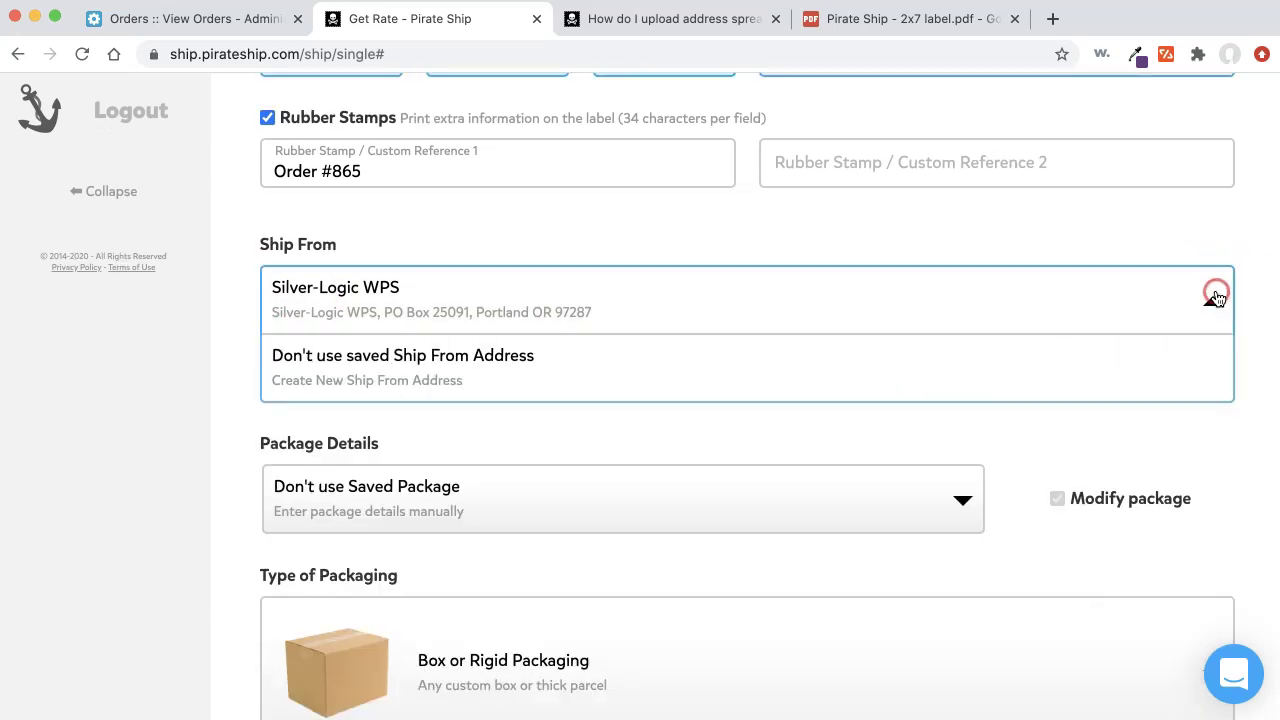
left_click(377, 371)
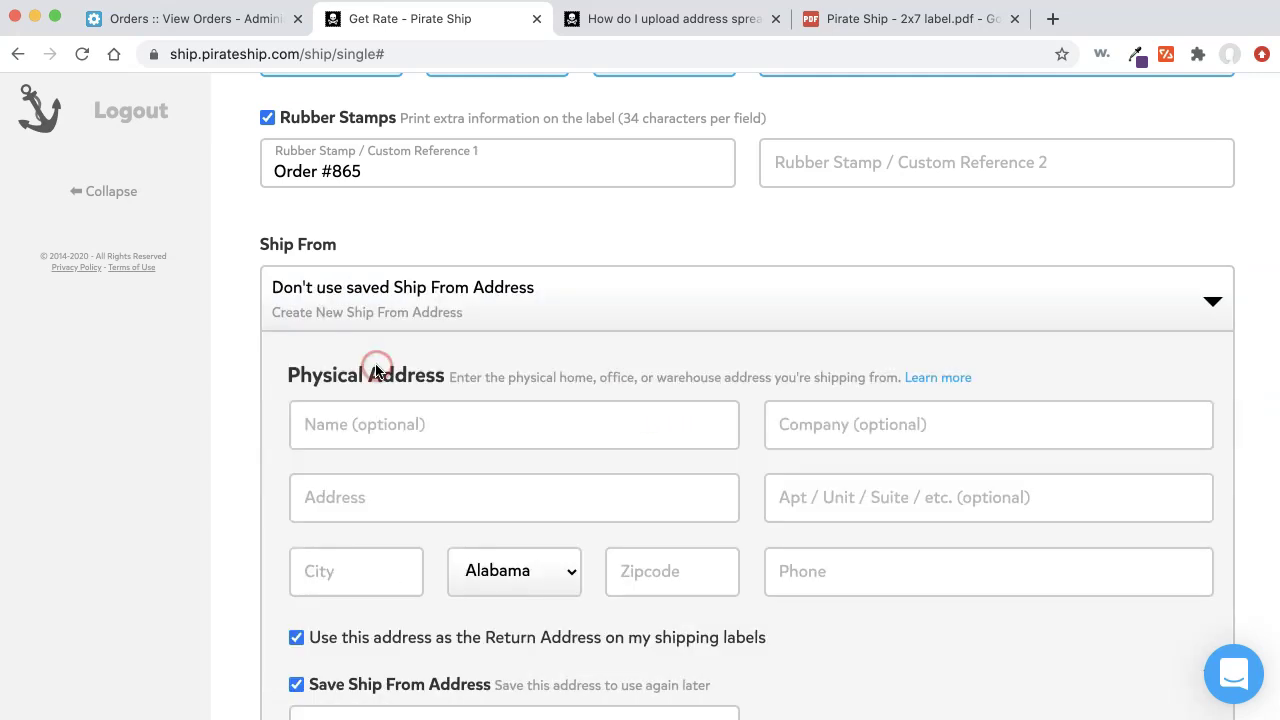
scroll(451, 446, "down", 3)
scroll(451, 446, "down", 3)
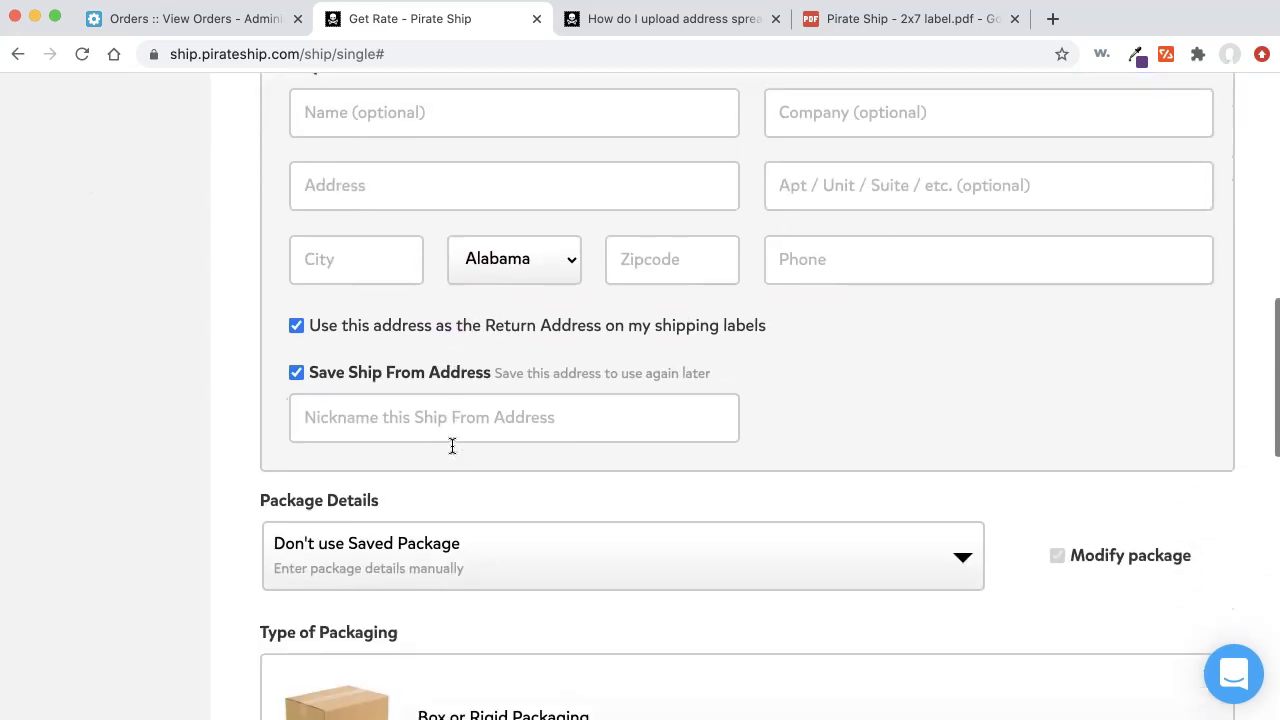
scroll(451, 446, "up", 4)
left_click(1219, 193)
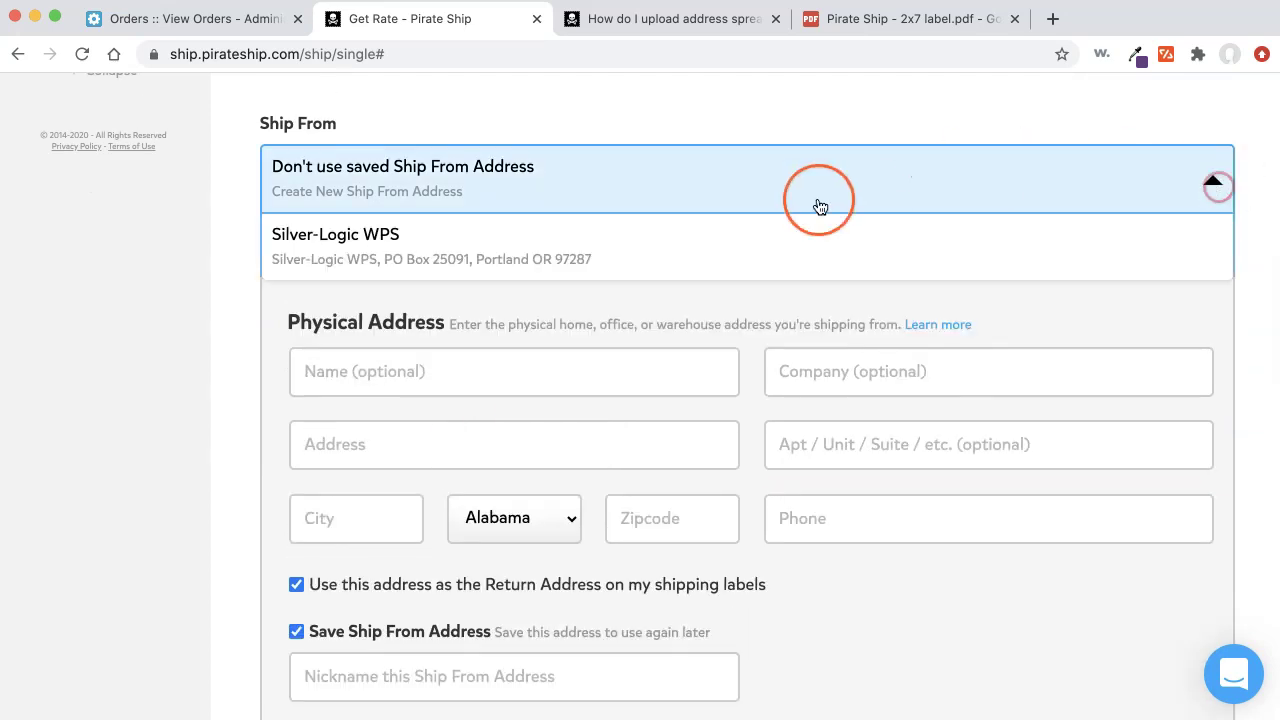
left_click(629, 249)
scroll(716, 431, "down", 2)
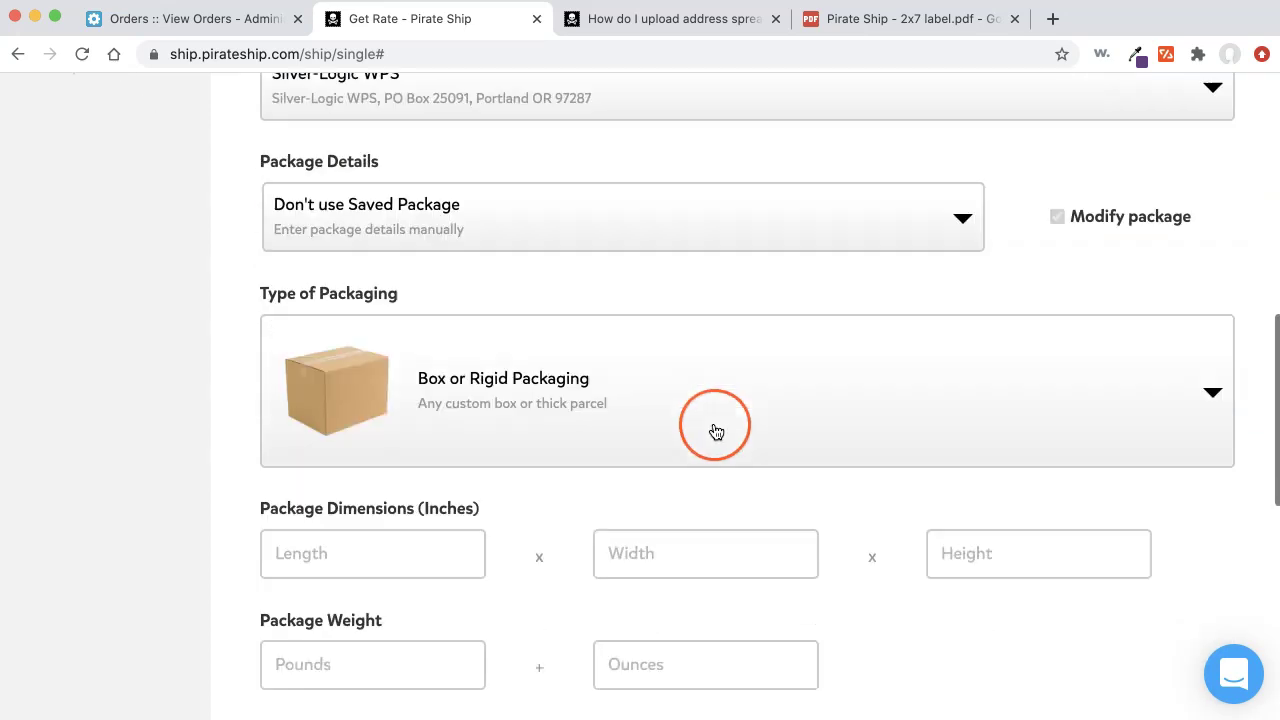
left_click(966, 218)
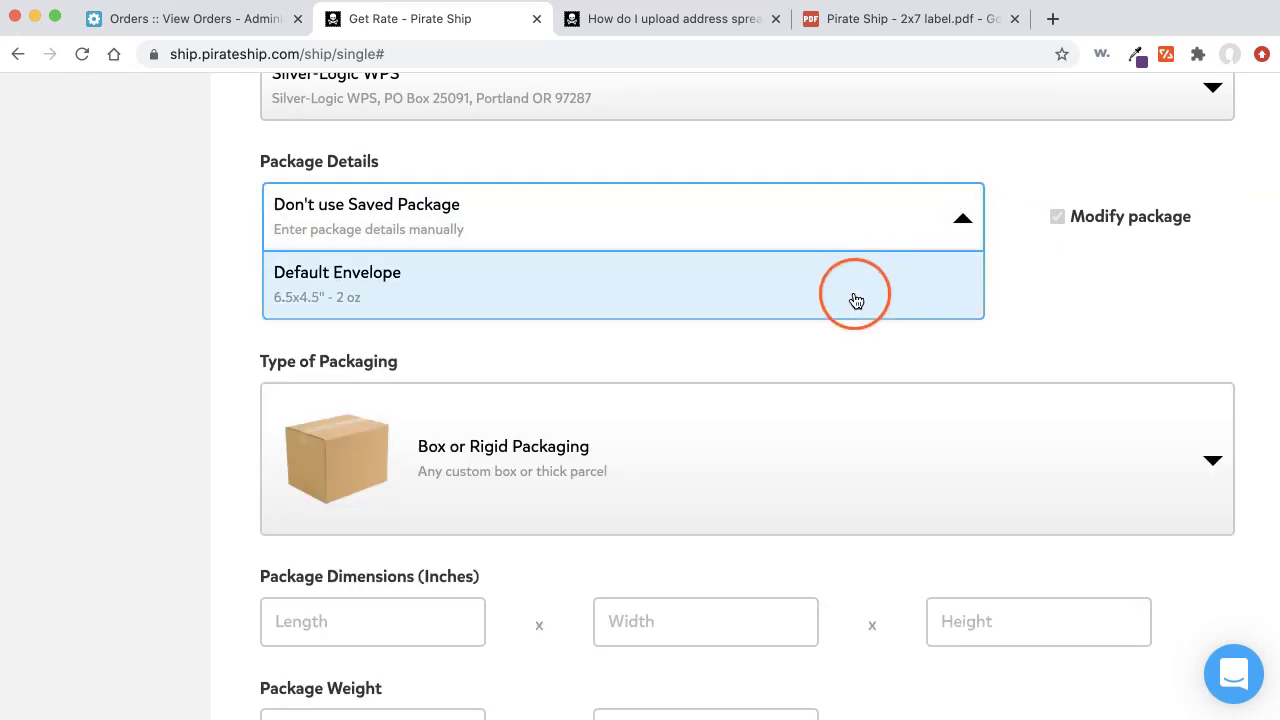
left_click(963, 218)
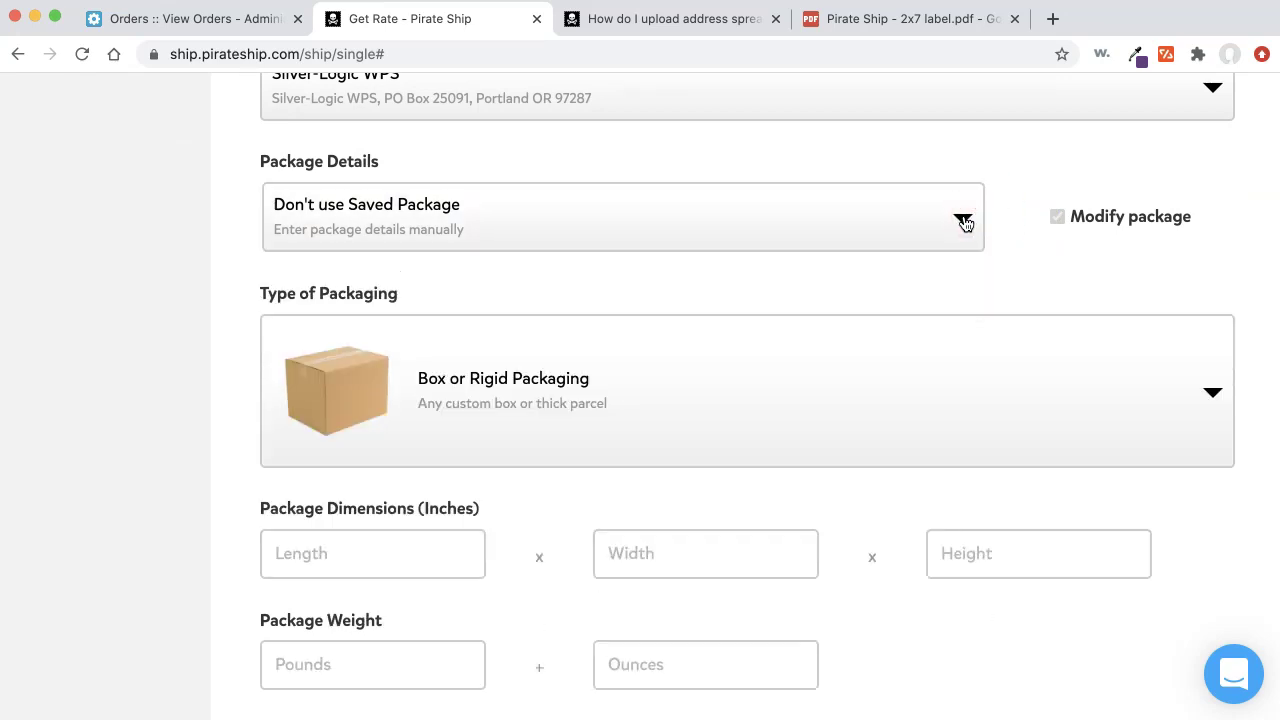
scroll(476, 420, "down", 1)
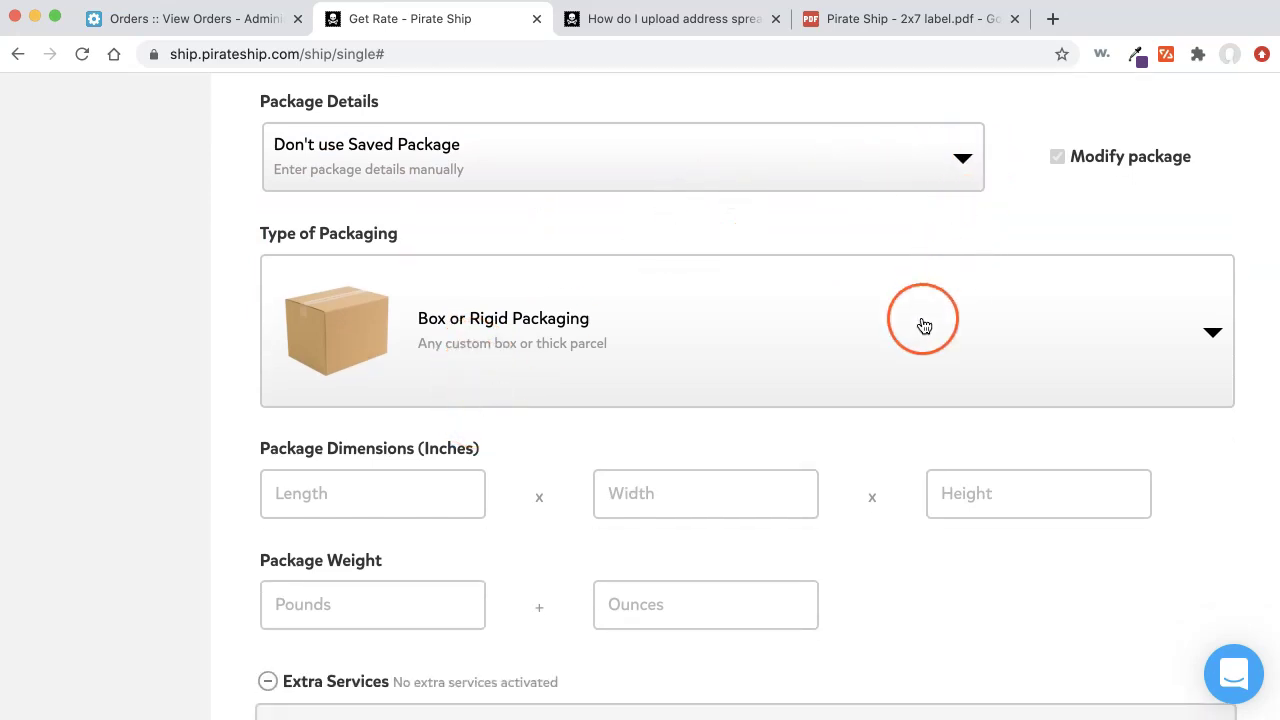
scroll(923, 322, "down", 1)
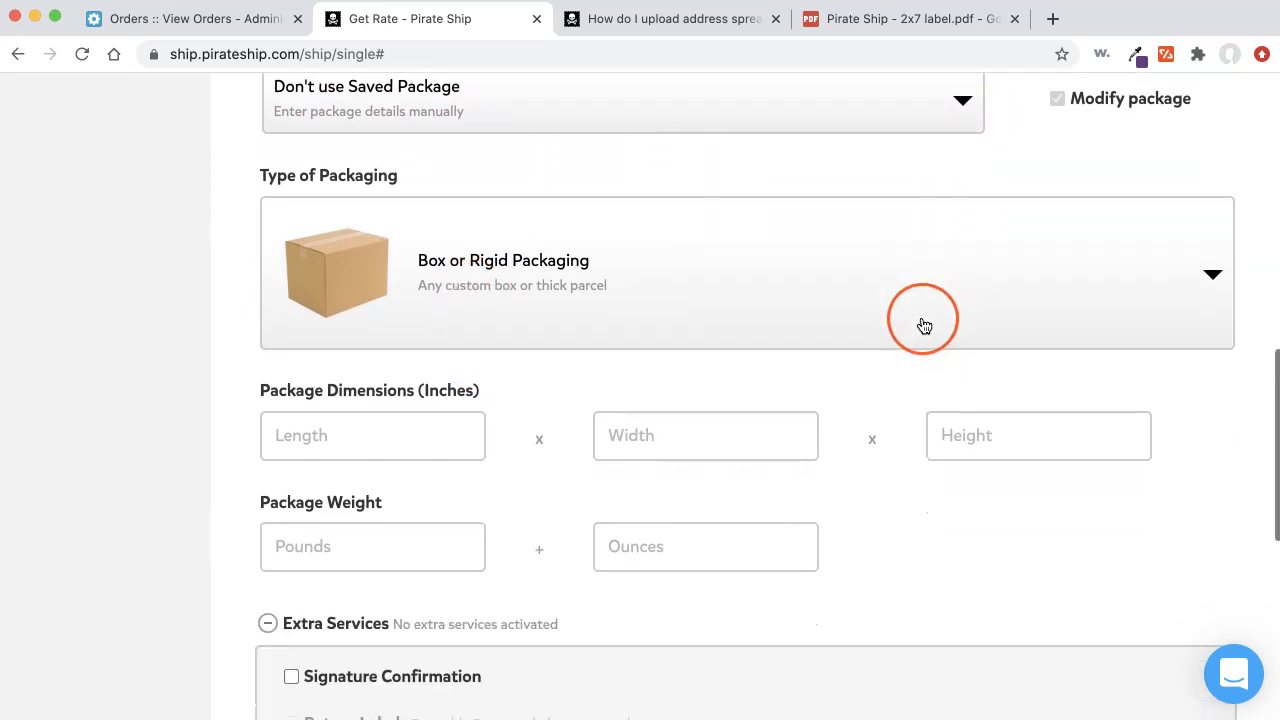
- Browse the Type of Packaging options, leaving Box or Rigid Packaging selected with blank dimensions
left_click(1215, 275)
scroll(1079, 323, "down", 1)
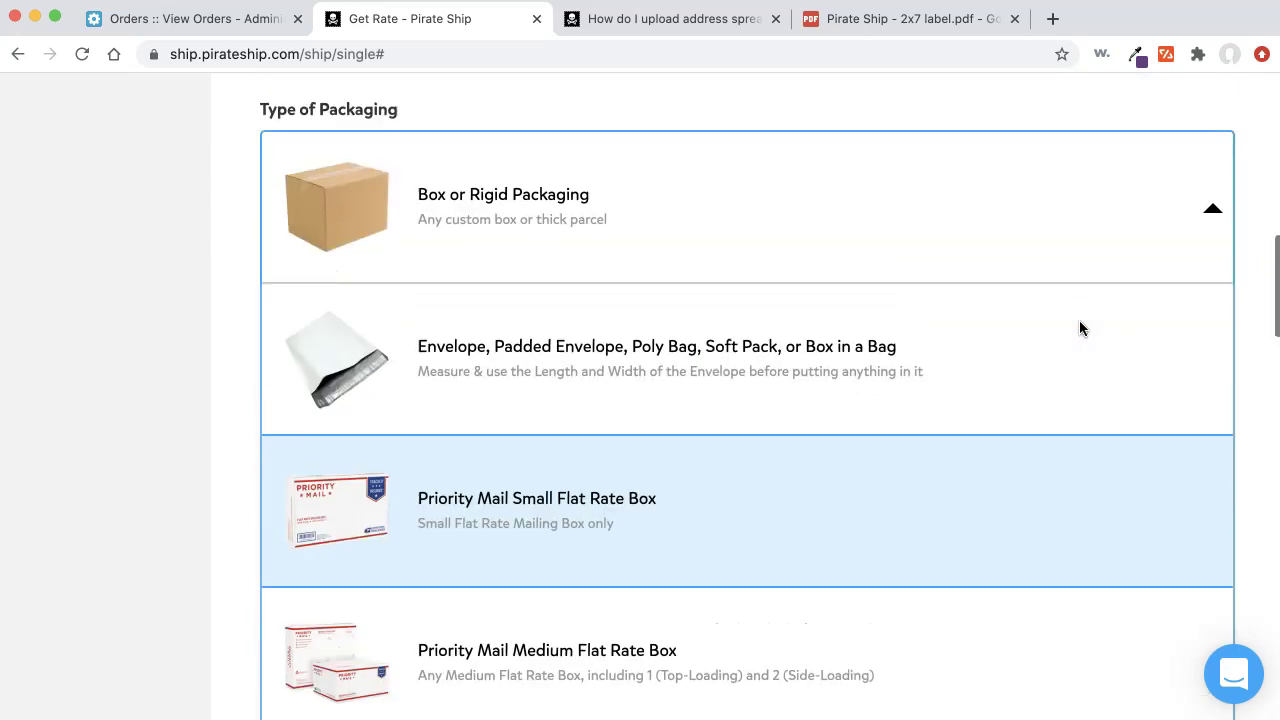
scroll(1079, 328, "up", 1)
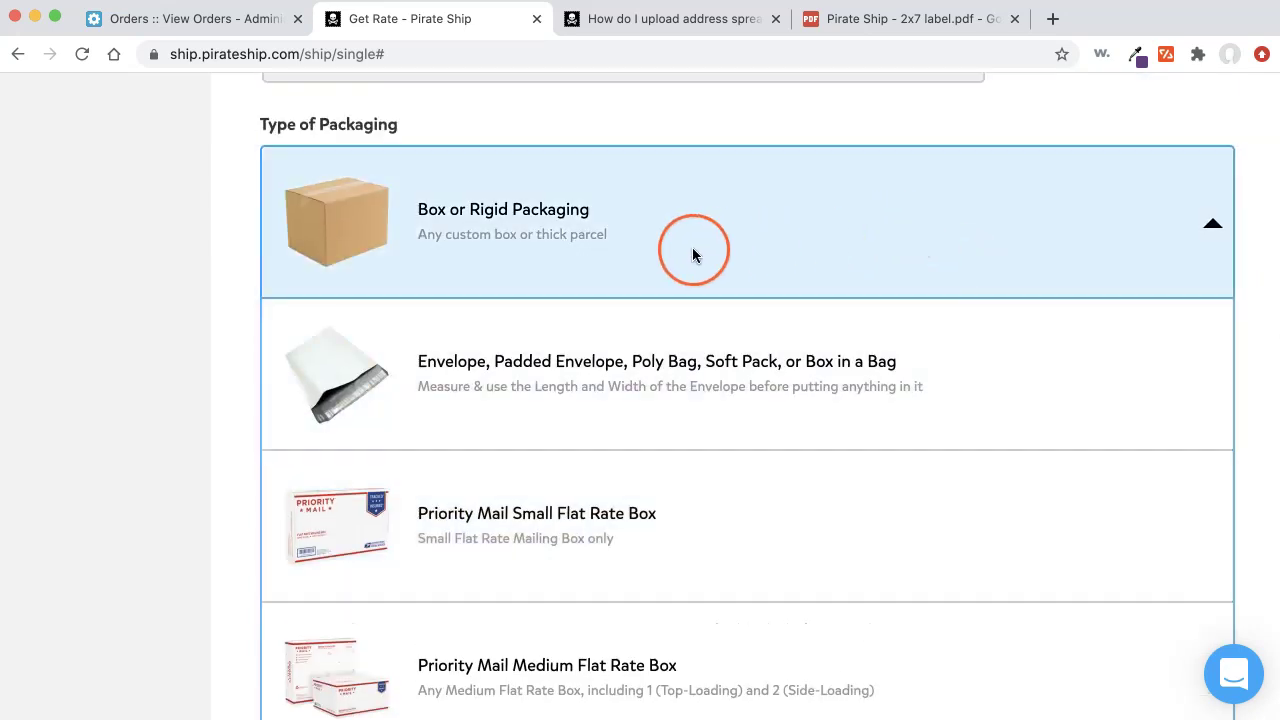
left_click(640, 424)
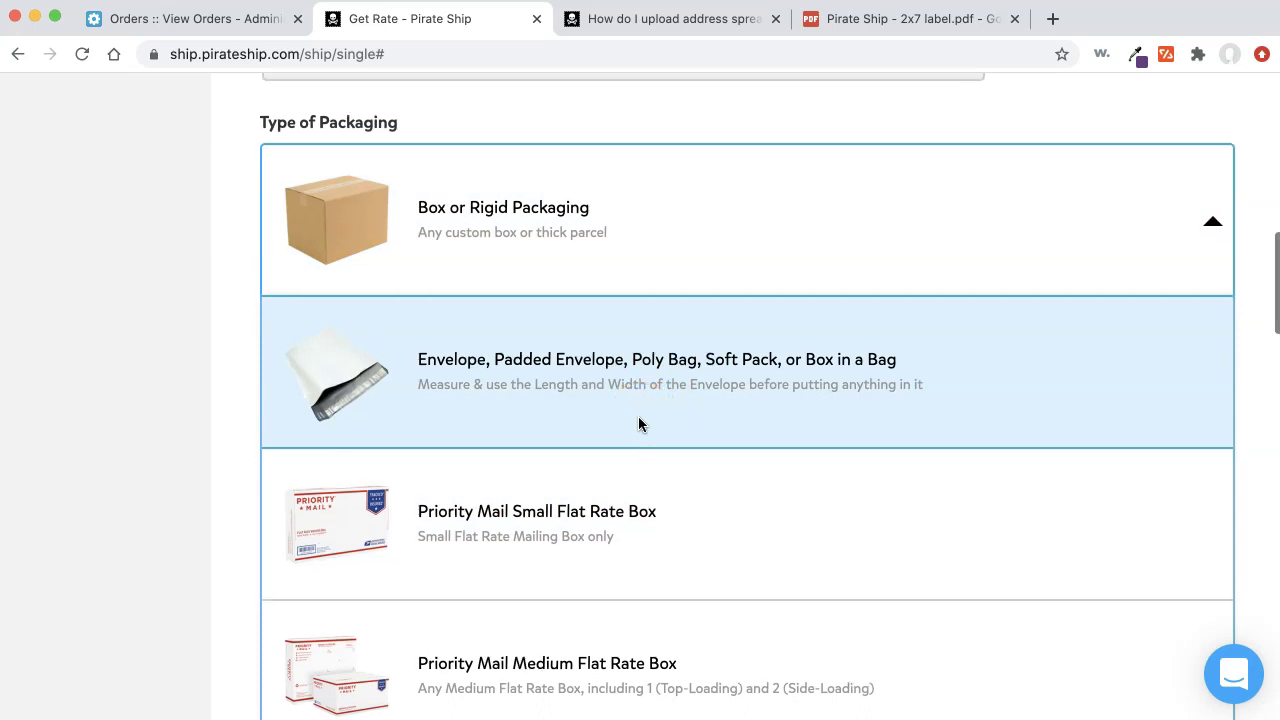
scroll(638, 425, "down", 1)
scroll(638, 424, "down", 3)
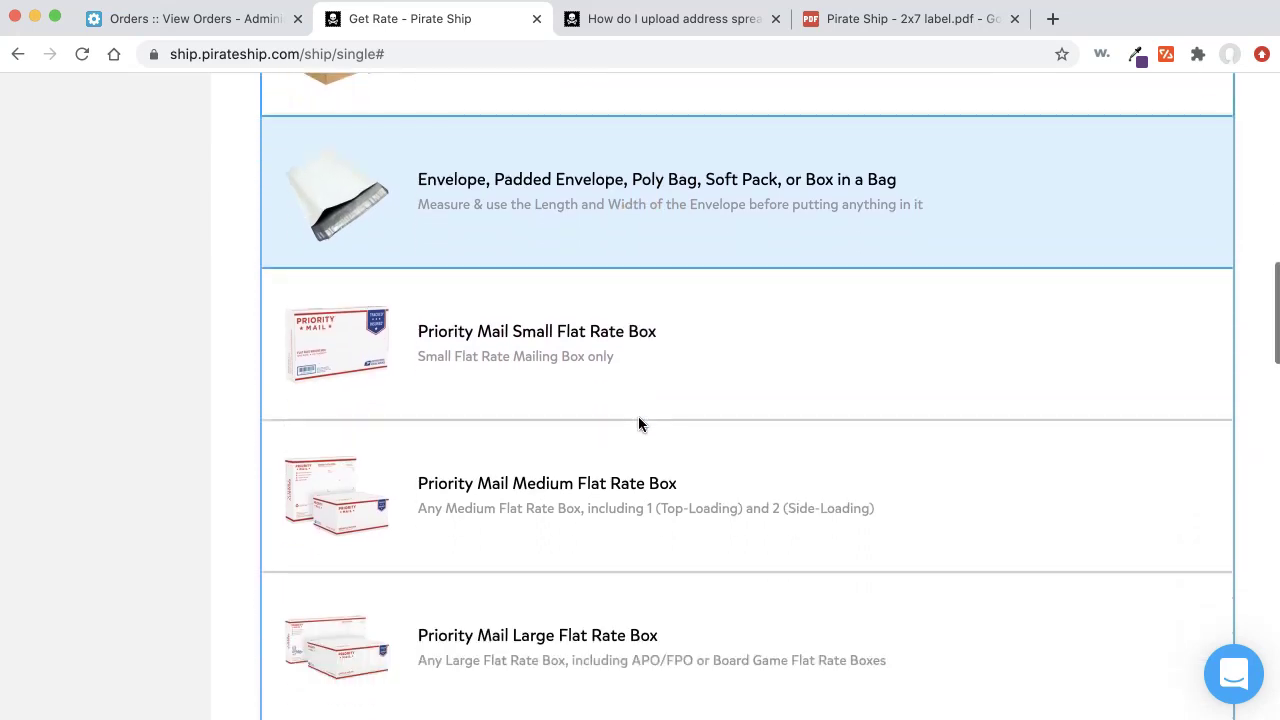
left_click(706, 240)
scroll(715, 208, "down", 2)
left_click(689, 265)
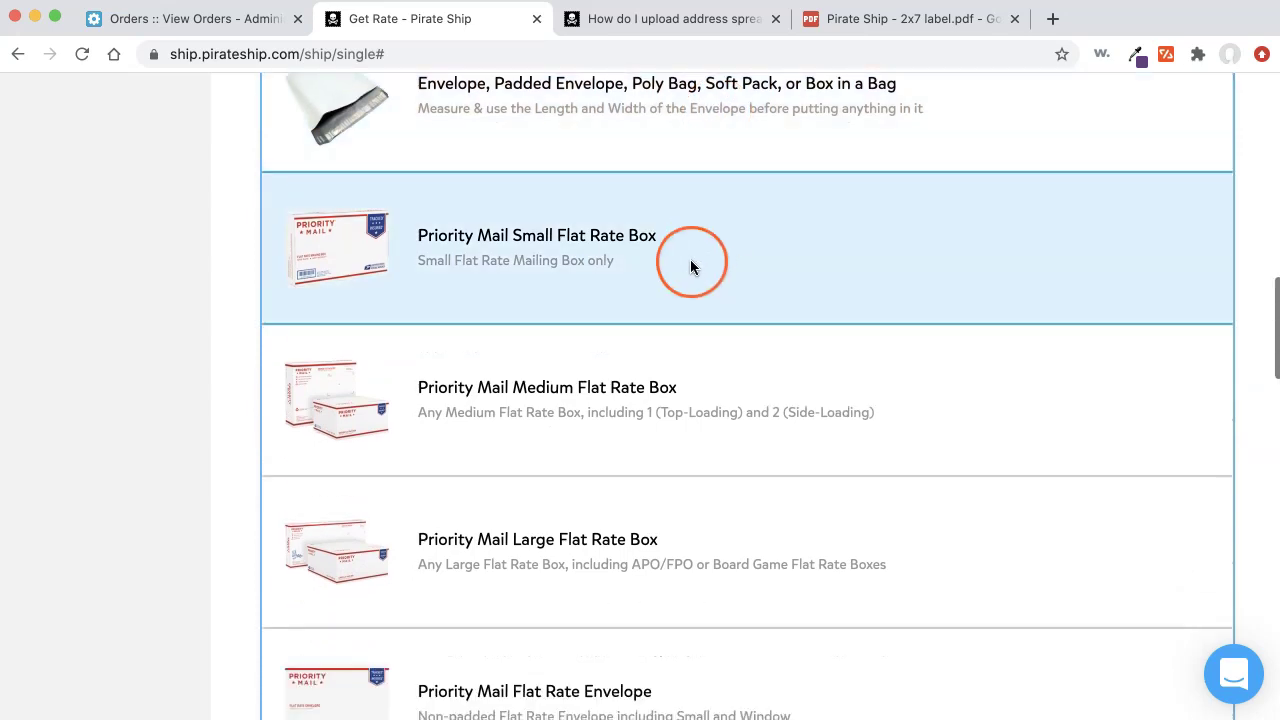
scroll(690, 267, "down", 1)
left_click(545, 228)
left_click(723, 217)
scroll(723, 217, "down", 4)
left_click(709, 238)
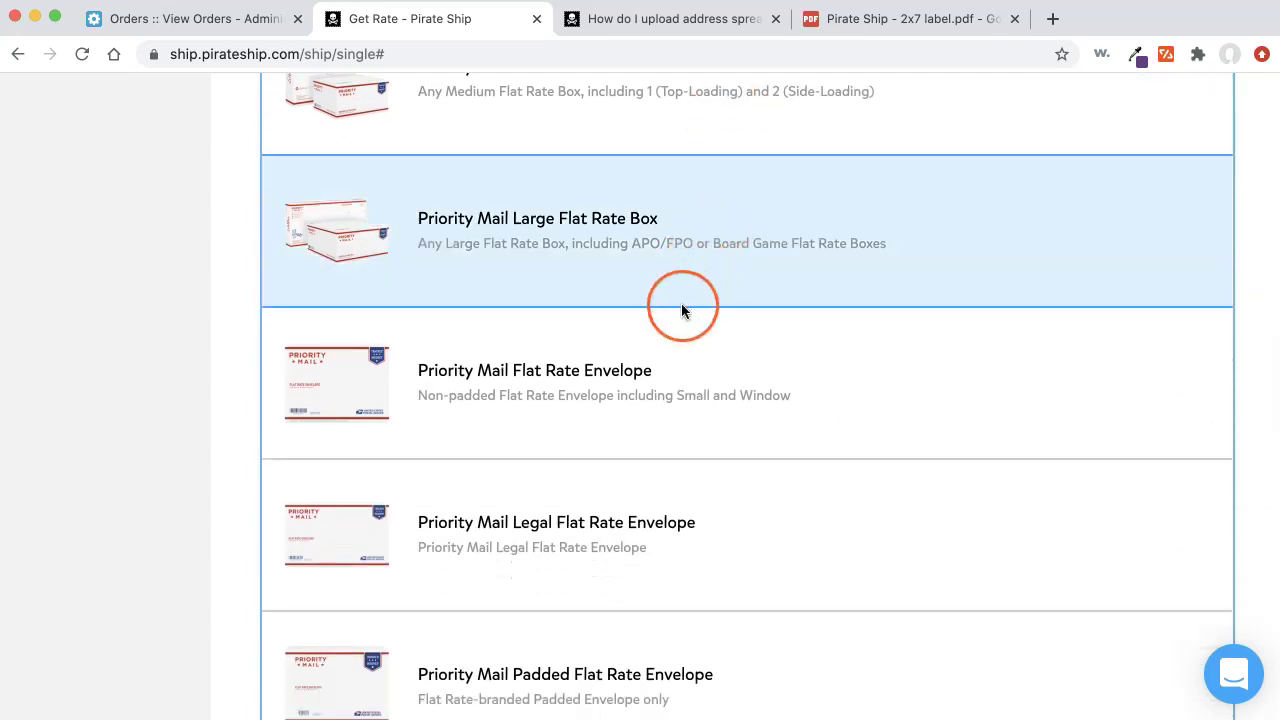
left_click(657, 422)
scroll(657, 422, "down", 10)
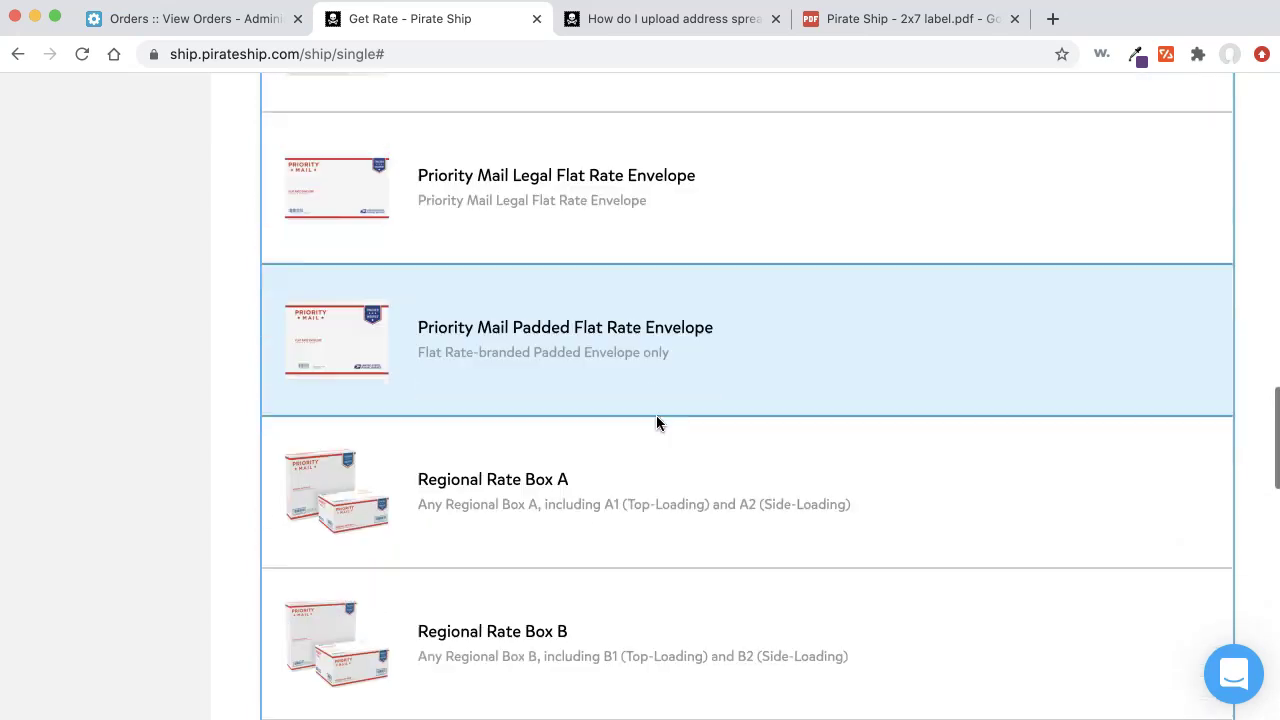
scroll(657, 422, "down", 5)
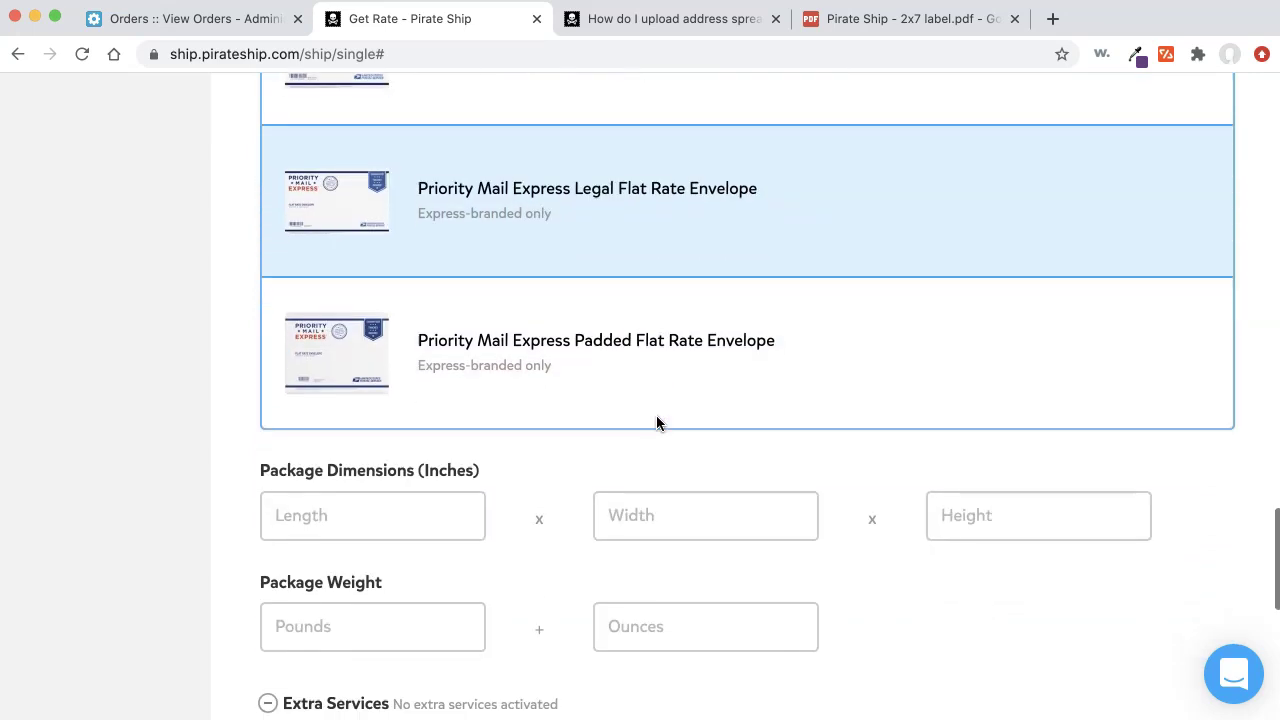
scroll(657, 422, "up", 10)
scroll(657, 422, "up", 10)
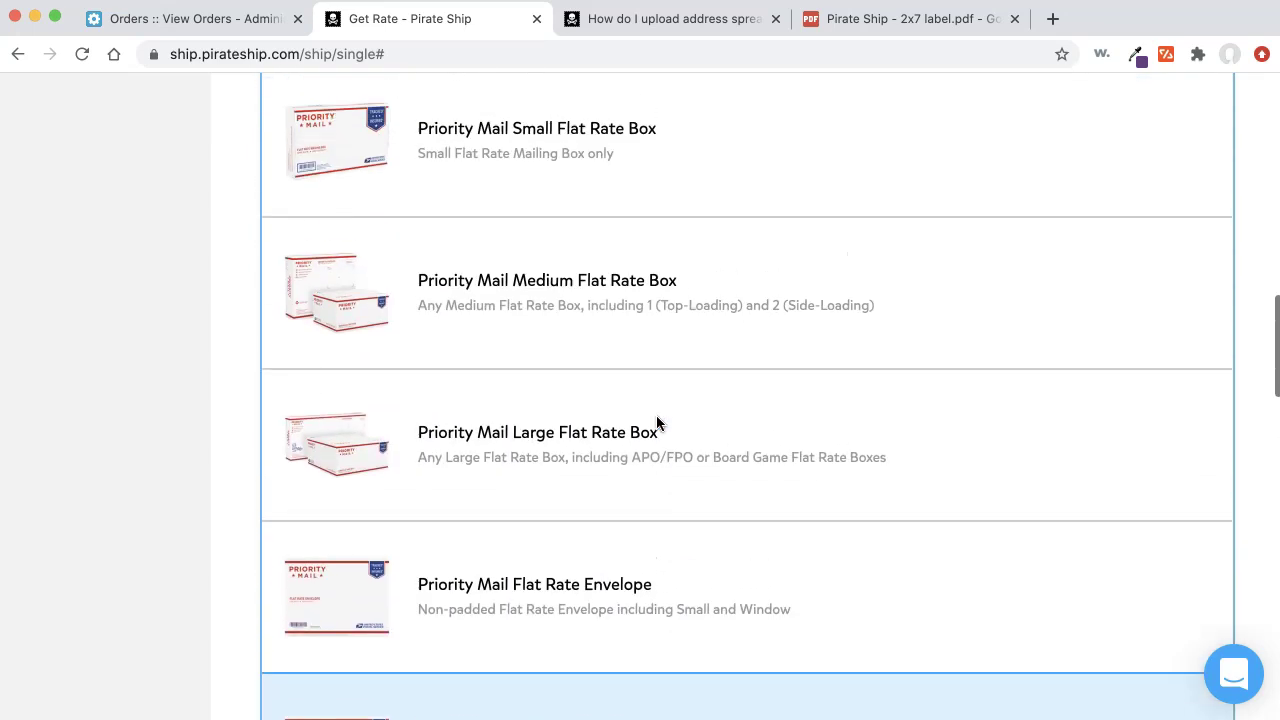
scroll(600, 340, "up", 2)
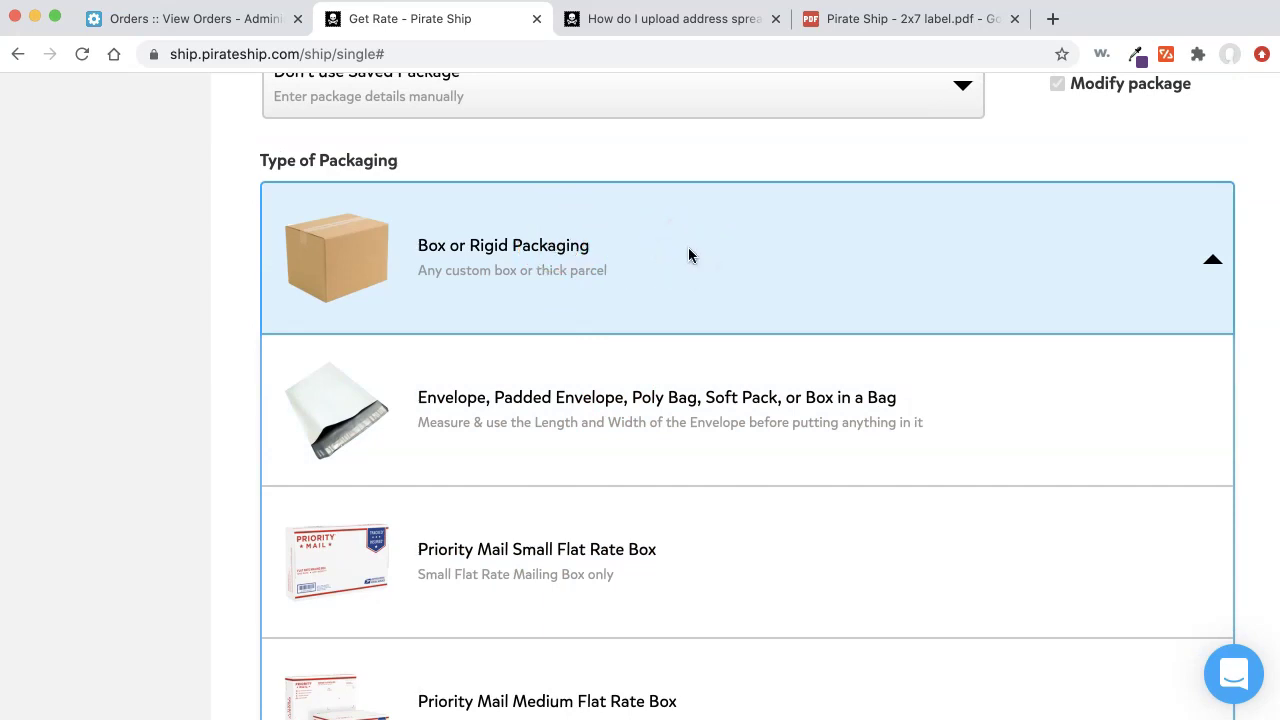
scroll(623, 585, "down", 3)
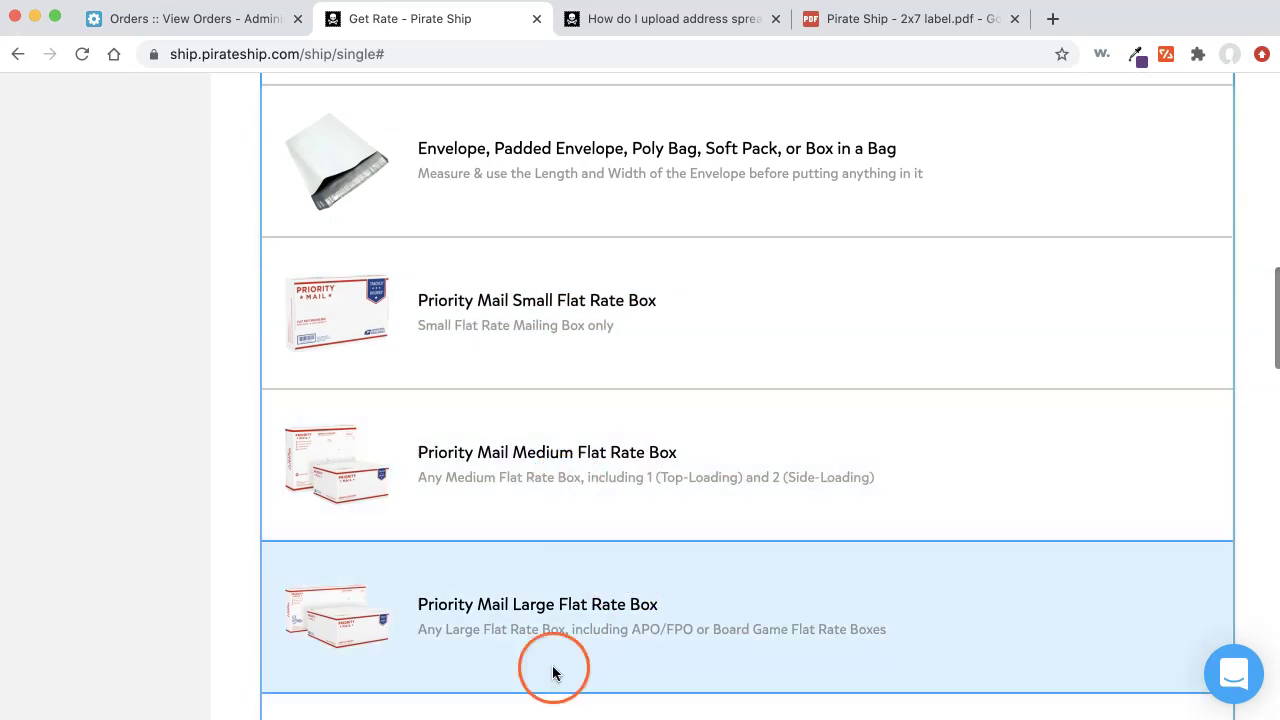
scroll(606, 423, "up", 3)
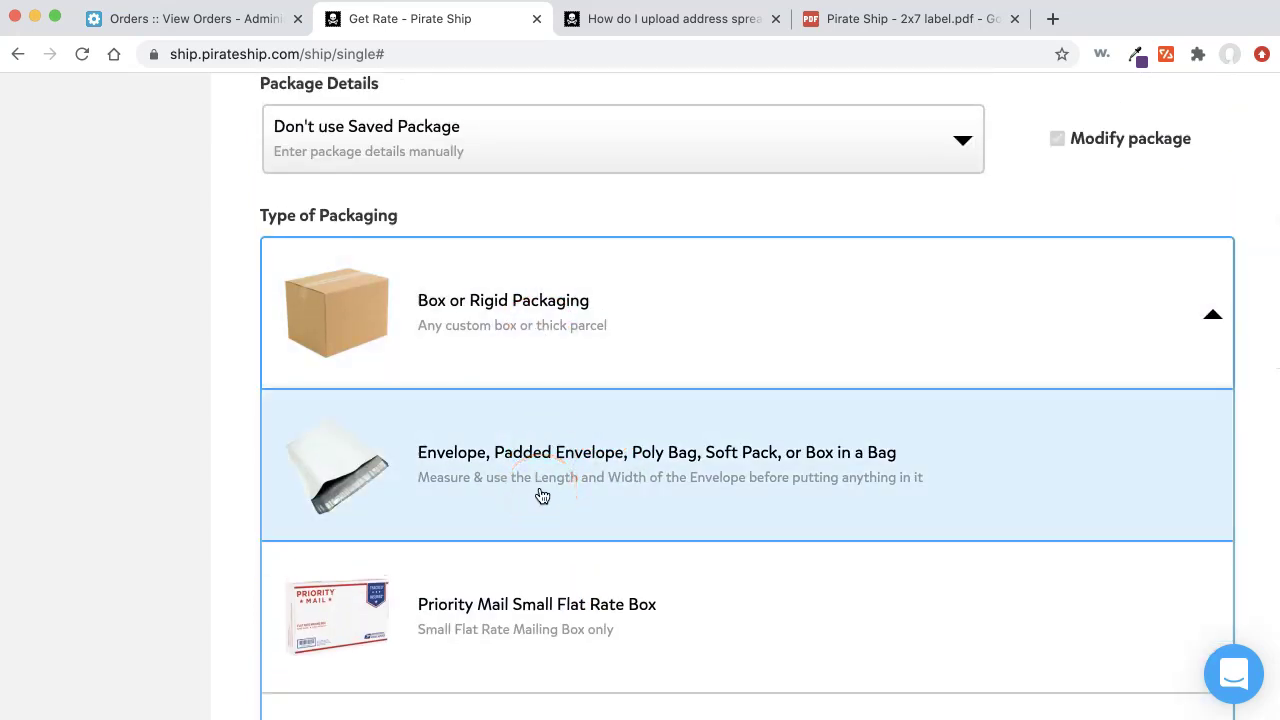
- Choose envelope/poly bag packaging with length 6.5 and width 4.5 inches
left_click(540, 493)
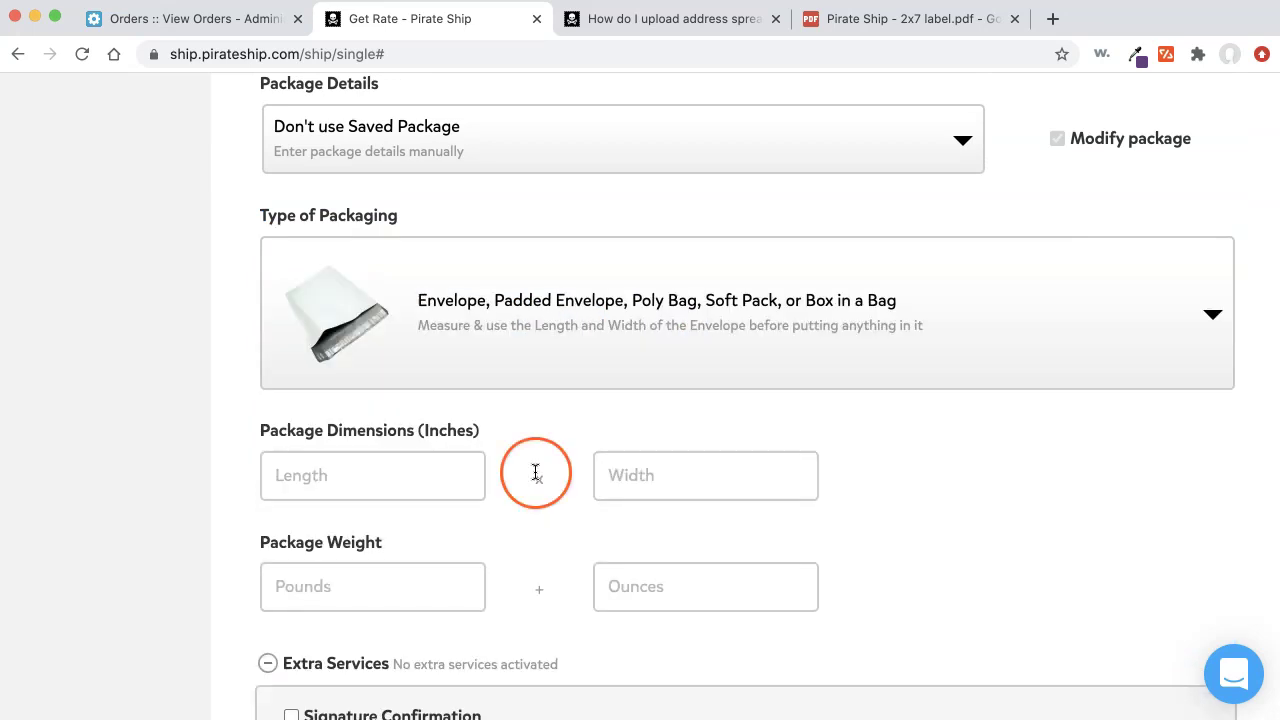
scroll(533, 468, "down", 3)
left_click(408, 312)
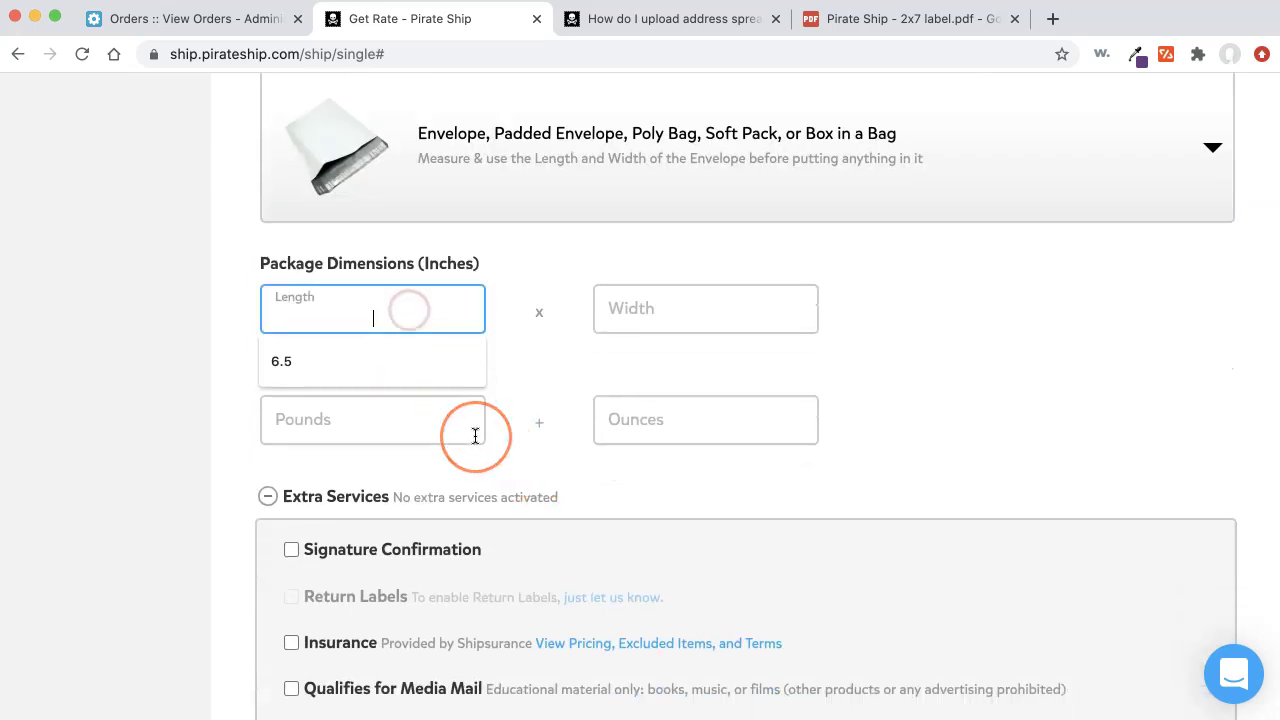
type("6")
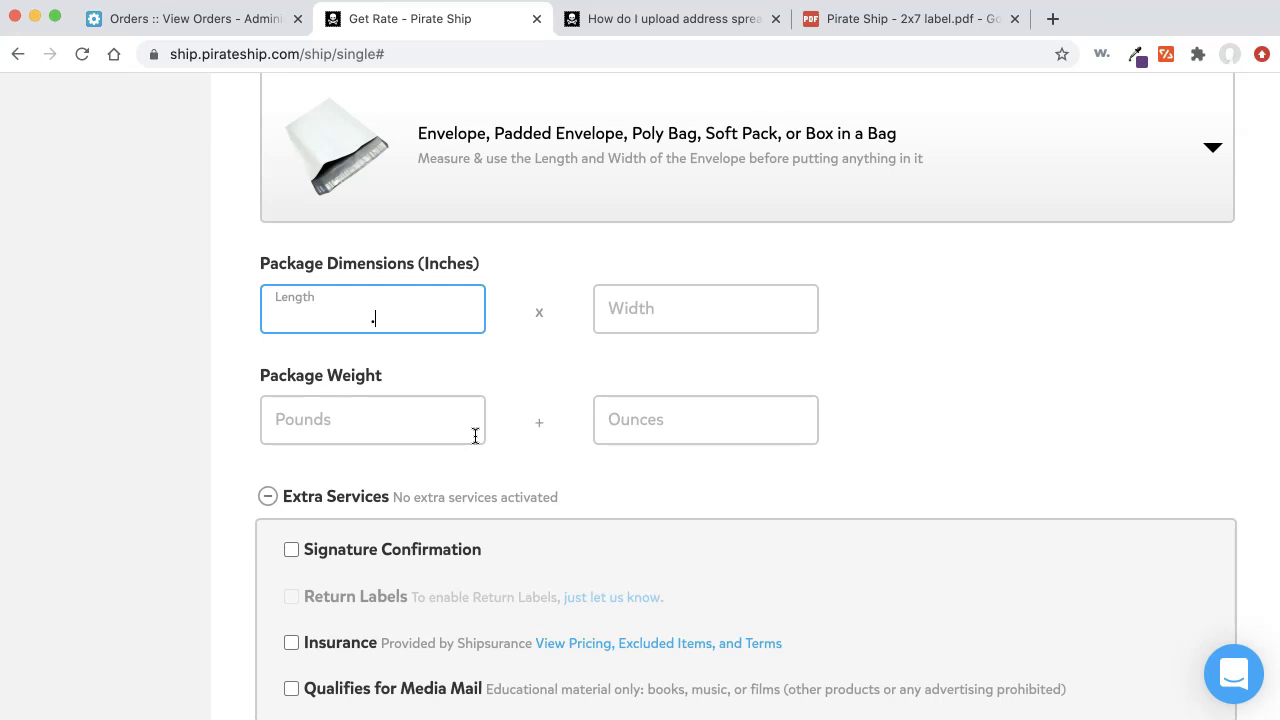
type("6.5")
key("Tab")
type("4.5")
- Set the package weight to 0 pounds 2 ounces
left_click(397, 432)
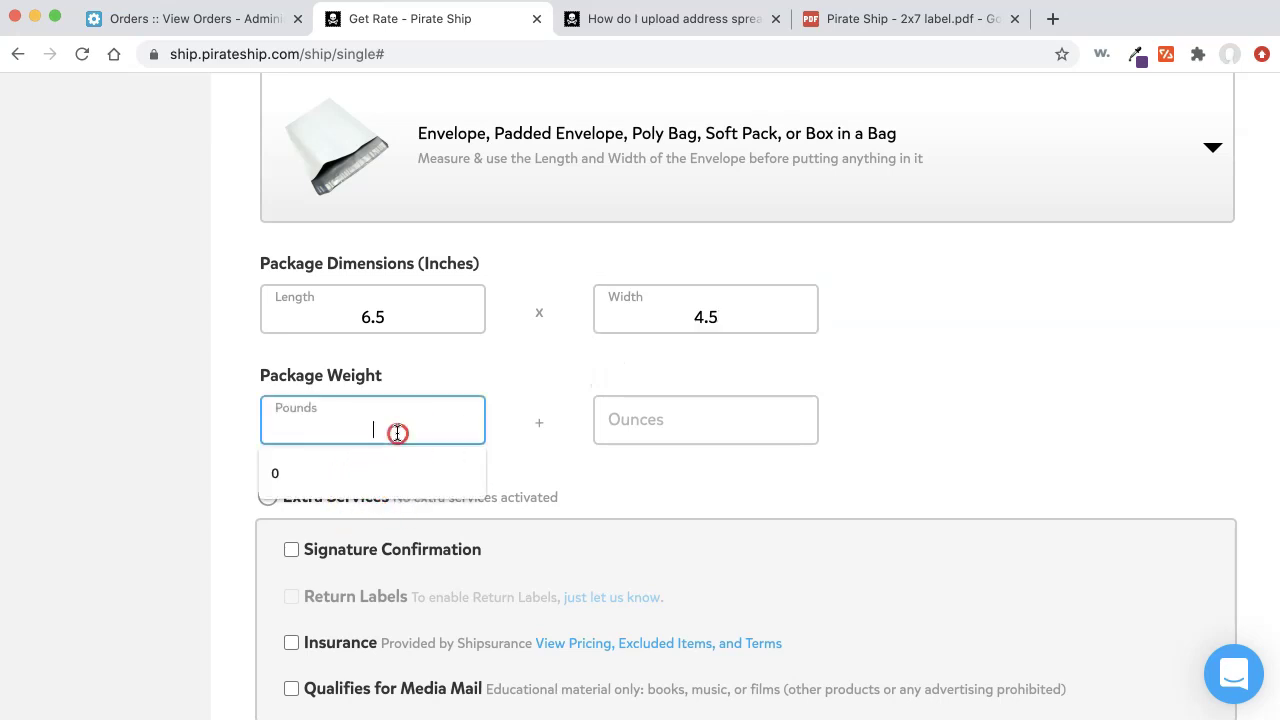
type("0")
key("Tab")
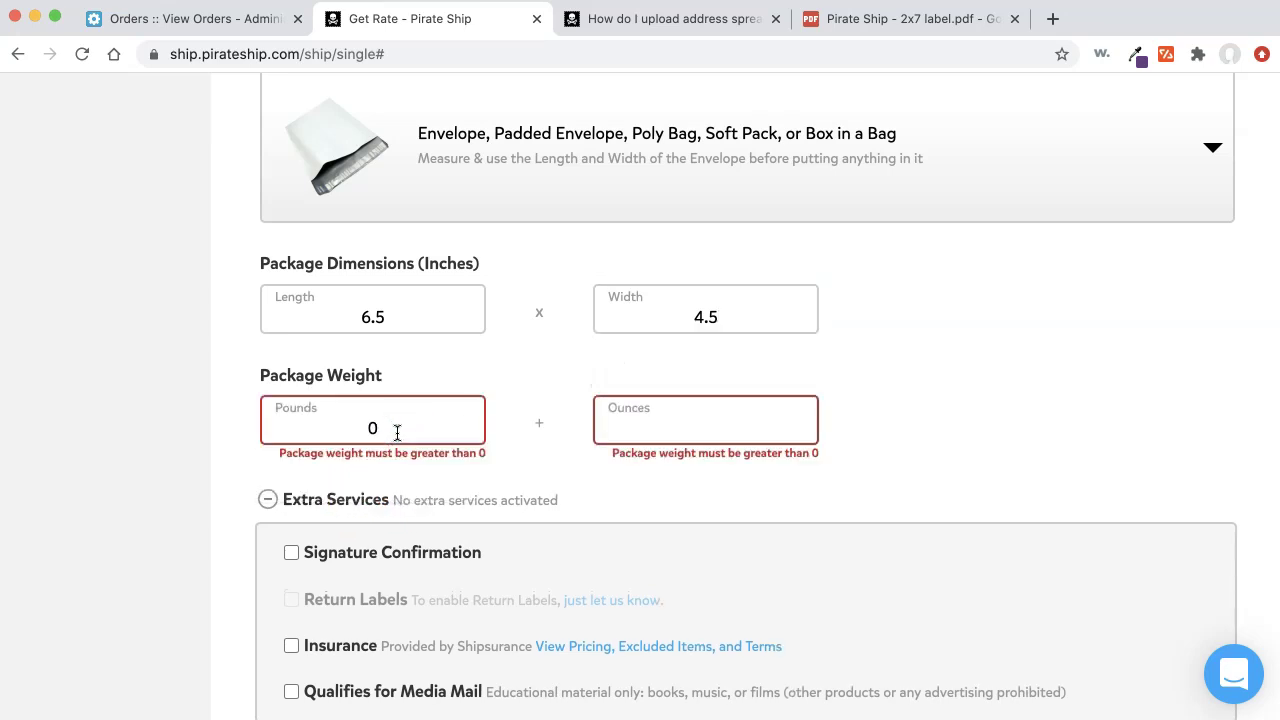
type("2")
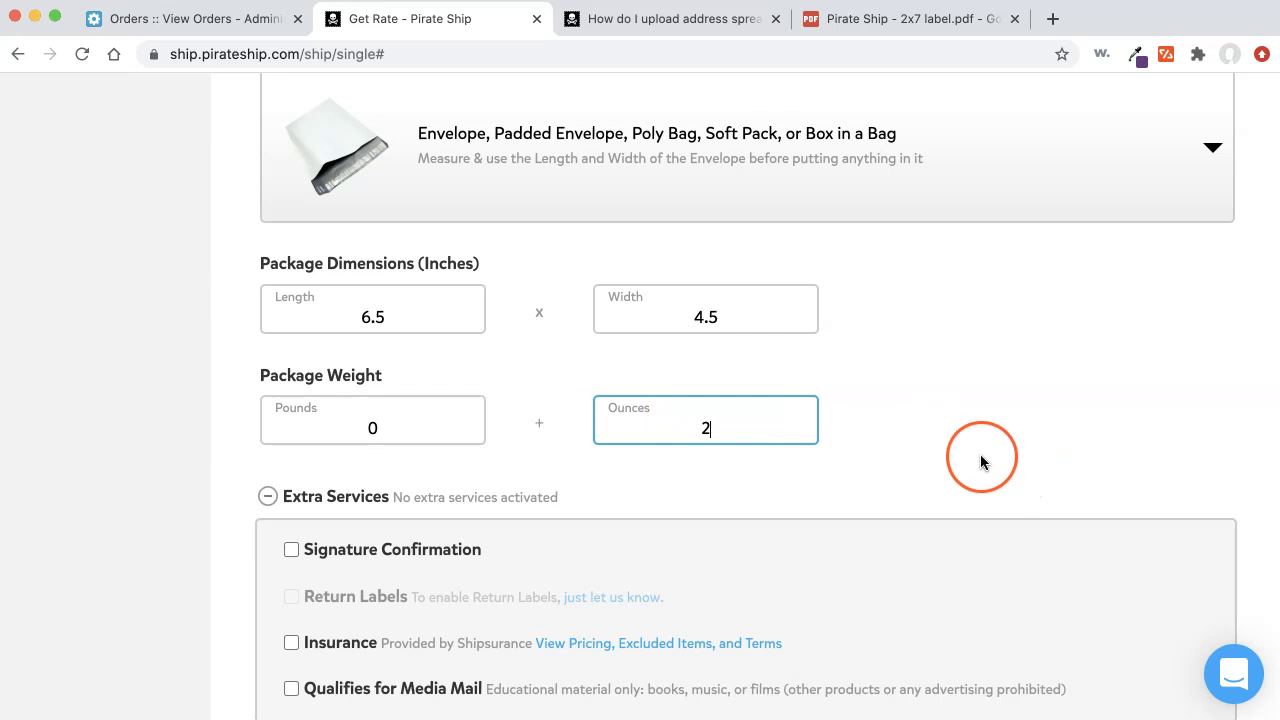
left_click(935, 415)
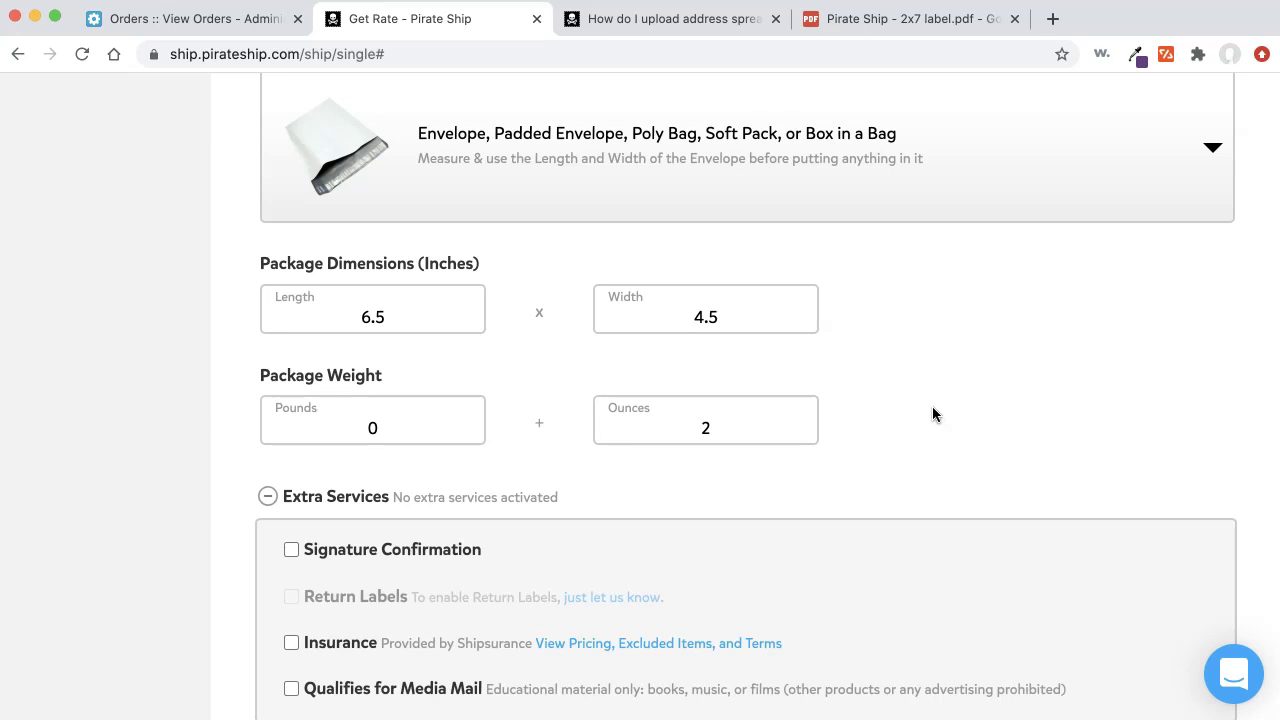
- Leave every Extra Service unchecked and tick Save Package
scroll(932, 406, "down", 2)
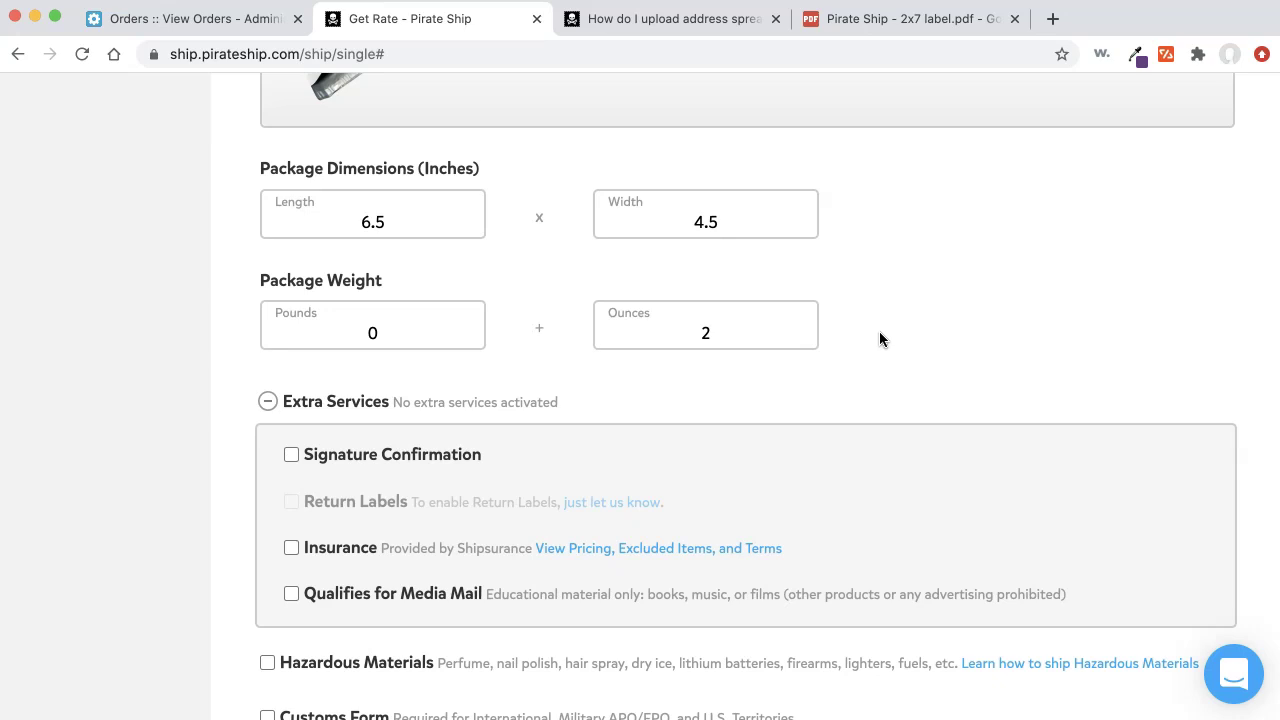
left_click(908, 335)
scroll(908, 333, "down", 2)
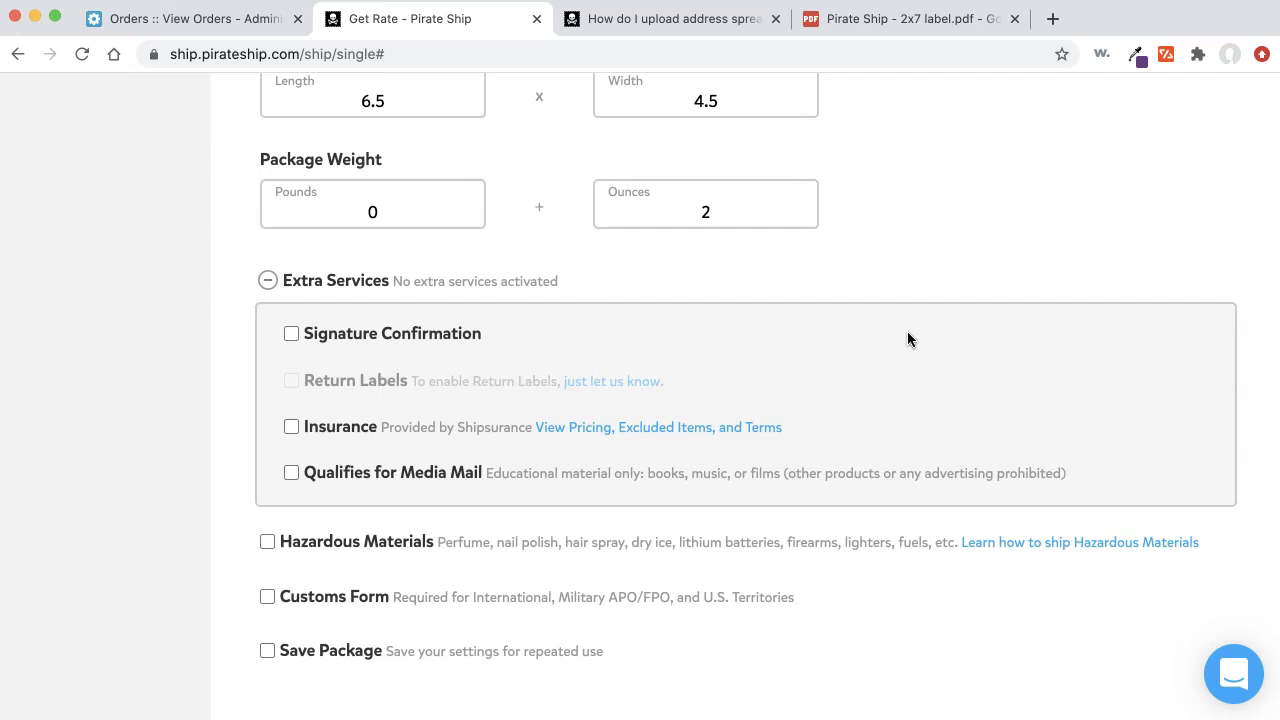
scroll(907, 339, "up", 1)
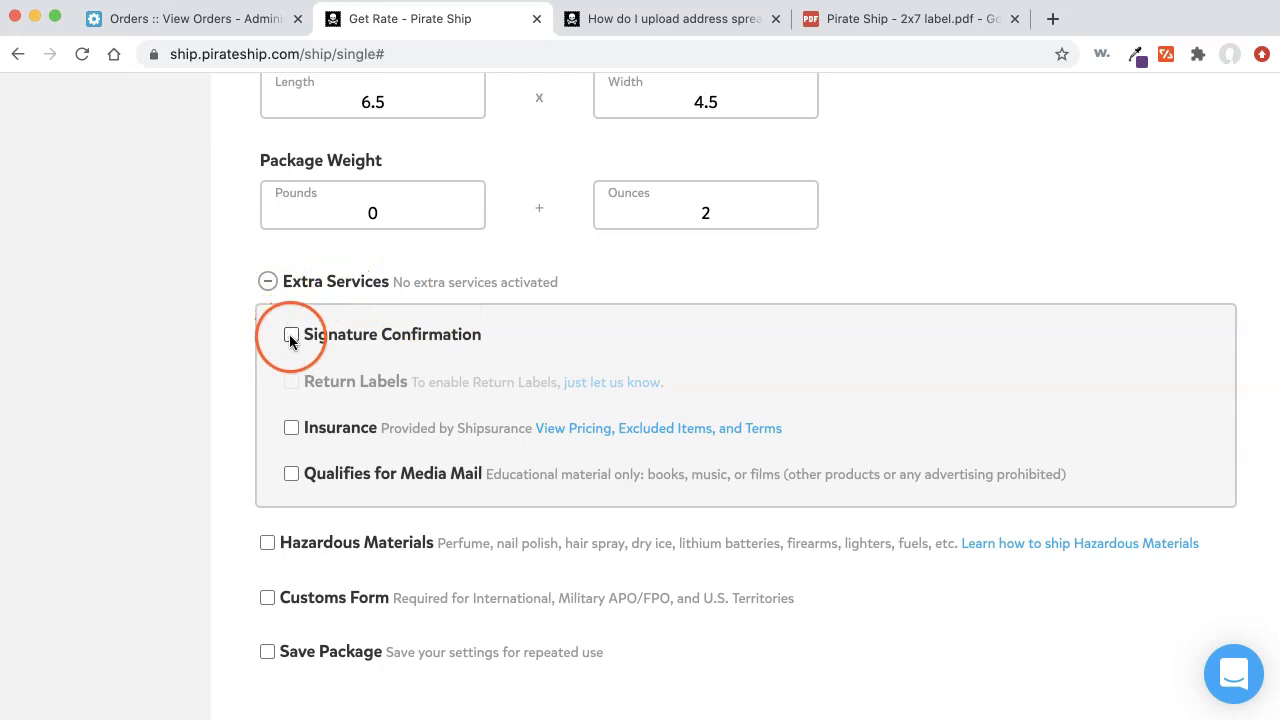
scroll(323, 450, "down", 3)
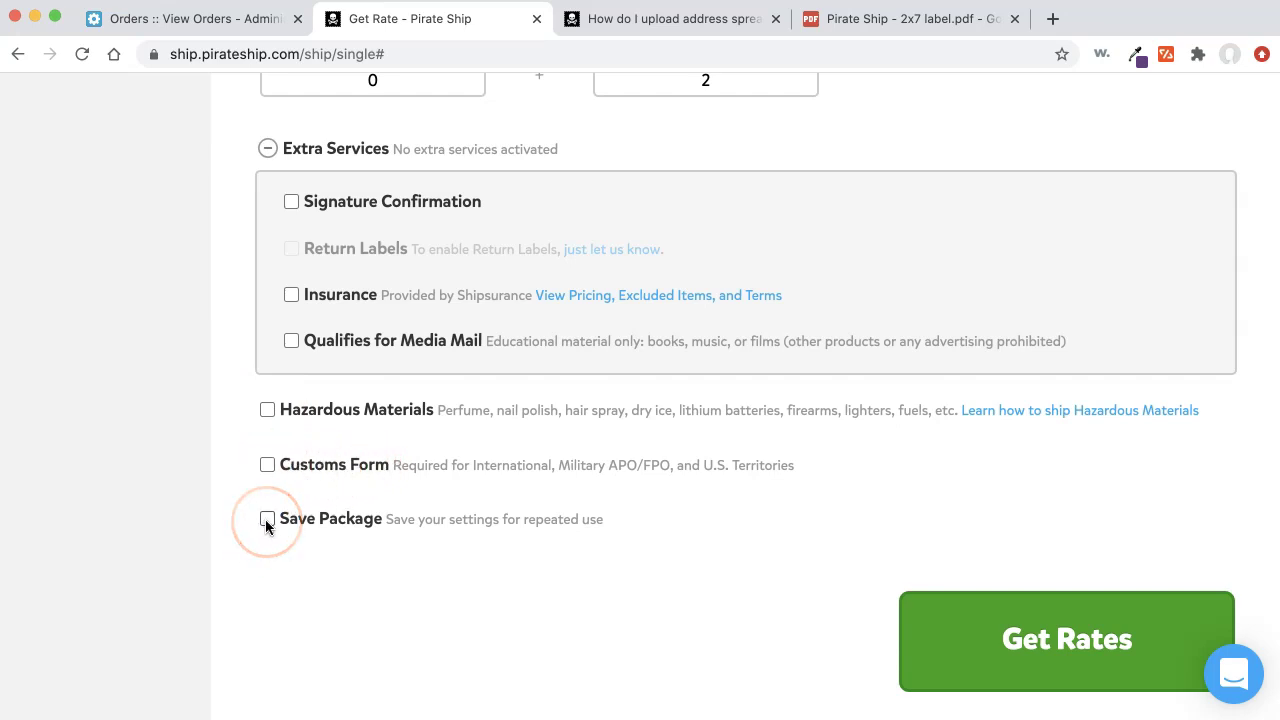
scroll(265, 519, "up", 5)
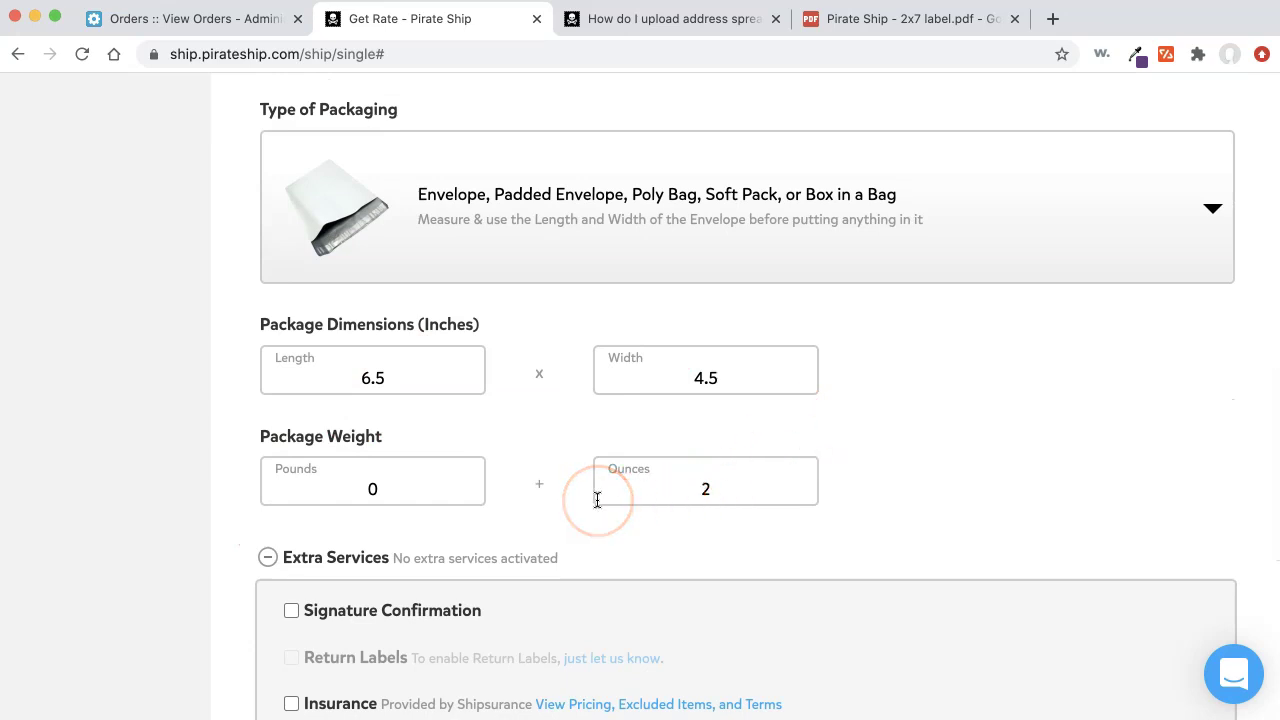
scroll(597, 500, "down", 4)
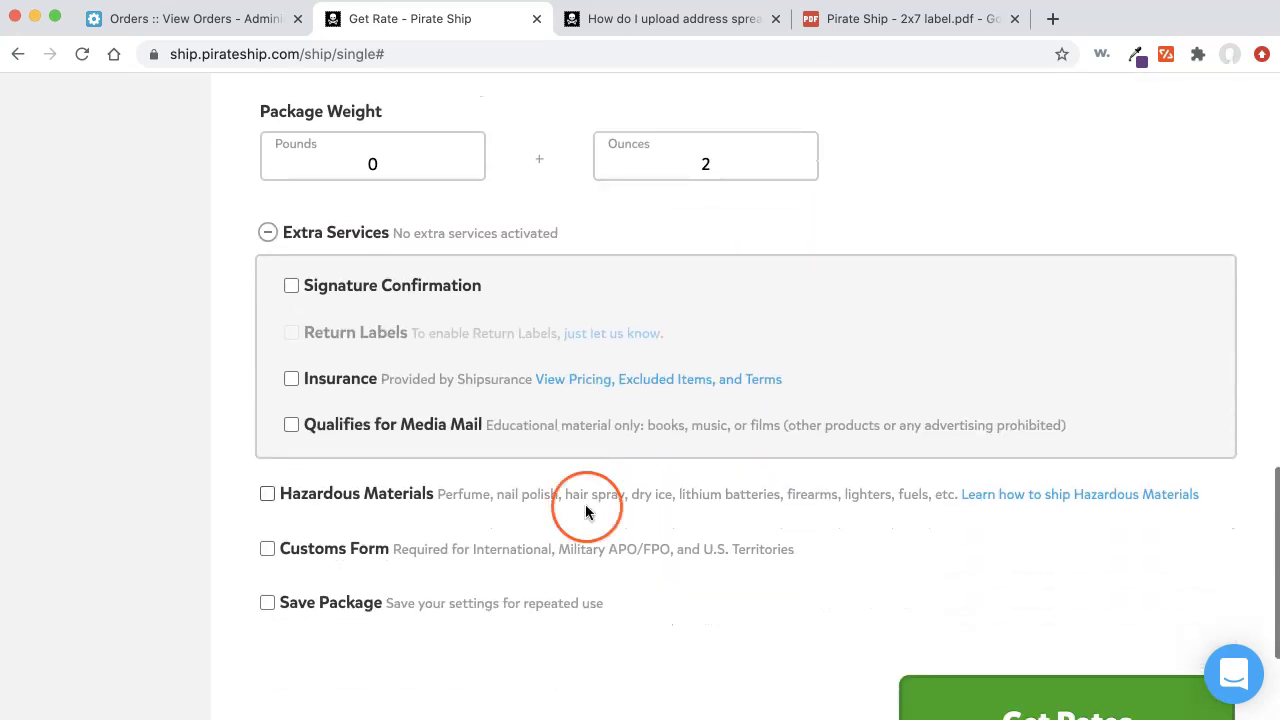
left_click(267, 604)
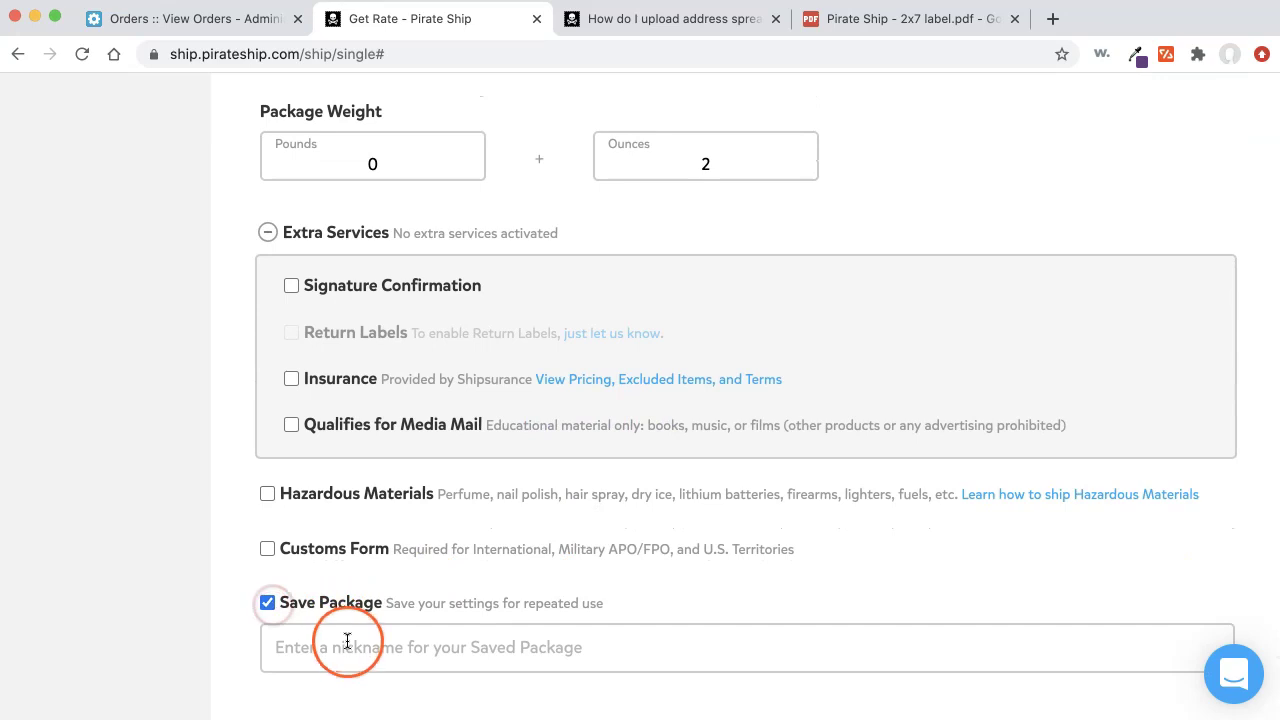
- Apply the saved Default Envelope package in Package Details
scroll(346, 643, "up", 2)
scroll(347, 647, "up", 7)
scroll(343, 645, "down", 1)
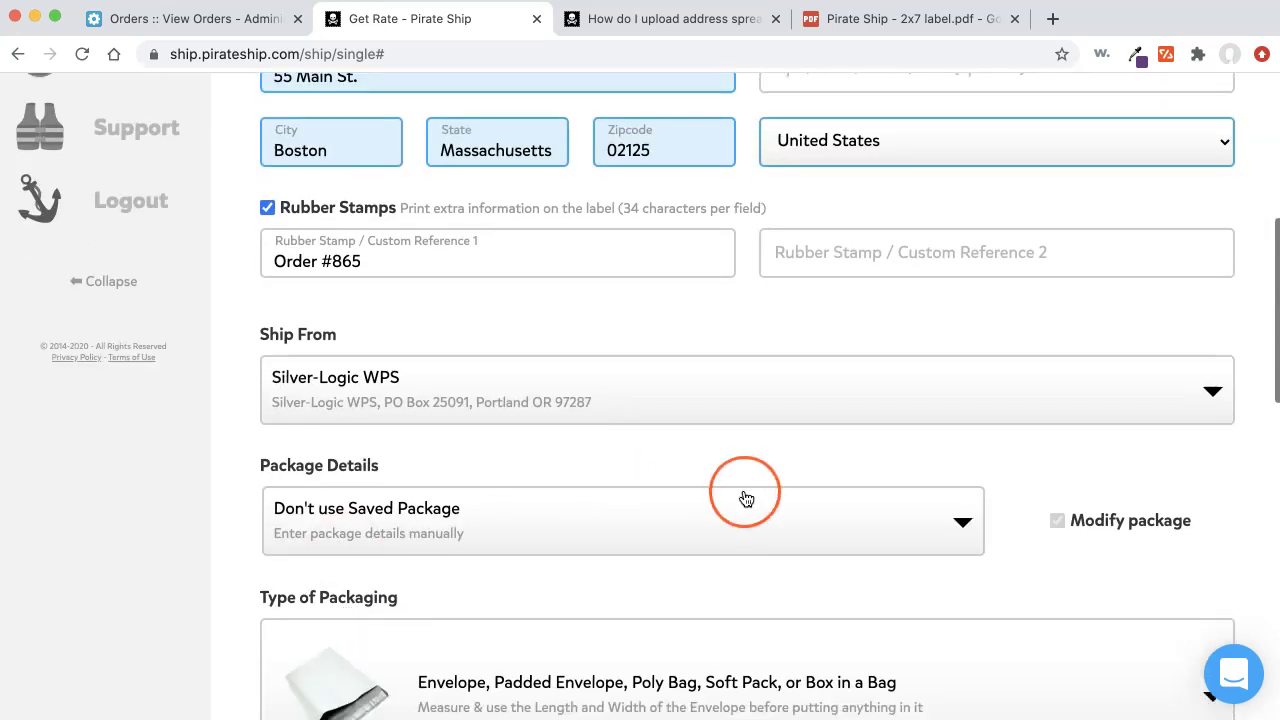
left_click(965, 520)
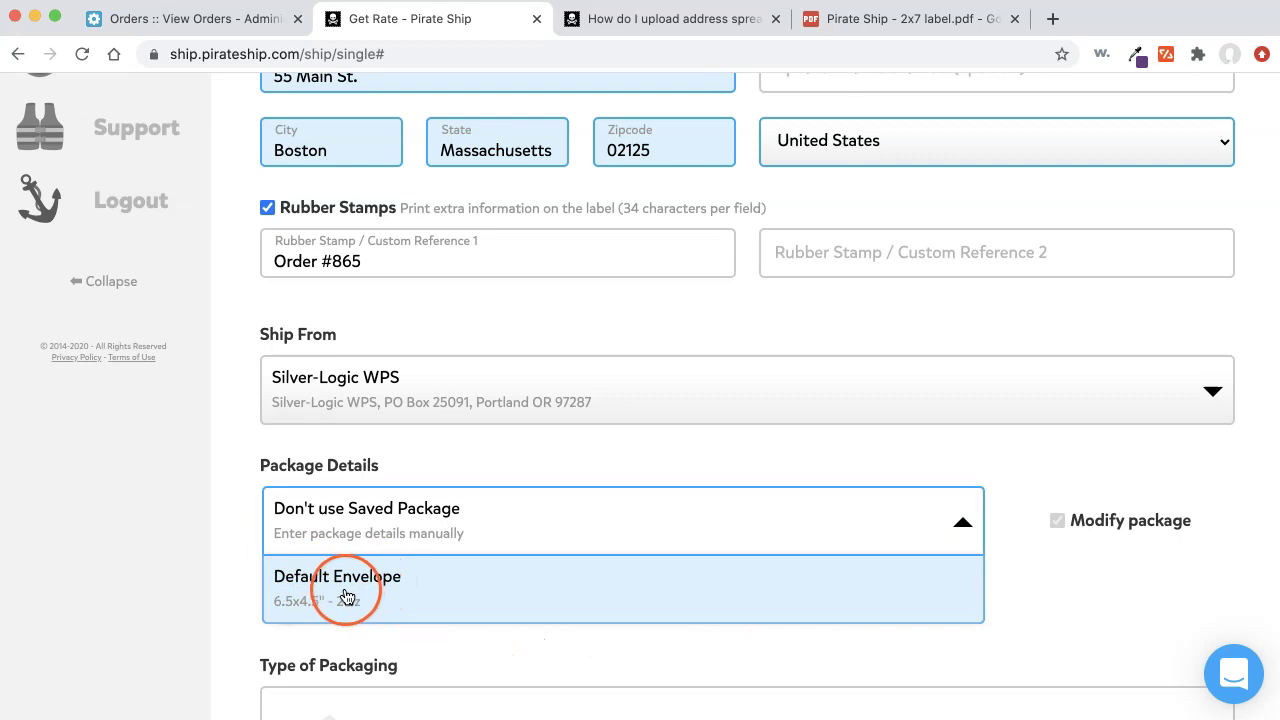
left_click(240, 586)
- Turn Save Package off and get rates, showing First Class Package cheapest at $3.18
scroll(241, 584, "down", 2)
scroll(240, 585, "down", 8)
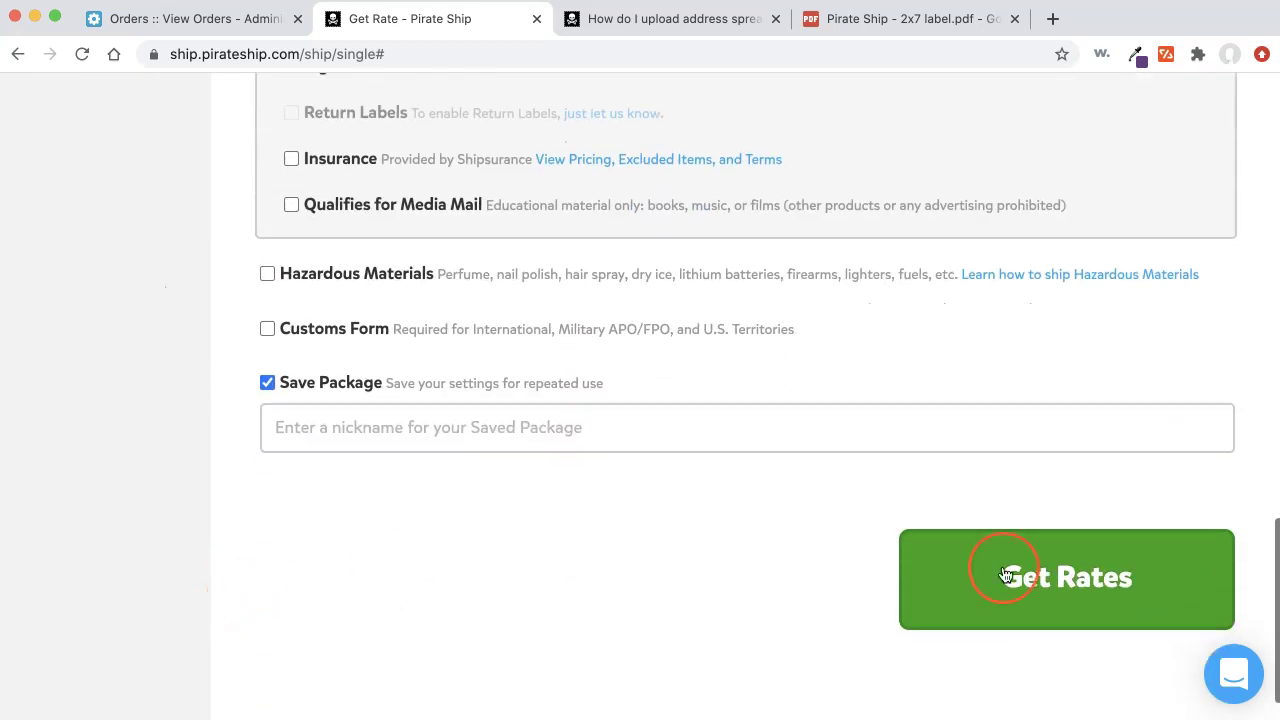
left_click(1067, 585)
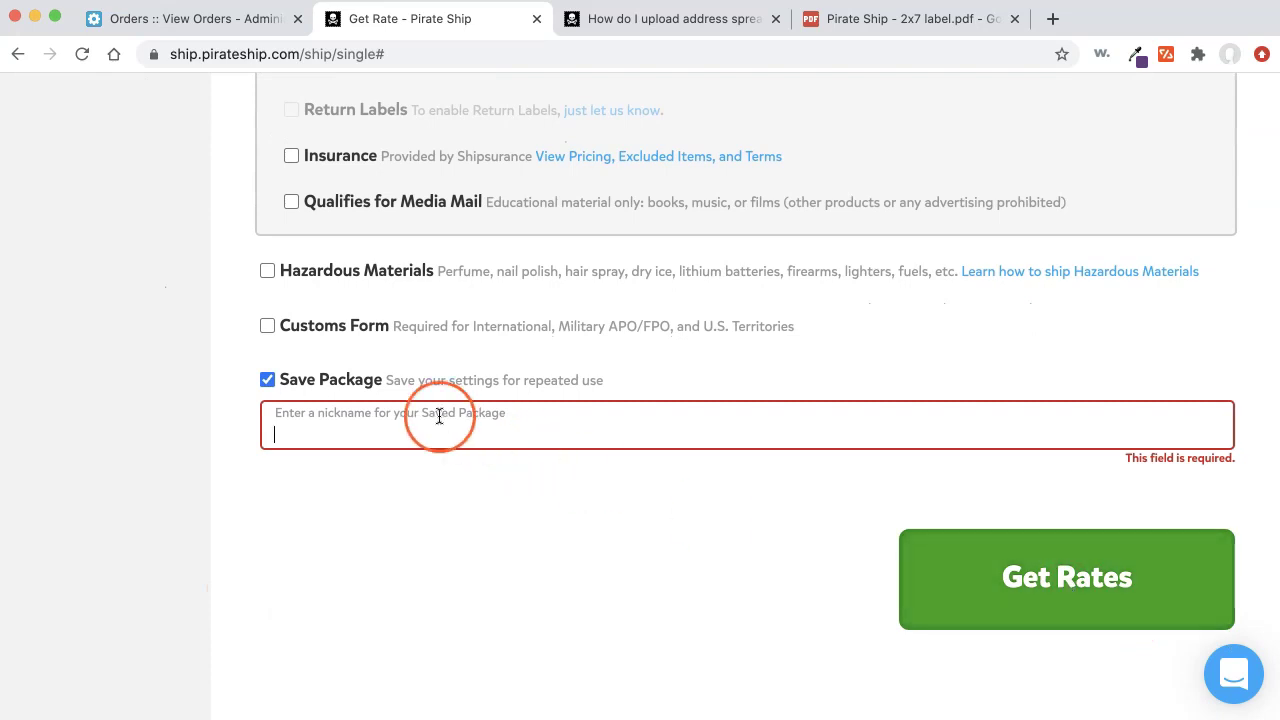
left_click(266, 380)
left_click(1055, 522)
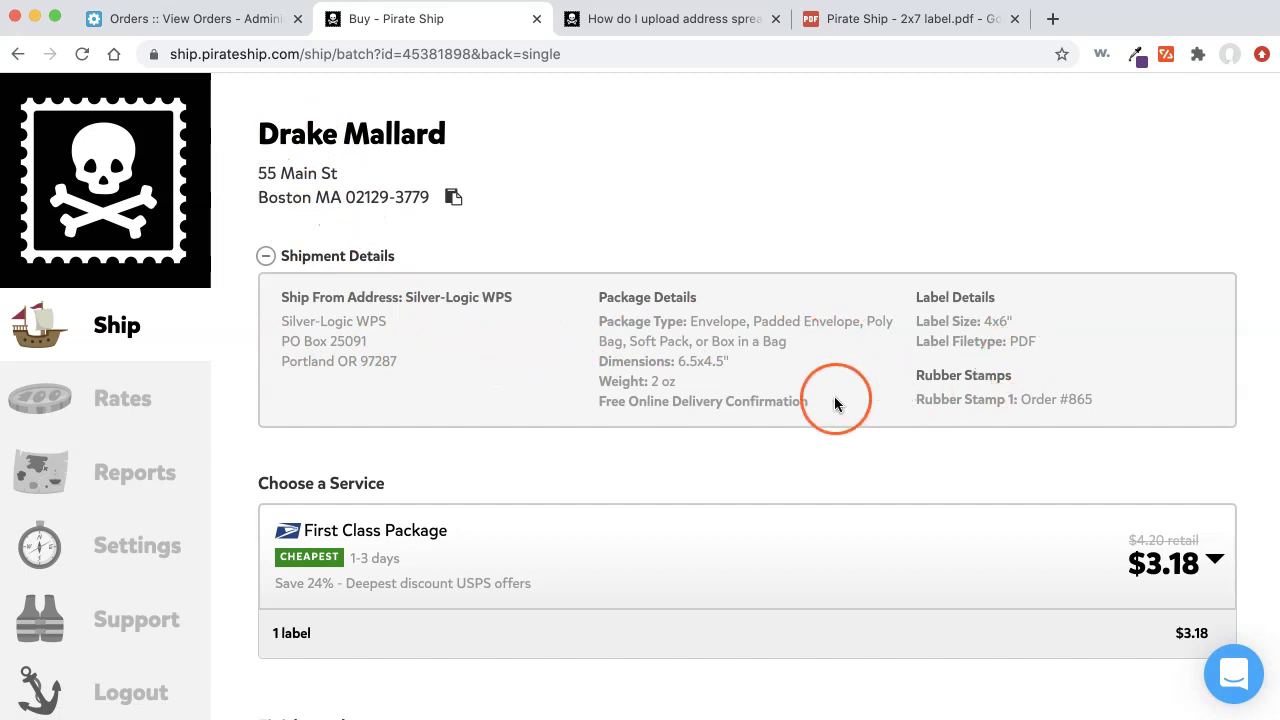
- Expand the shipping services list to compare prices, then collapse it keeping First Class Package at $3.18
scroll(800, 400, "down", 5)
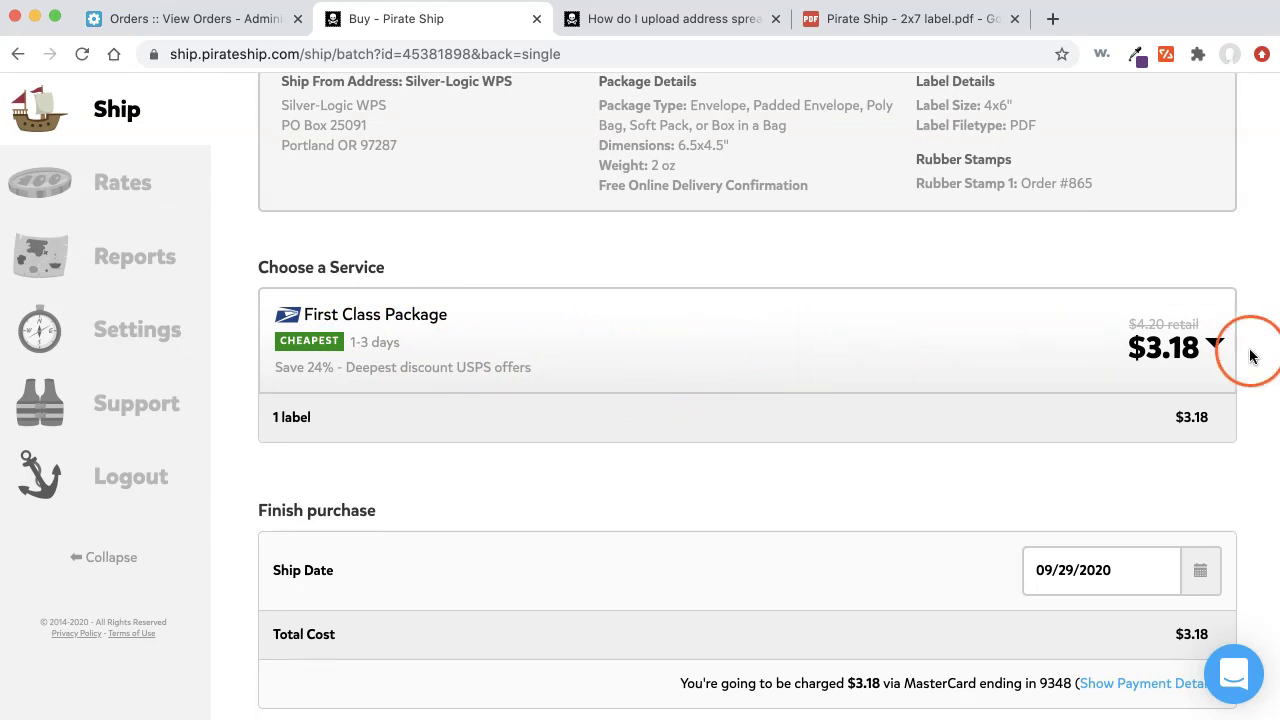
left_click(1217, 346)
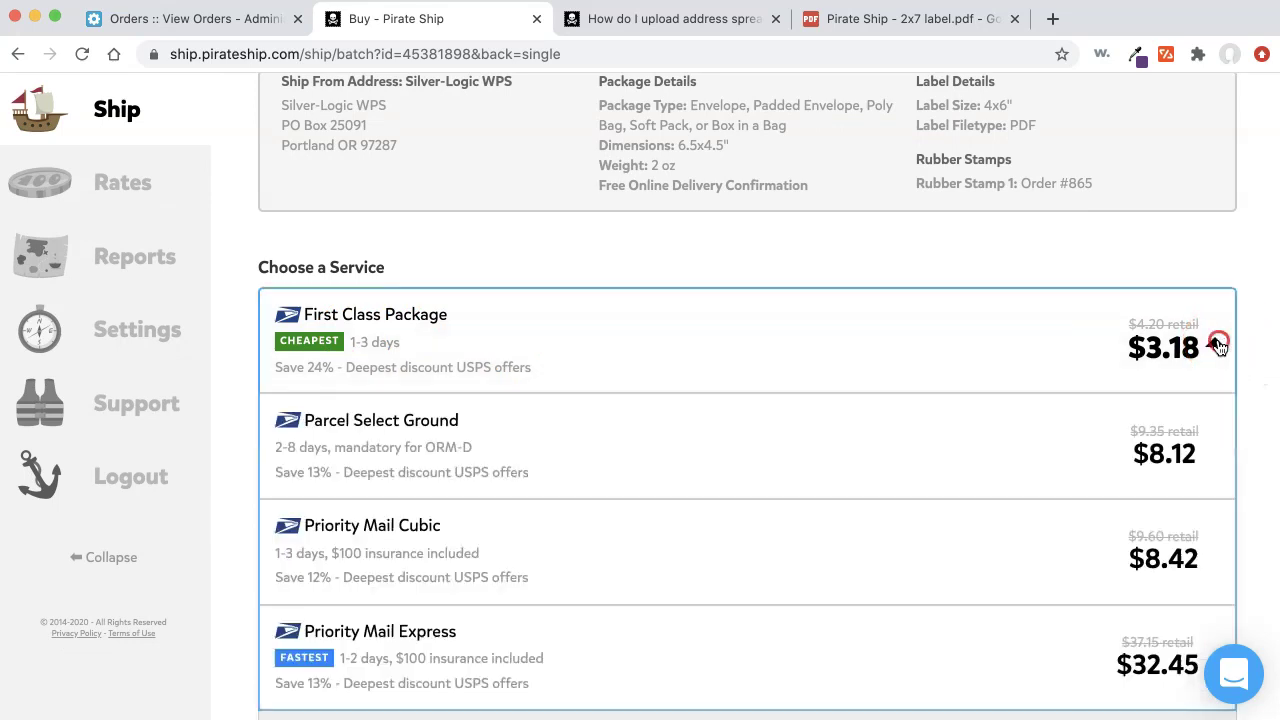
scroll(1015, 400, "down", 3)
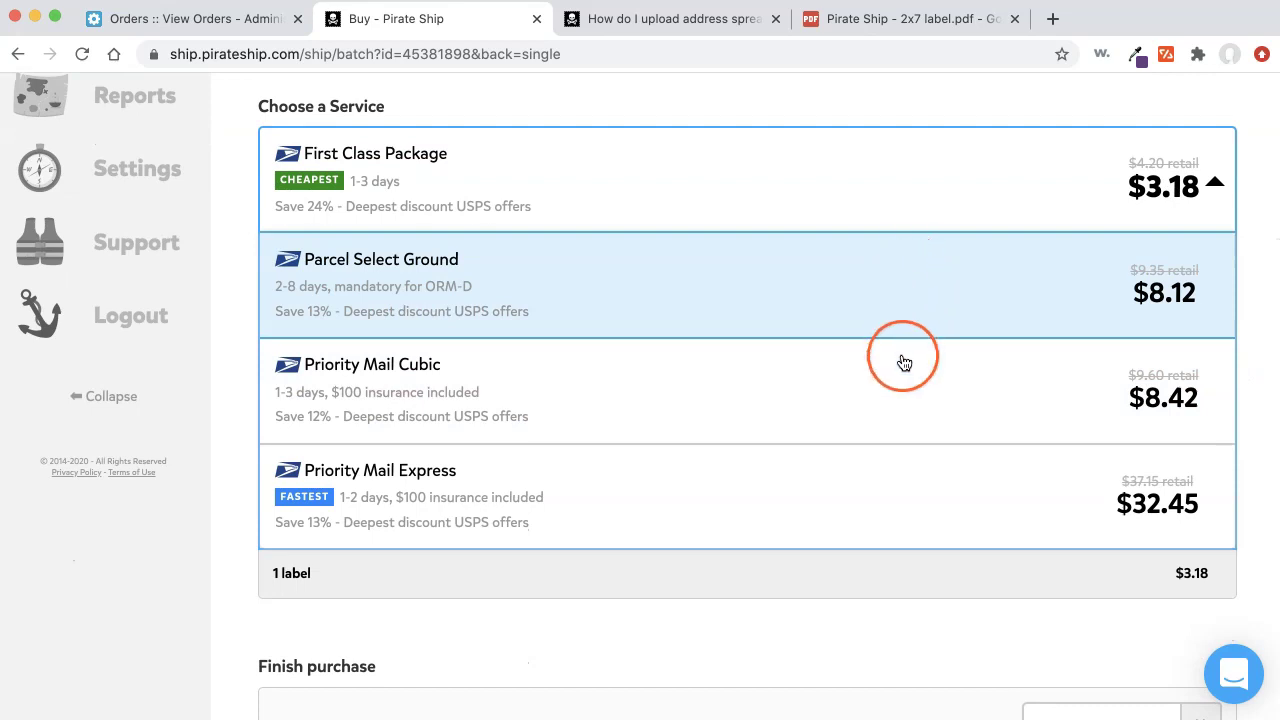
left_click(1215, 182)
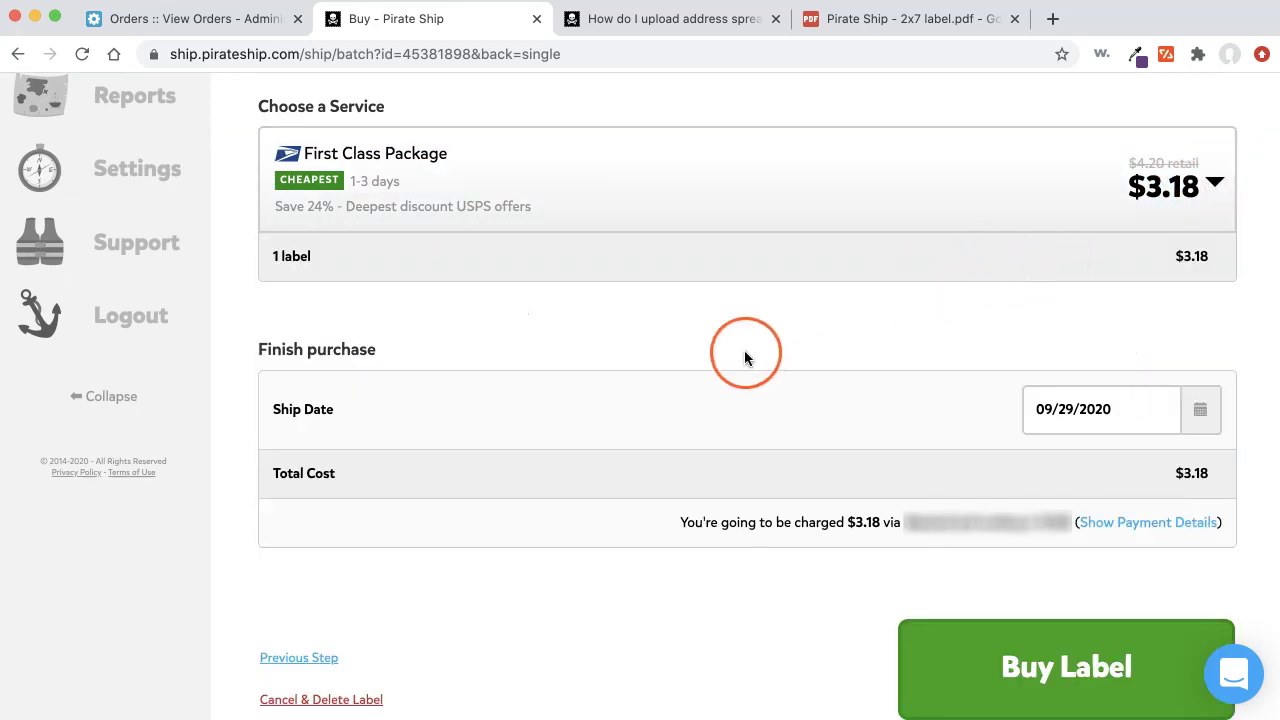
- Confirm the 09/29/2020 ship date in the calendar and buy the $3.18 First Class label
scroll(746, 357, "down", 2)
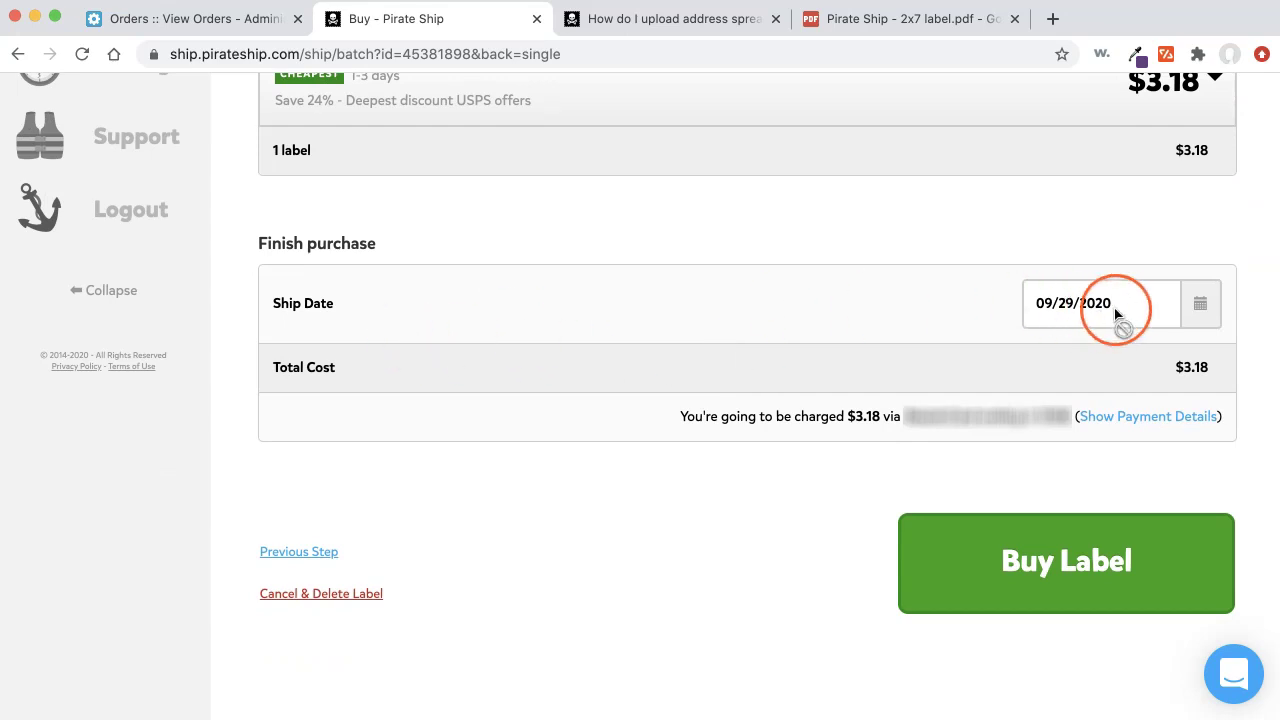
left_click(1200, 306)
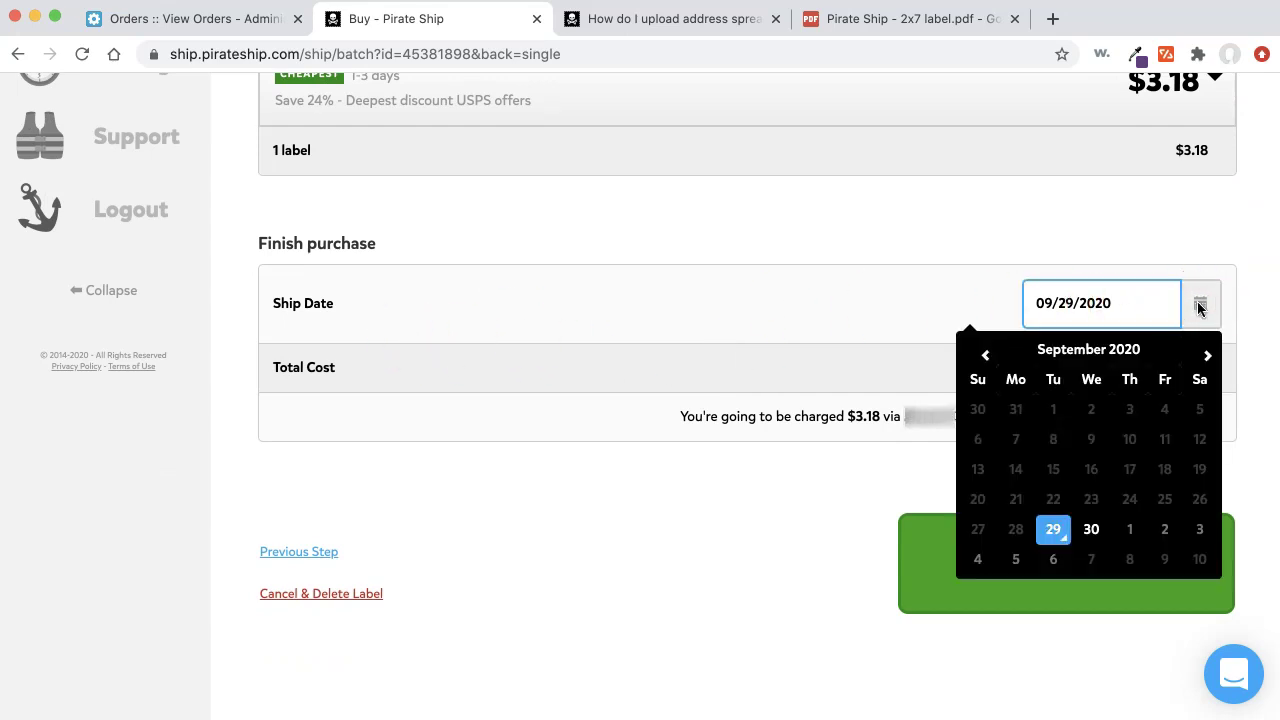
left_click(1209, 357)
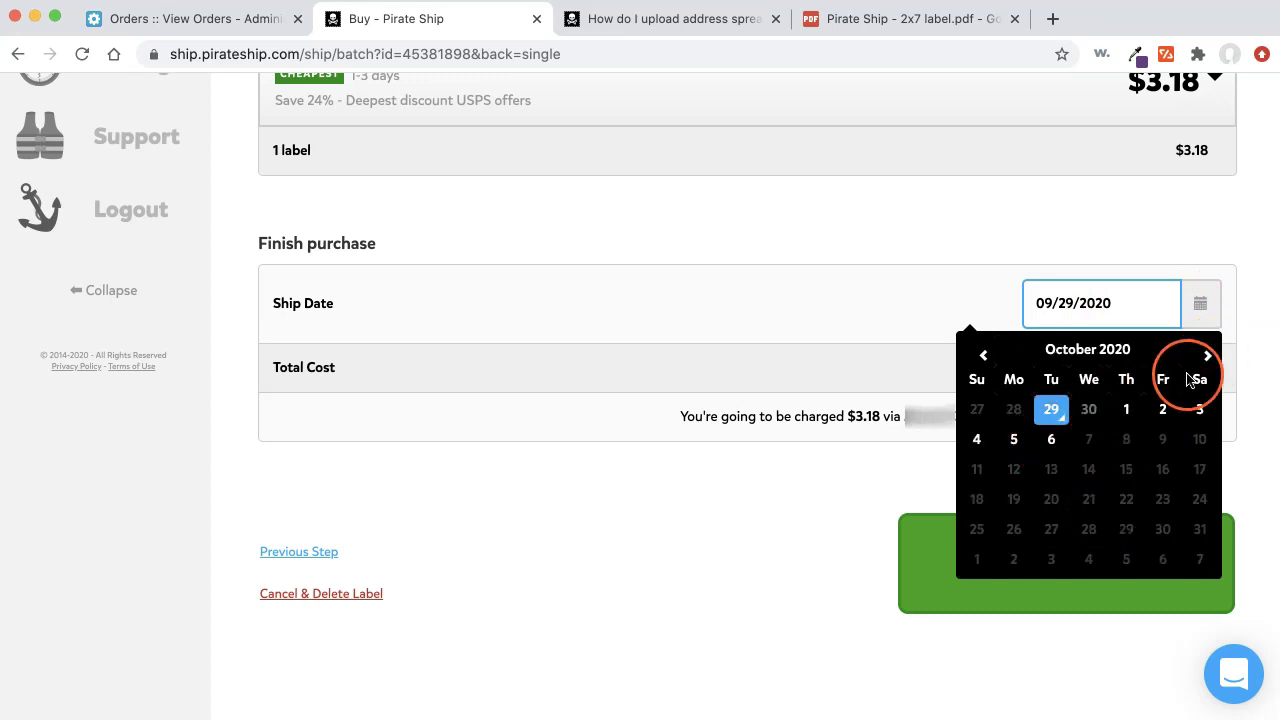
left_click(983, 355)
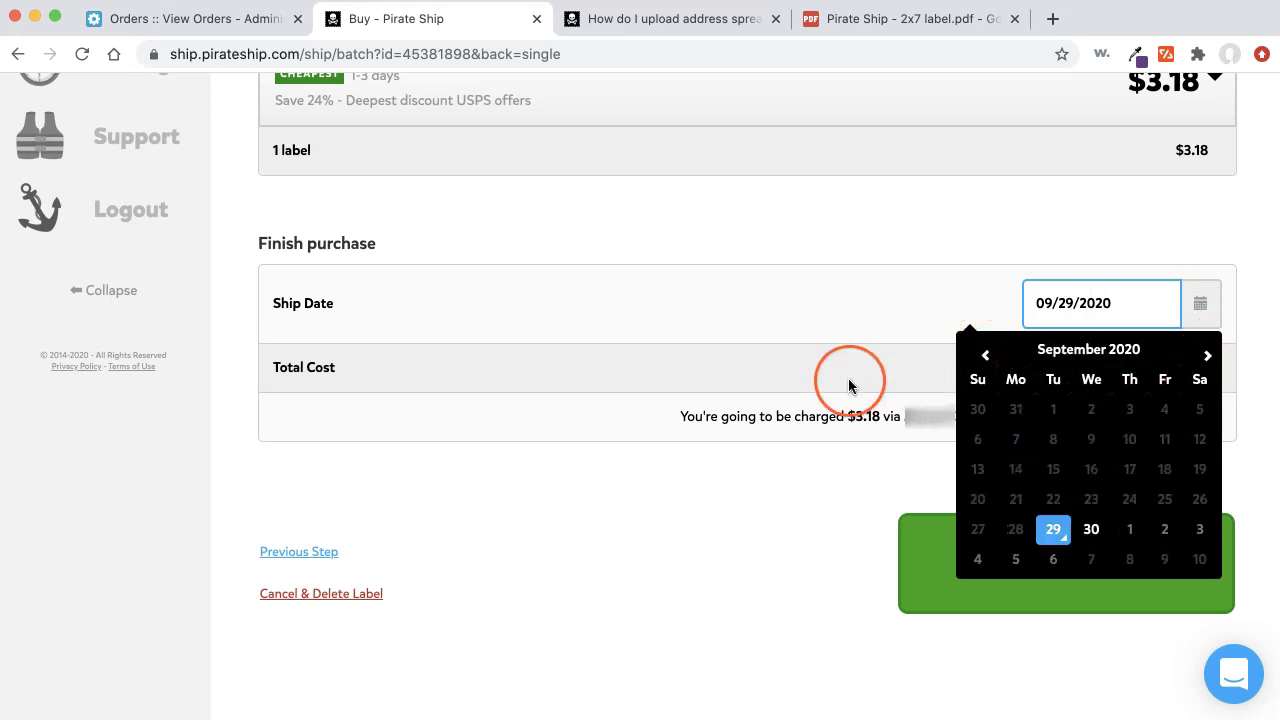
left_click(803, 480)
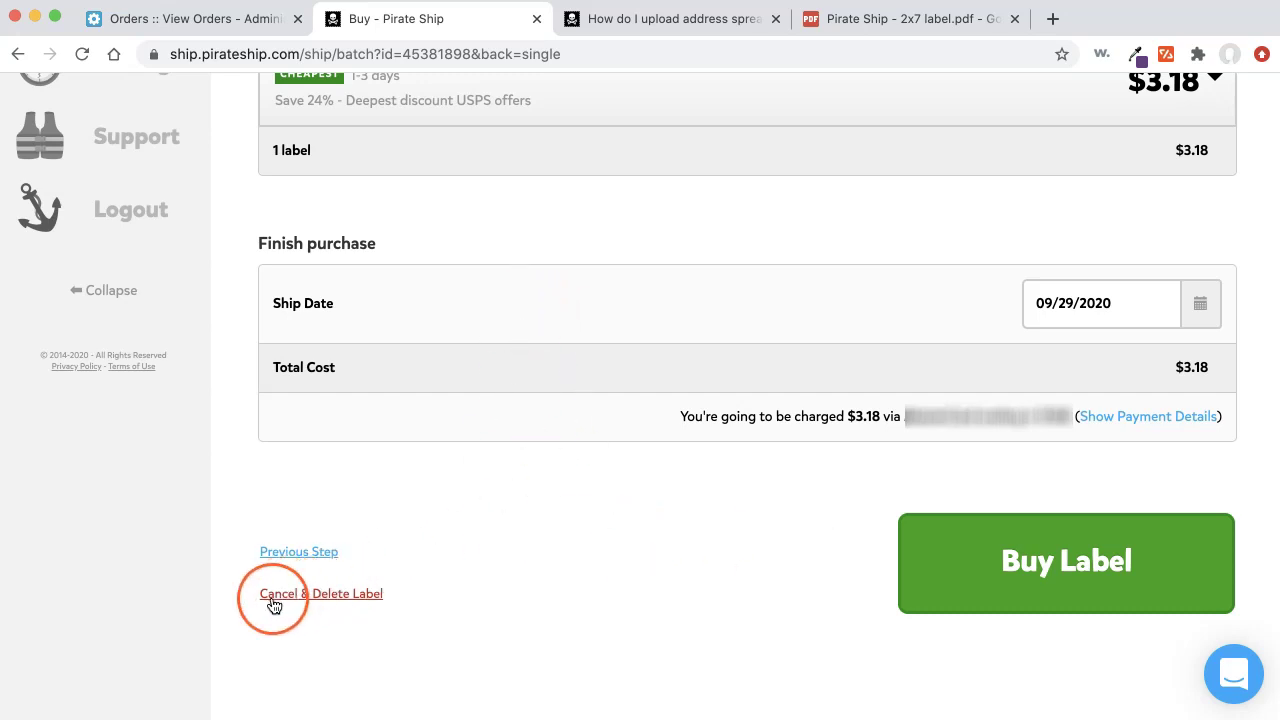
left_click(1047, 578)
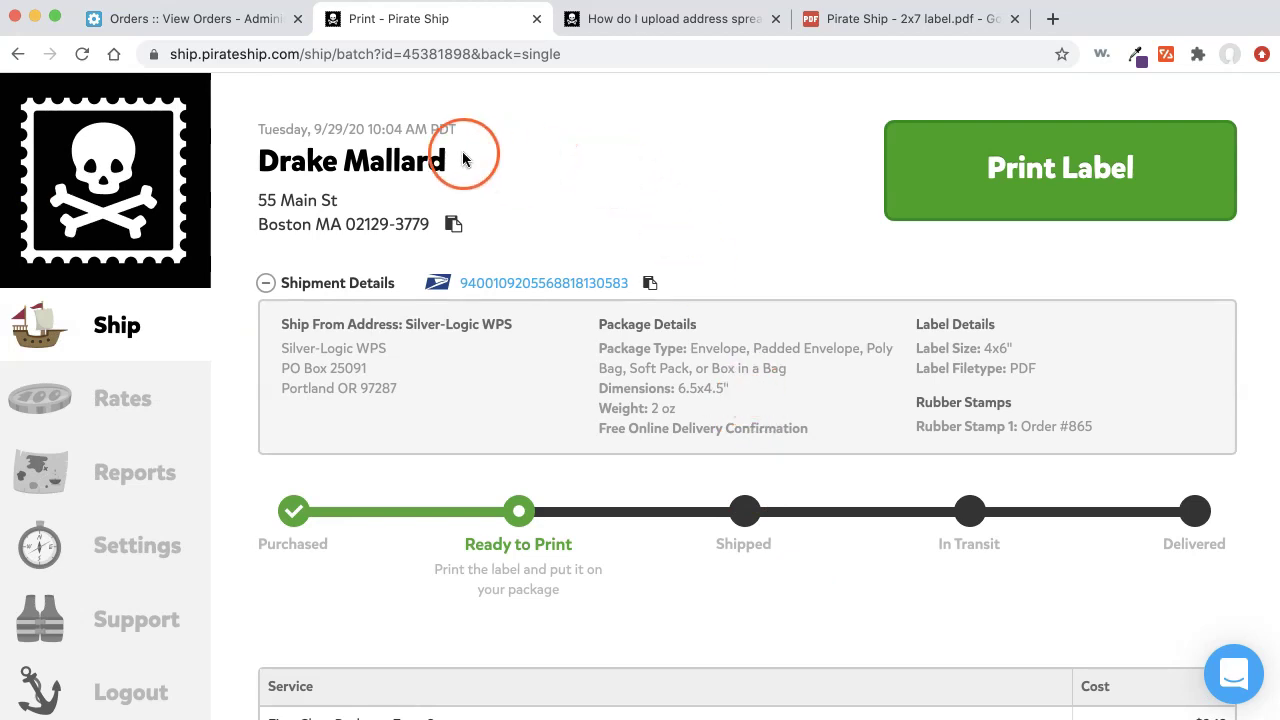
- Copy the label's USPS tracking number and switch to the GoImagine Orders :: View Orders tab
scroll(680, 287, "down", 3)
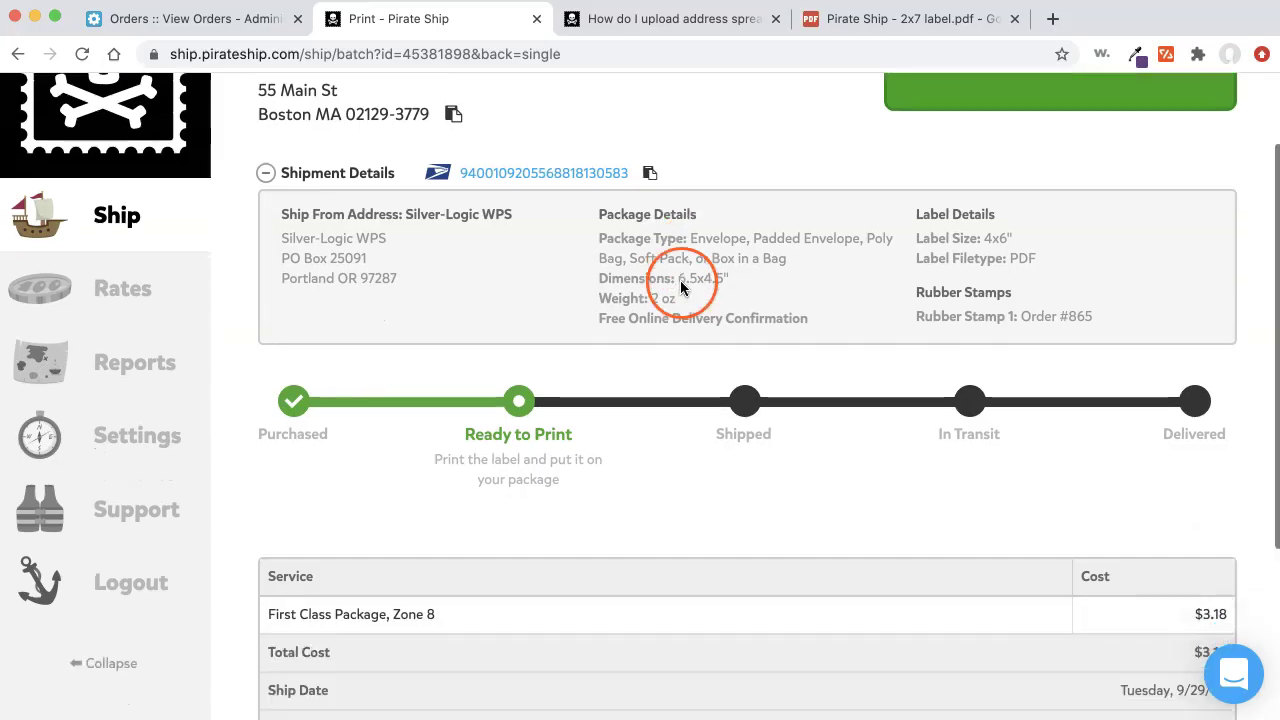
scroll(437, 254, "down", 4)
scroll(435, 254, "up", 5)
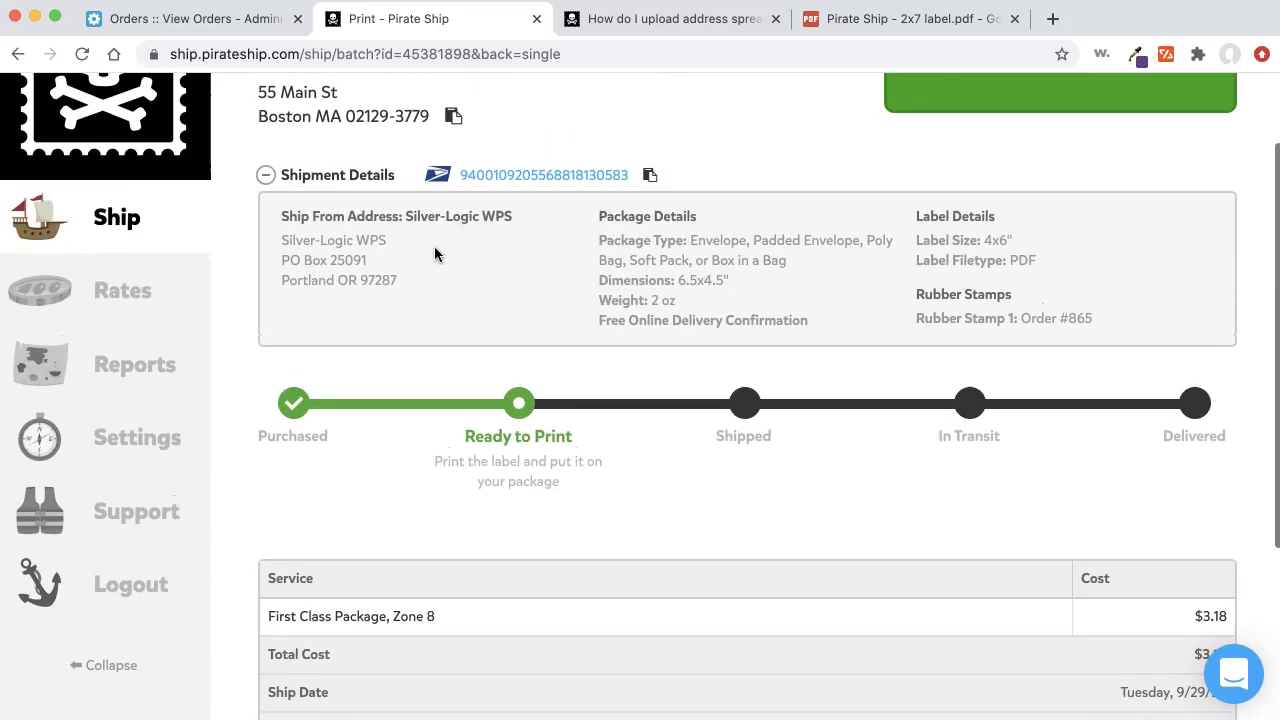
left_click(649, 176)
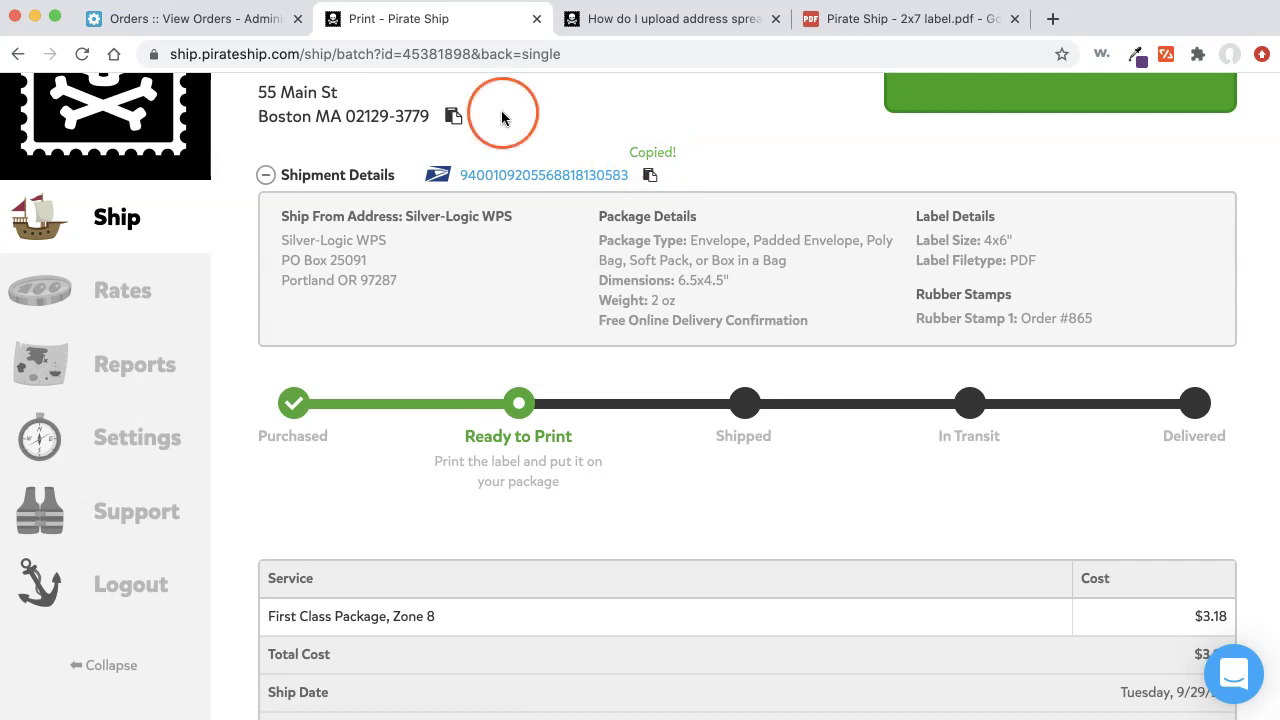
left_click(170, 19)
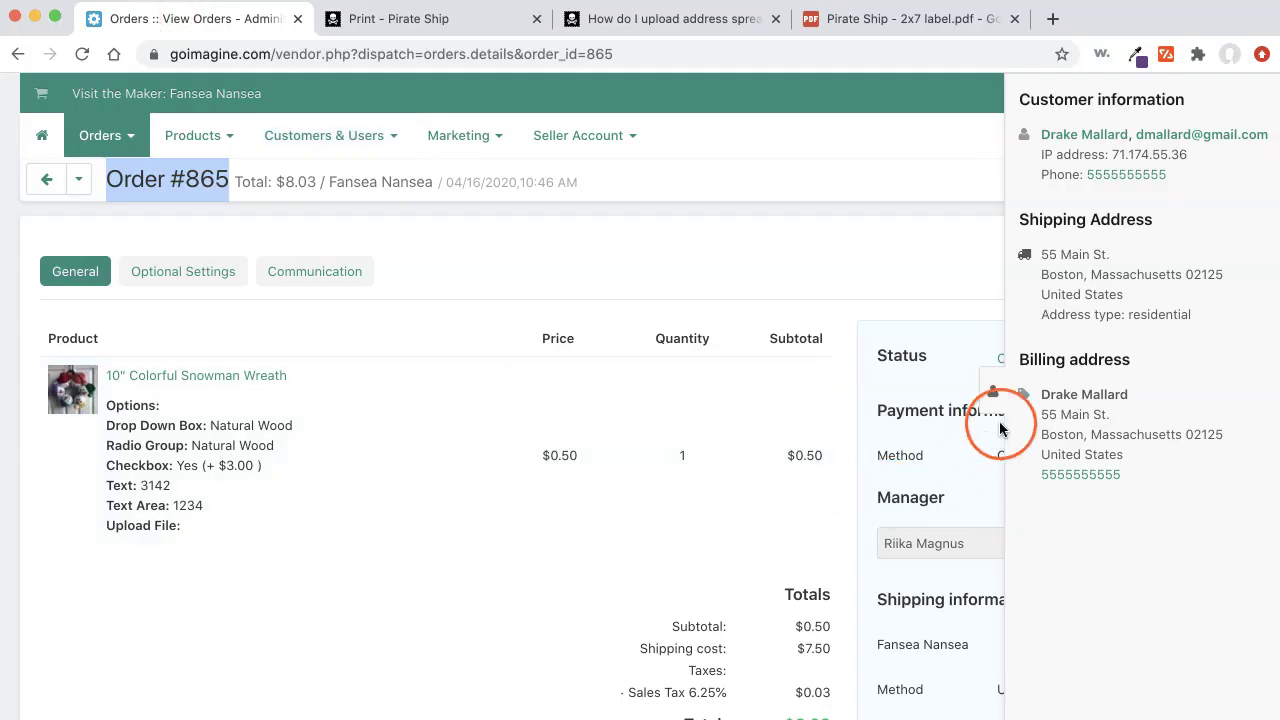
- Close the customer side panel and scroll down to order #865's Shipping information
left_click(993, 390)
scroll(952, 452, "down", 2)
scroll(952, 452, "down", 5)
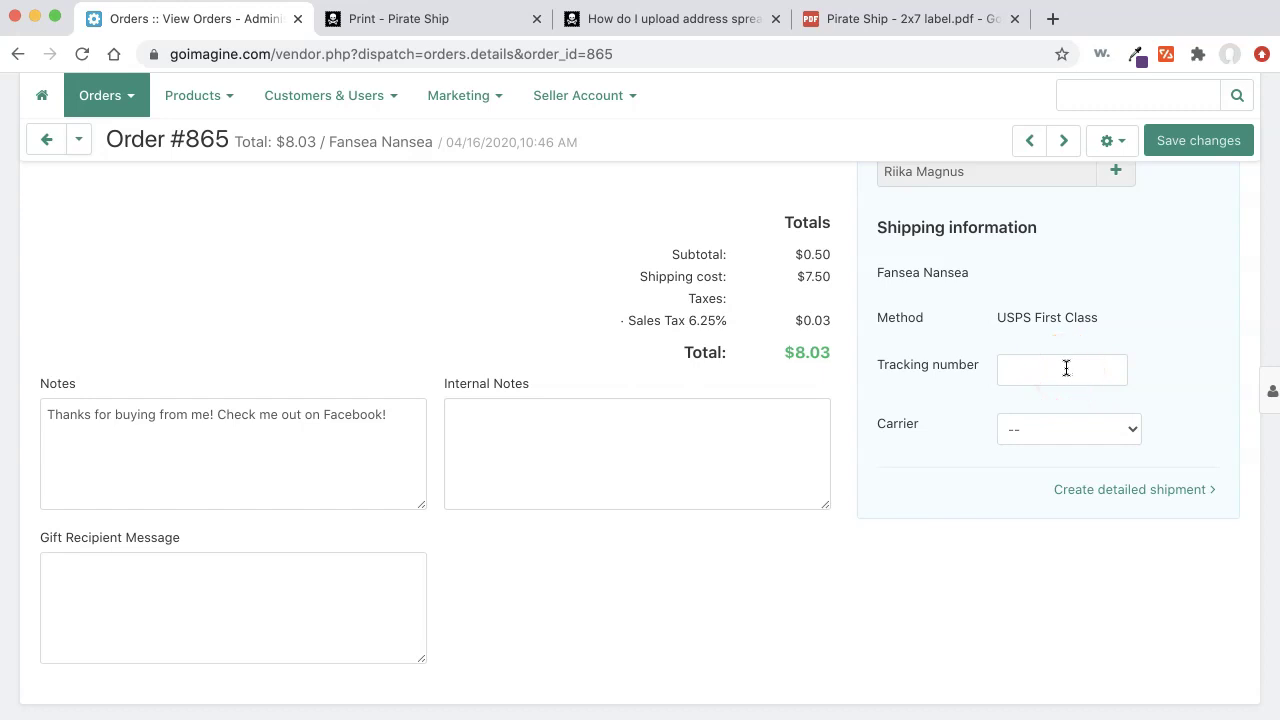
- Start a detailed shipment with USPS First Class, the pasted tracking number and carrier USPS
left_click(1122, 489)
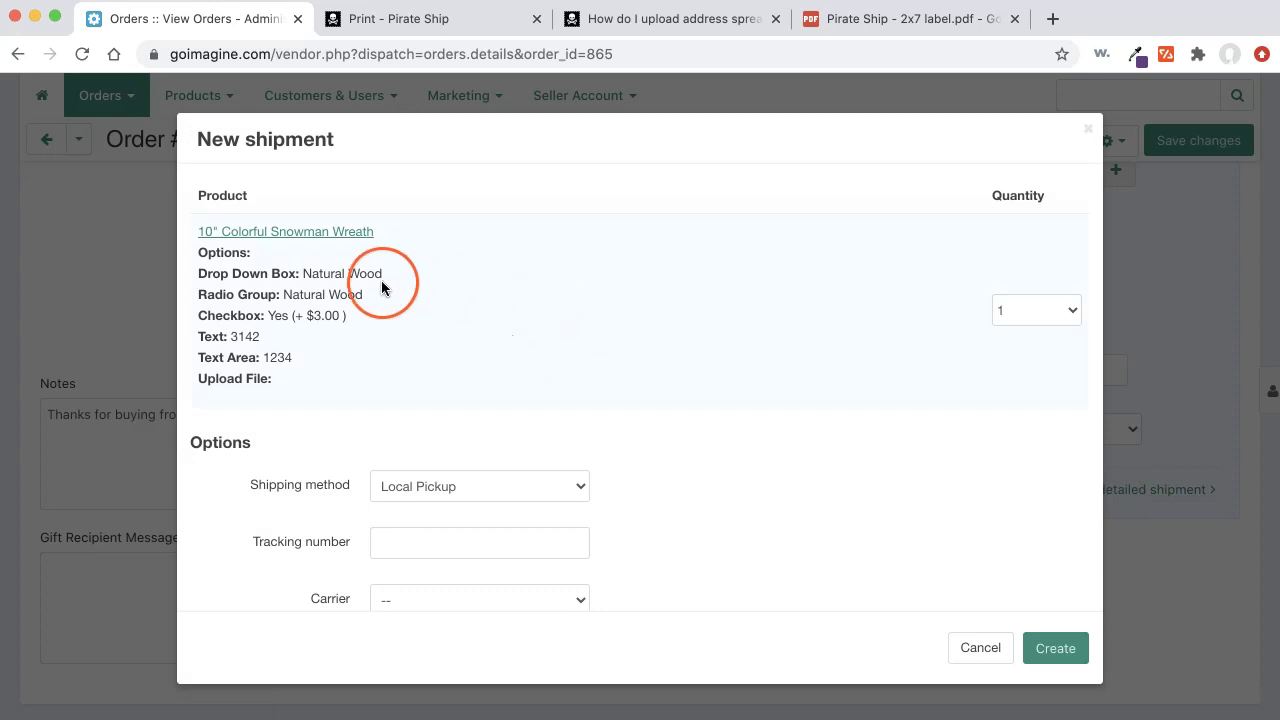
scroll(801, 300, "down", 3)
scroll(801, 300, "up", 2)
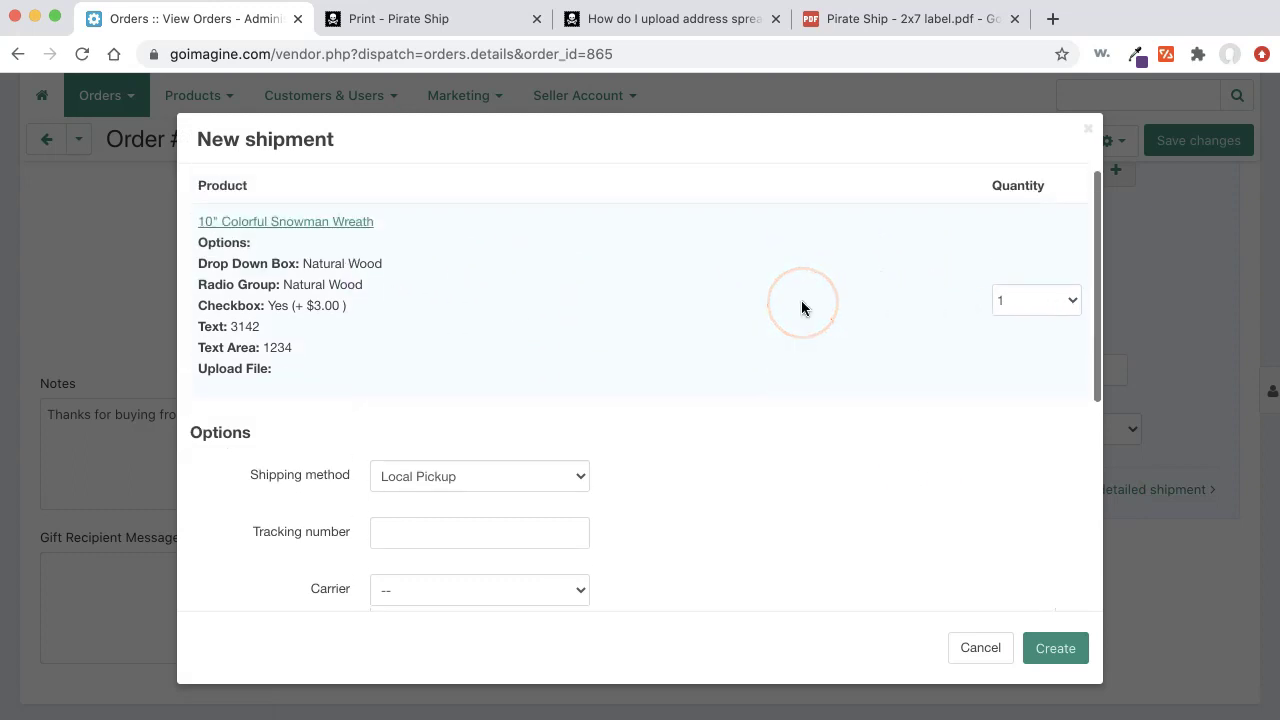
scroll(548, 331, "down", 4)
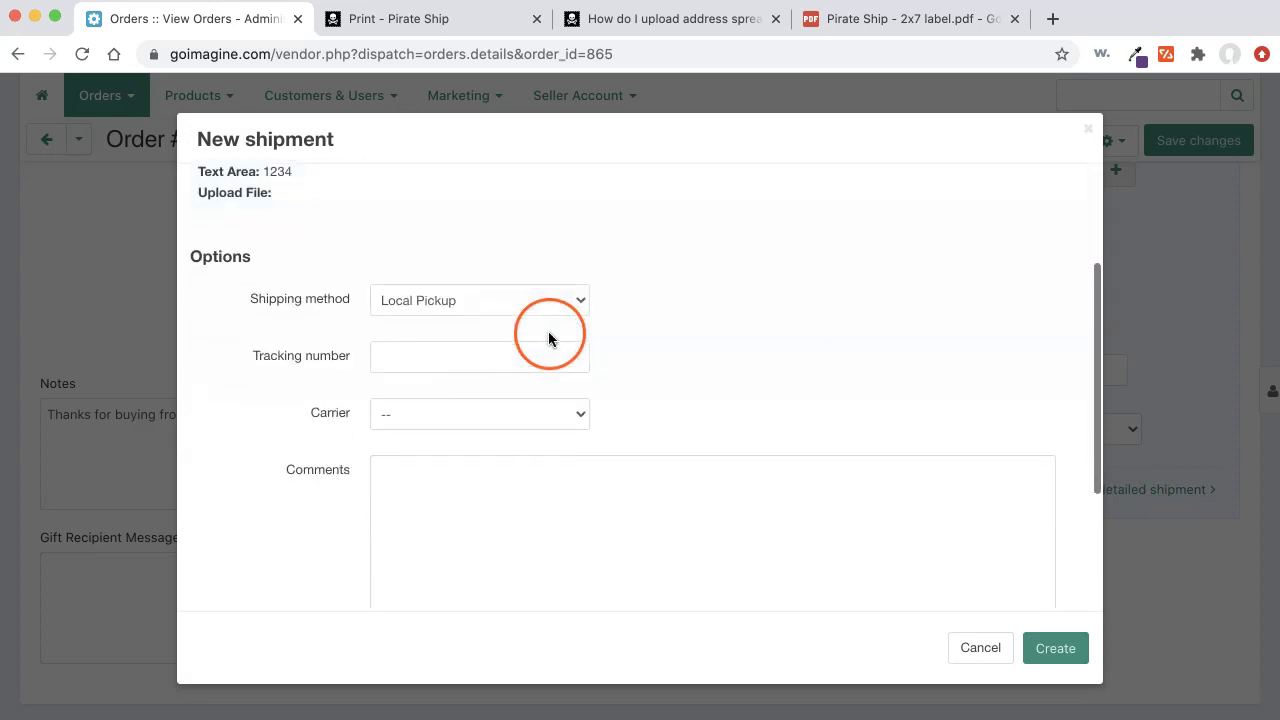
left_click(451, 300)
left_click(451, 317)
left_click(458, 357)
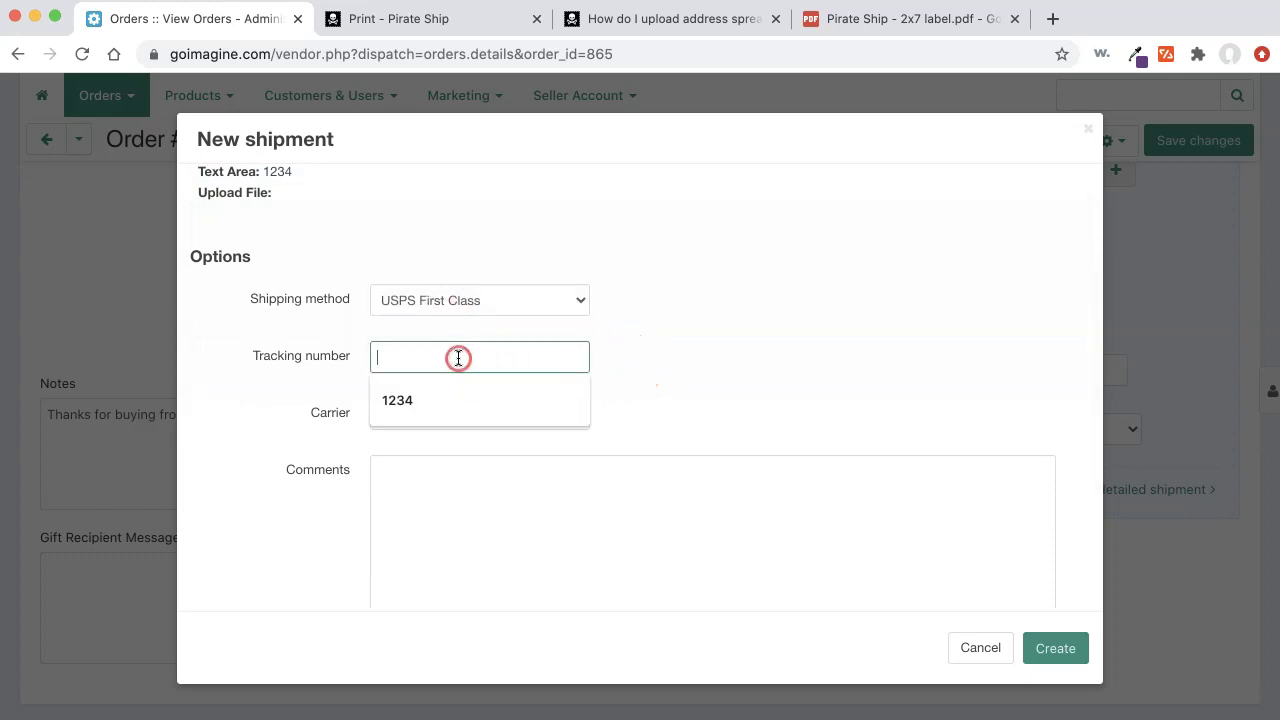
key("super+v")
left_click(503, 414)
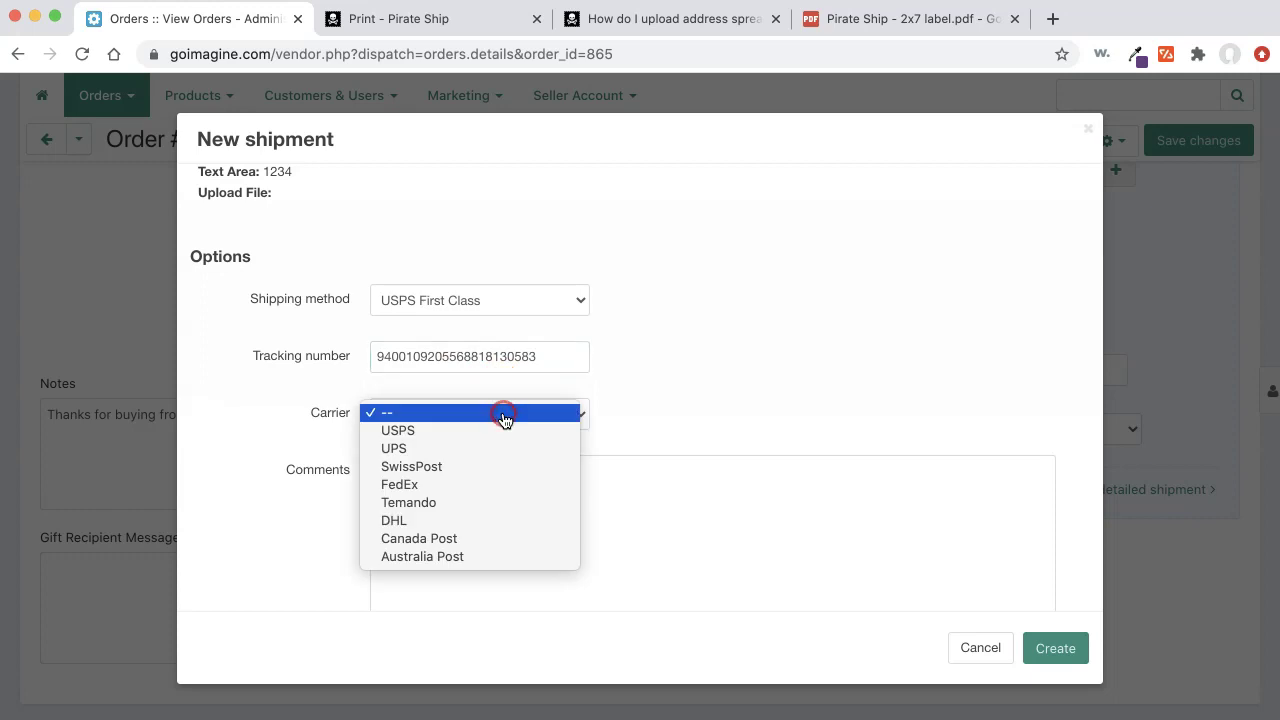
left_click(491, 432)
- Add a comment, set status to Order Fulfilled & Complete, notify the customer, and create the shipment
left_click(540, 523)
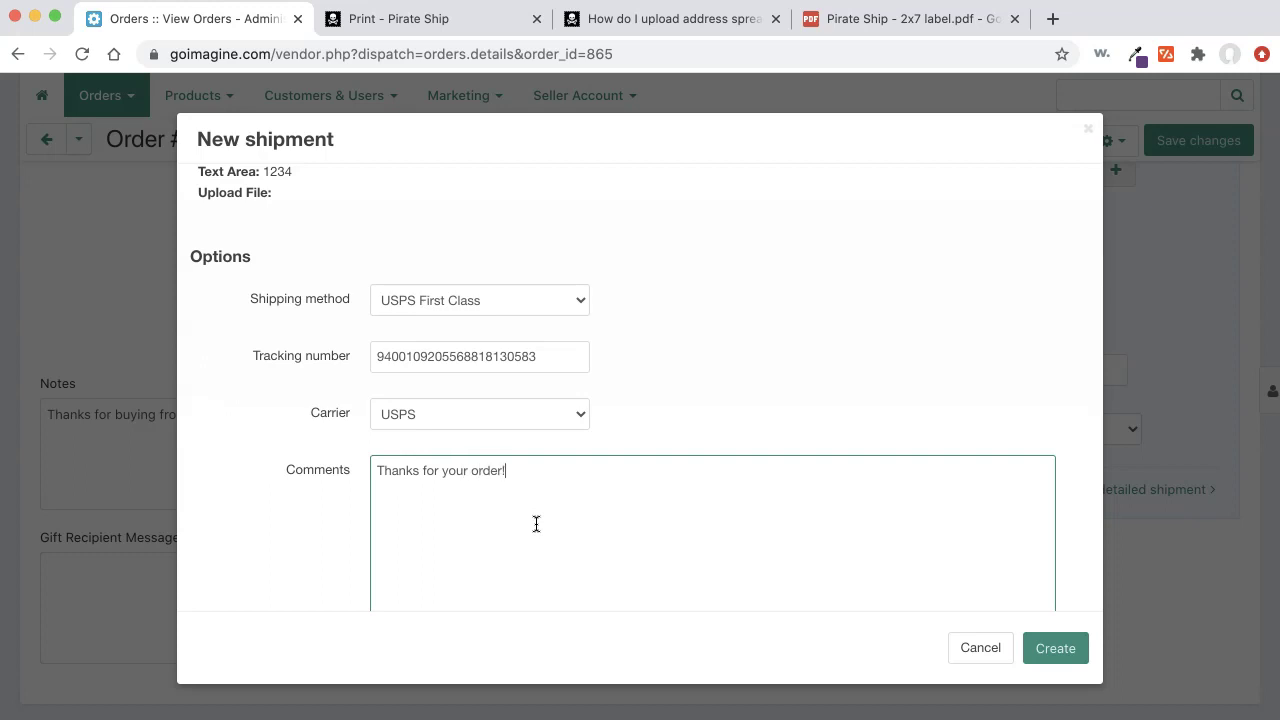
scroll(854, 313, "down", 4)
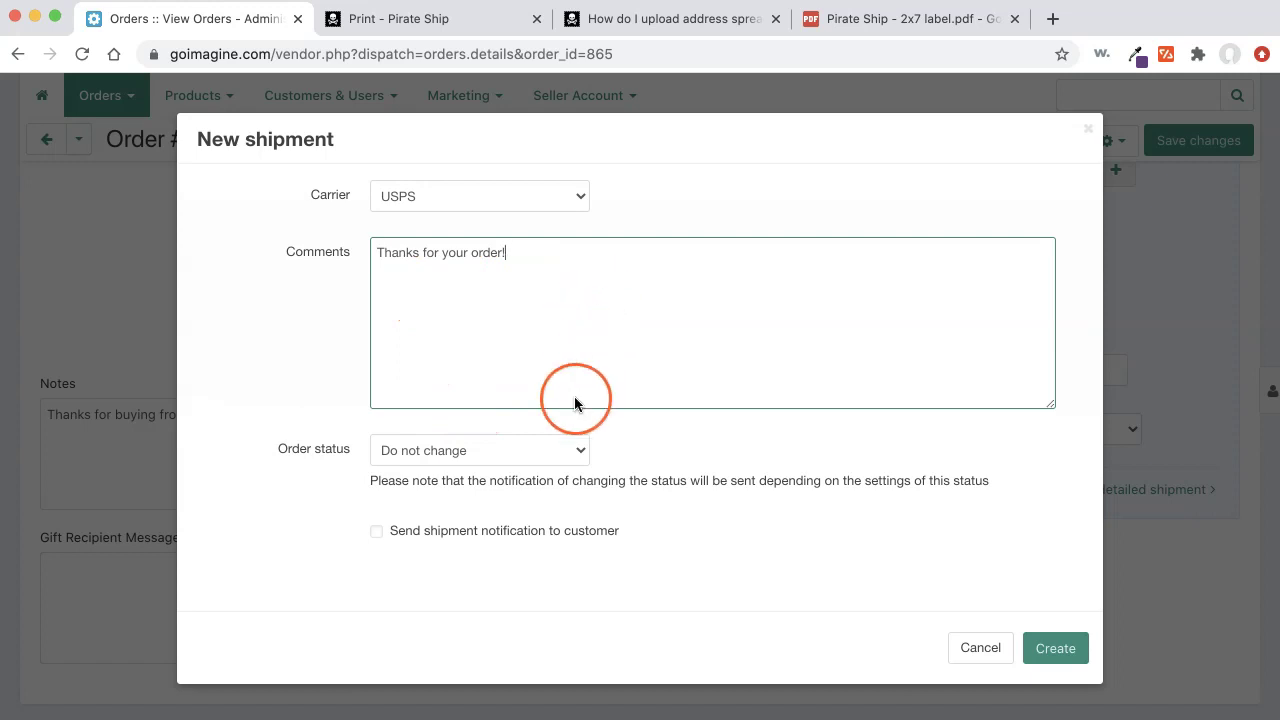
left_click(580, 450)
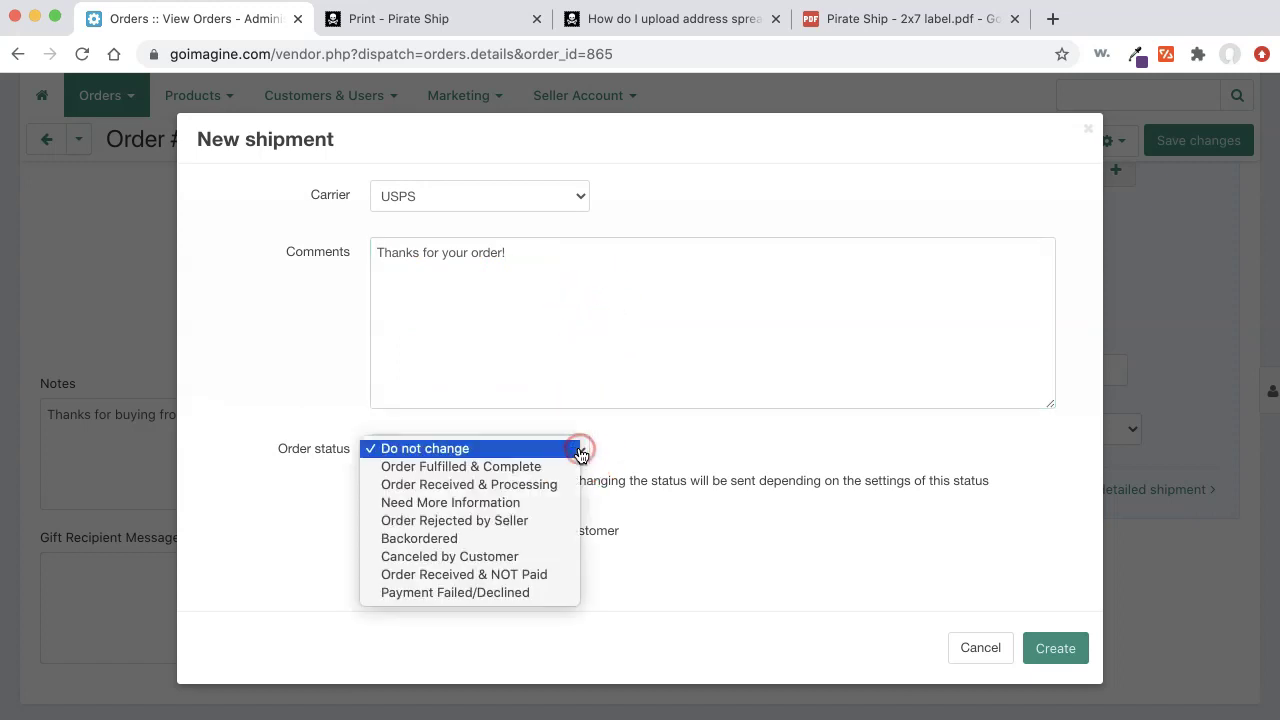
left_click(565, 466)
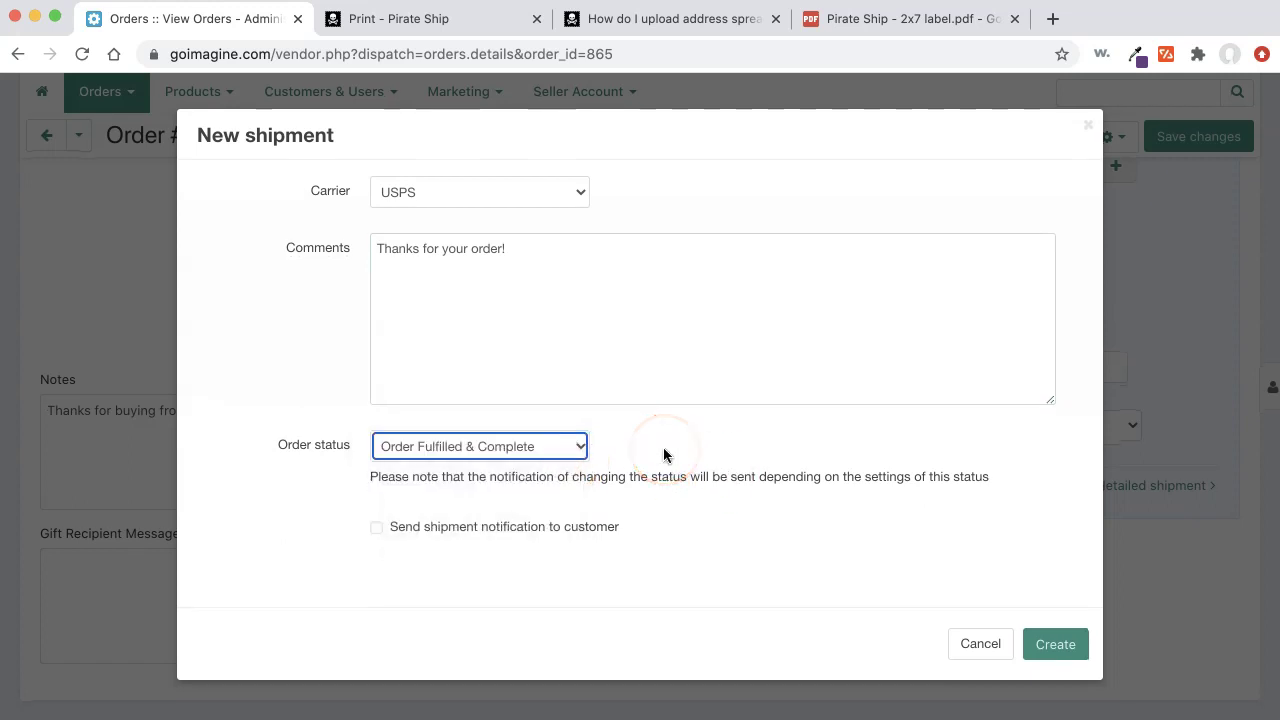
left_click(376, 532)
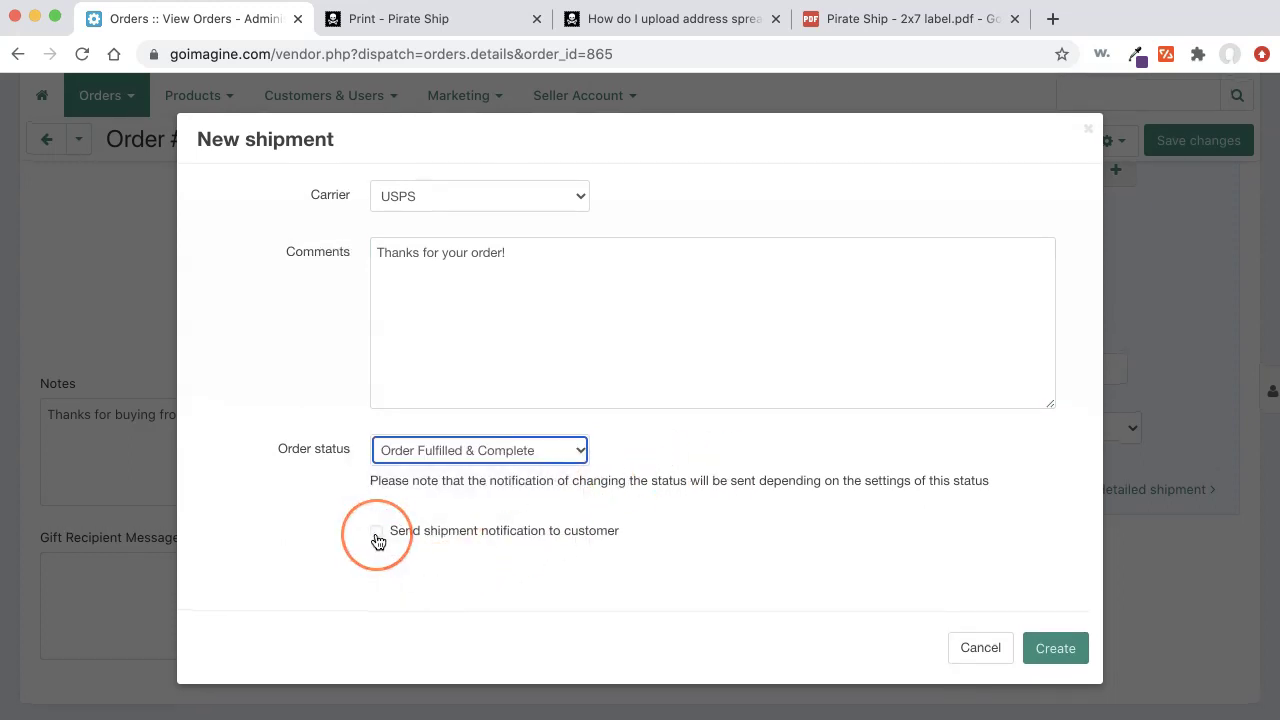
left_click(376, 532)
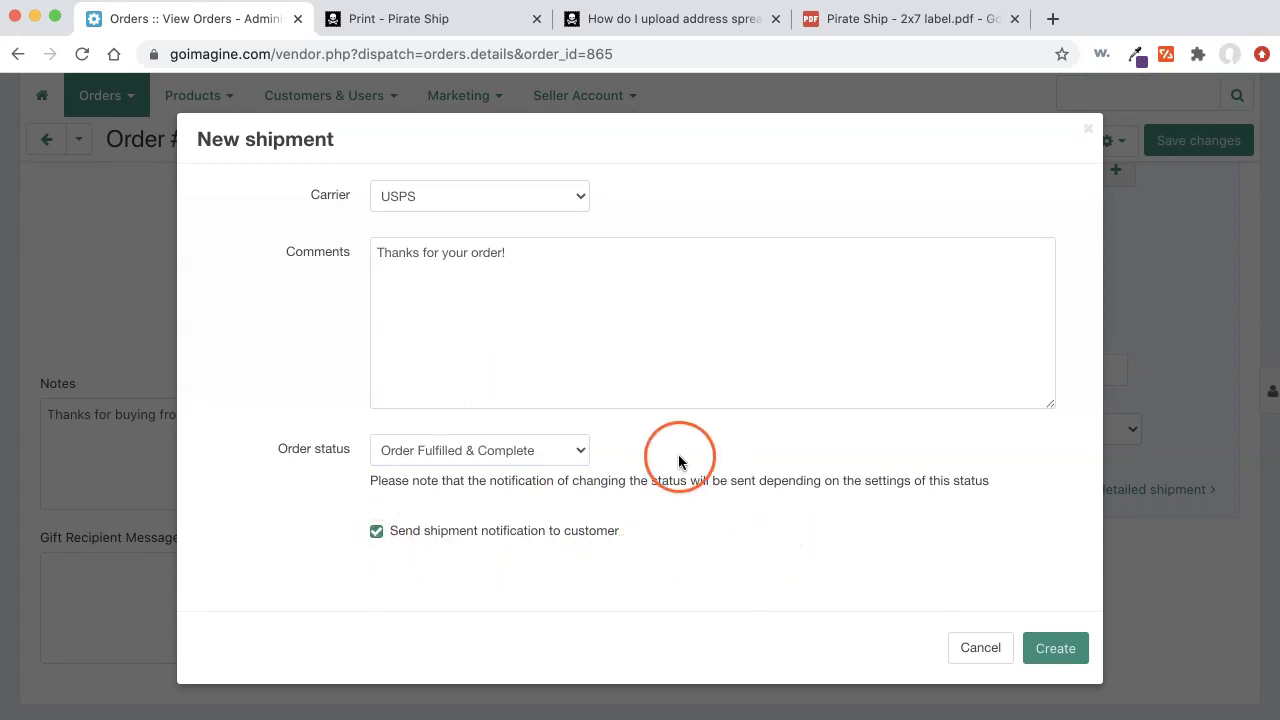
left_click(1049, 646)
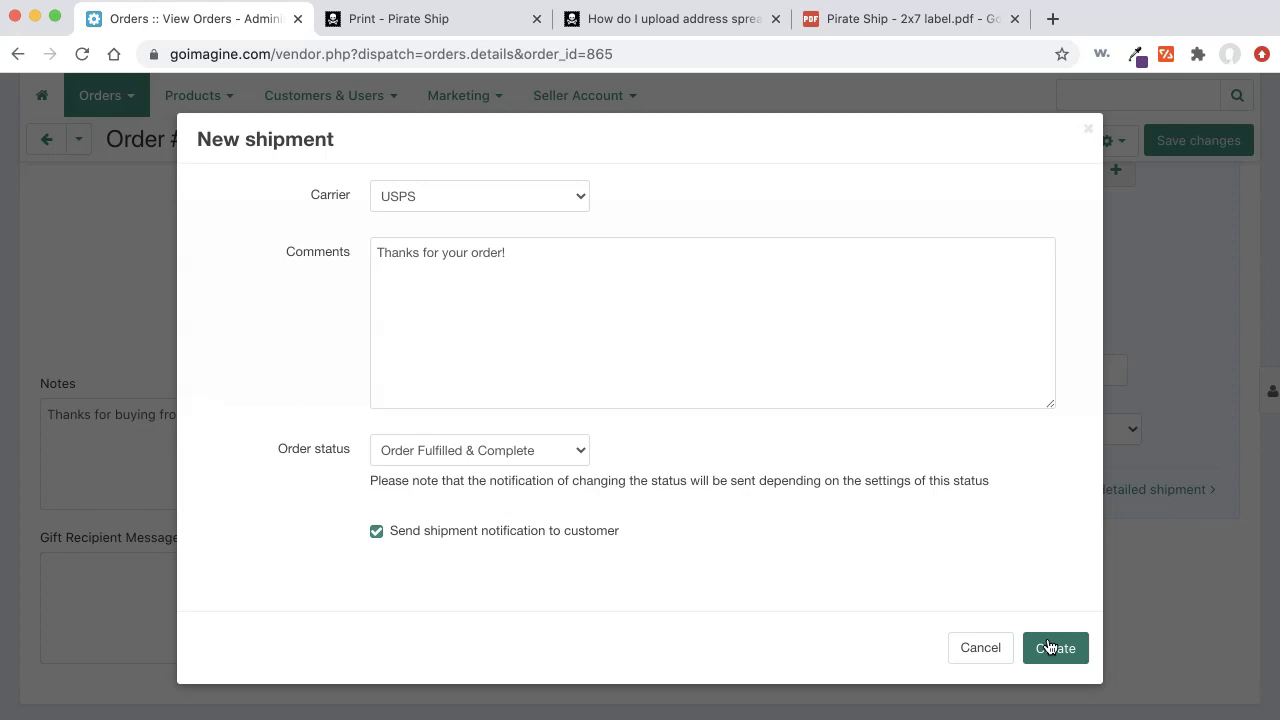
left_click(1050, 650)
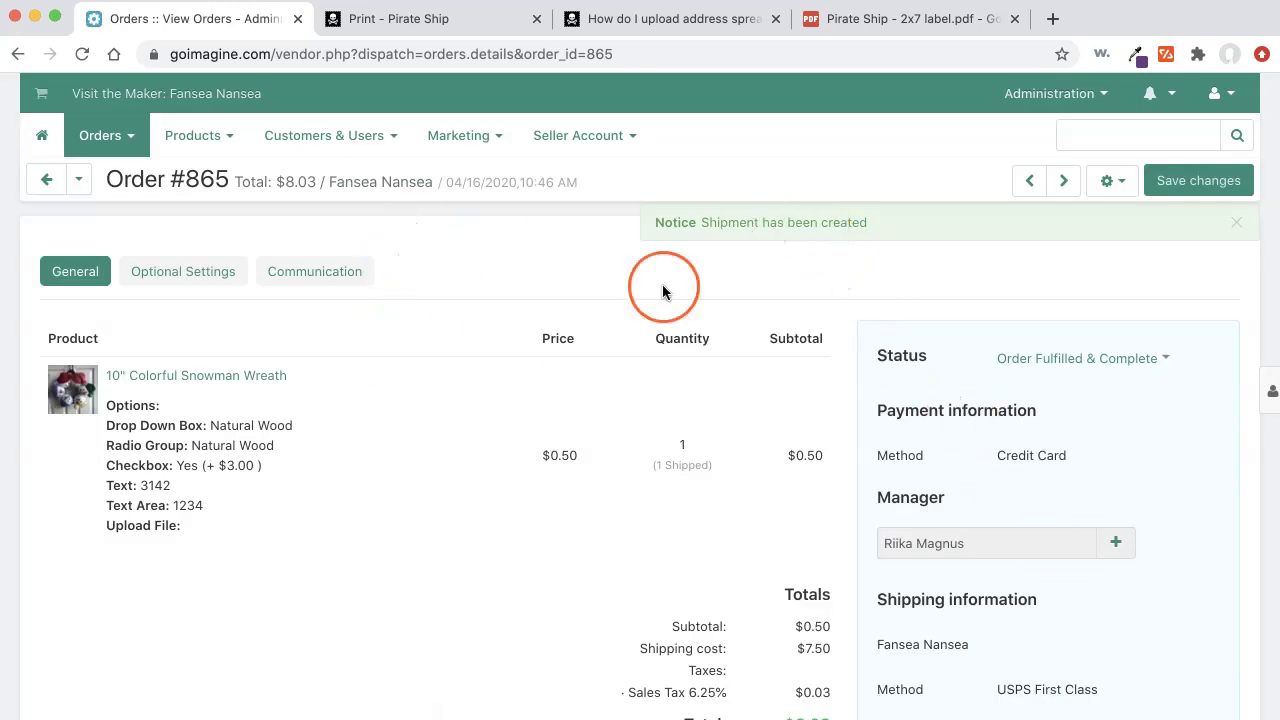
- Scroll the order page down to the USPS Track on website link and Shipments (1)
scroll(1237, 277, "down", 3)
scroll(1000, 366, "up", 3)
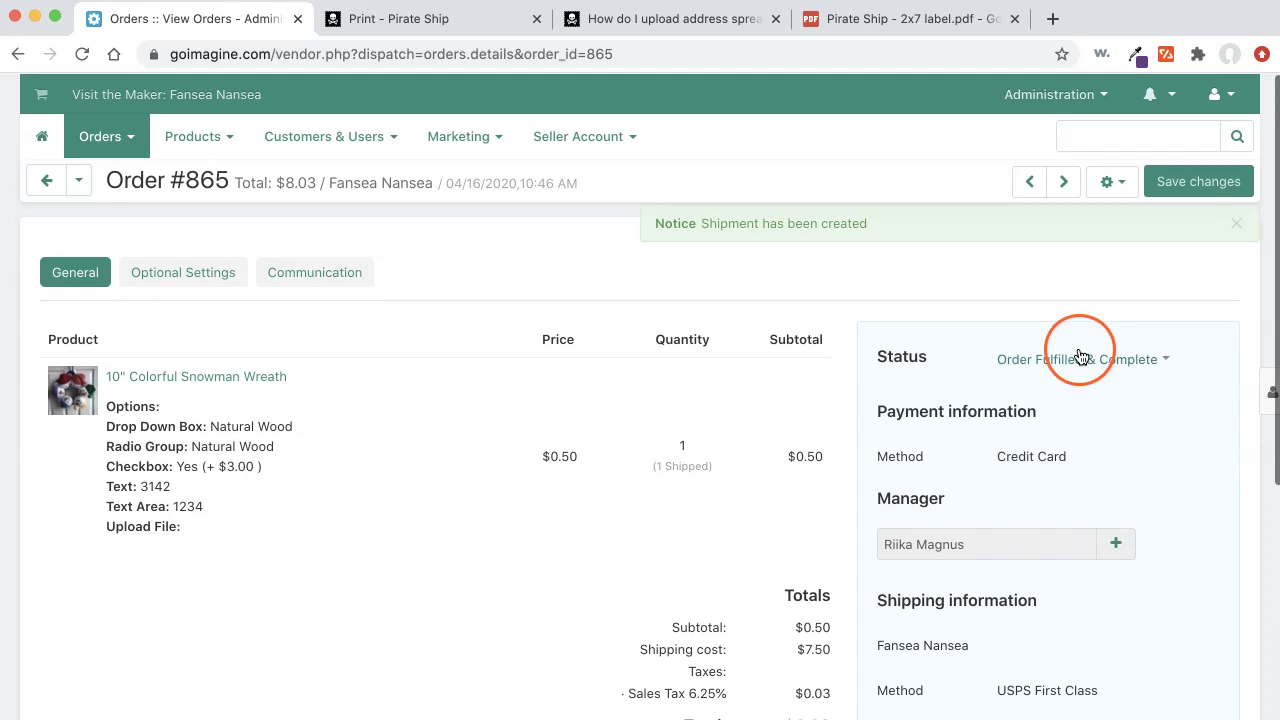
scroll(1171, 449, "down", 3)
scroll(1177, 448, "down", 2)
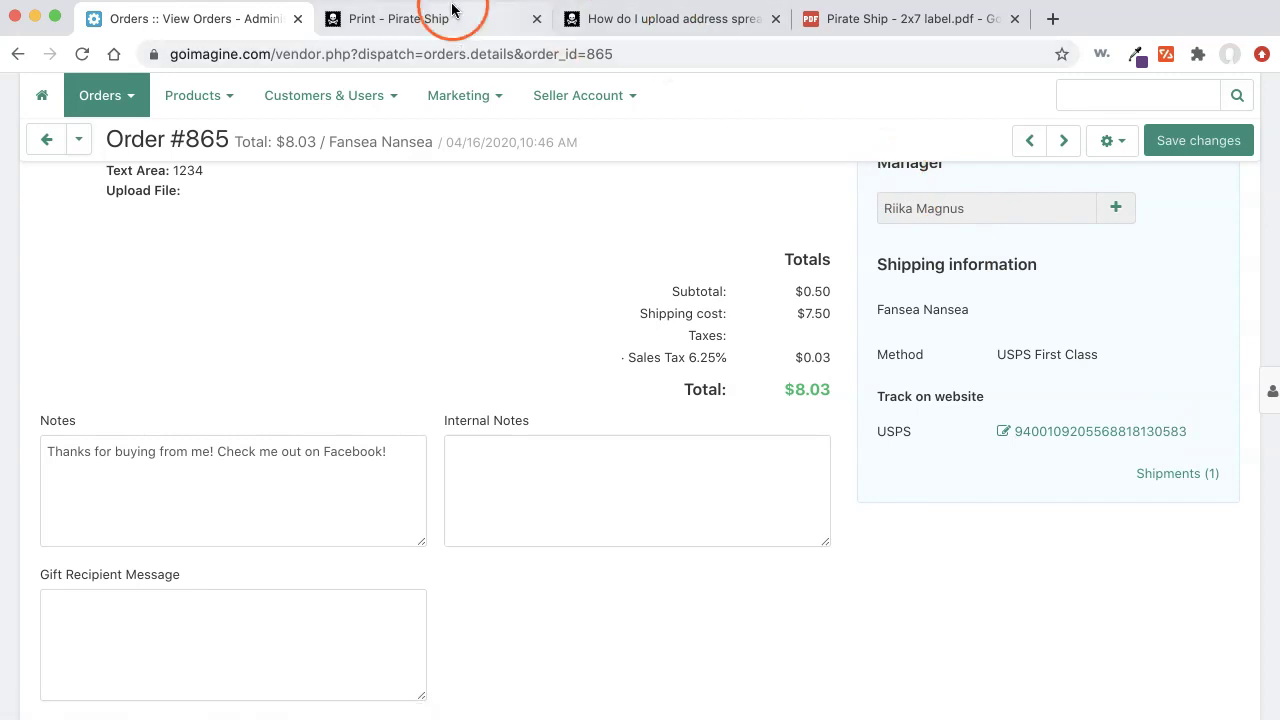
- Return to the Pirate Ship shipment and open label.pdf's print preview in 8.5x11" two-per-page format
left_click(420, 28)
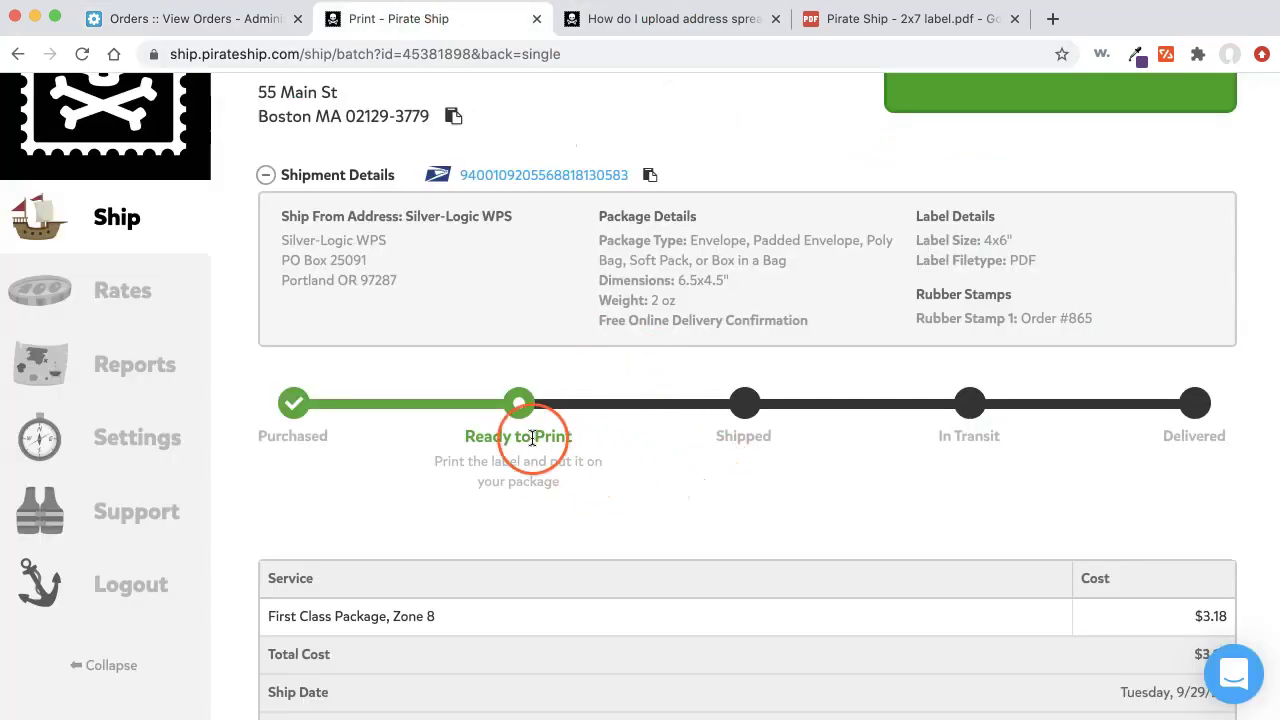
scroll(737, 453, "down", 1)
scroll(737, 453, "up", 1)
left_click(650, 400)
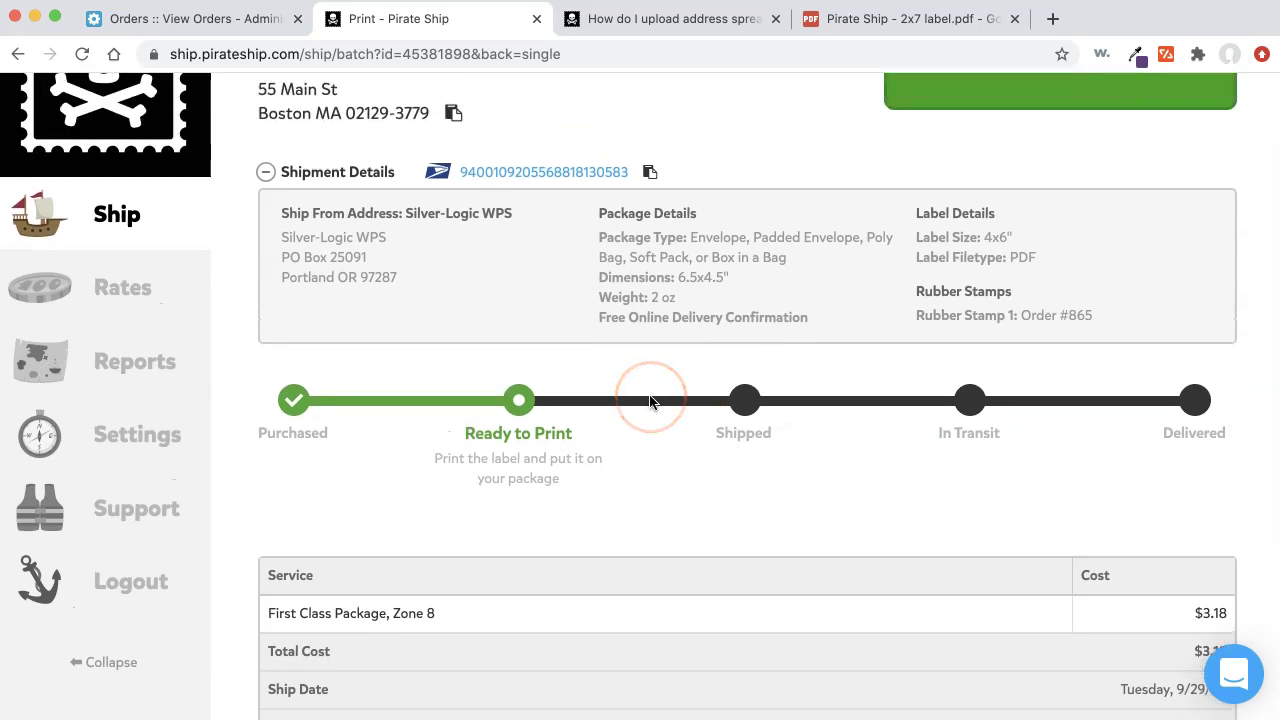
scroll(650, 400, "down", 5)
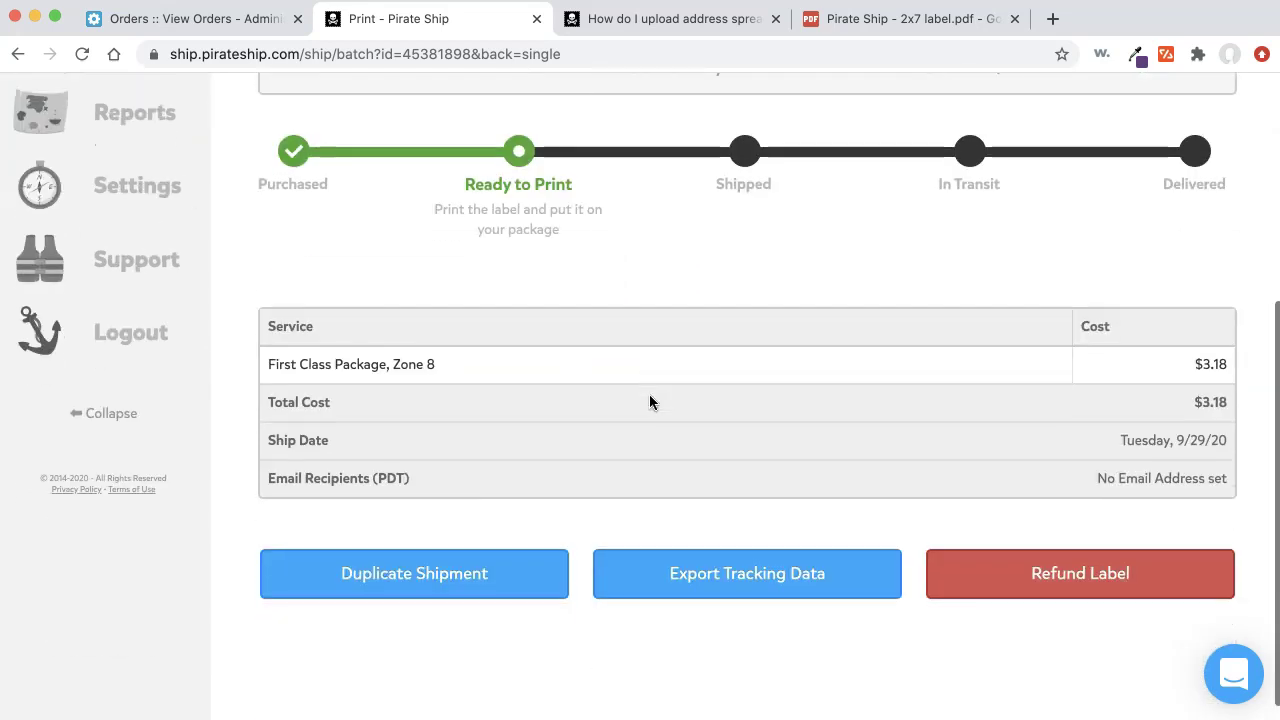
left_click(641, 541)
scroll(638, 542, "up", 3)
scroll(636, 543, "down", 1)
scroll(634, 545, "up", 5)
scroll(634, 539, "up", 2)
left_click(594, 420)
left_click(1138, 86)
left_click(1063, 163)
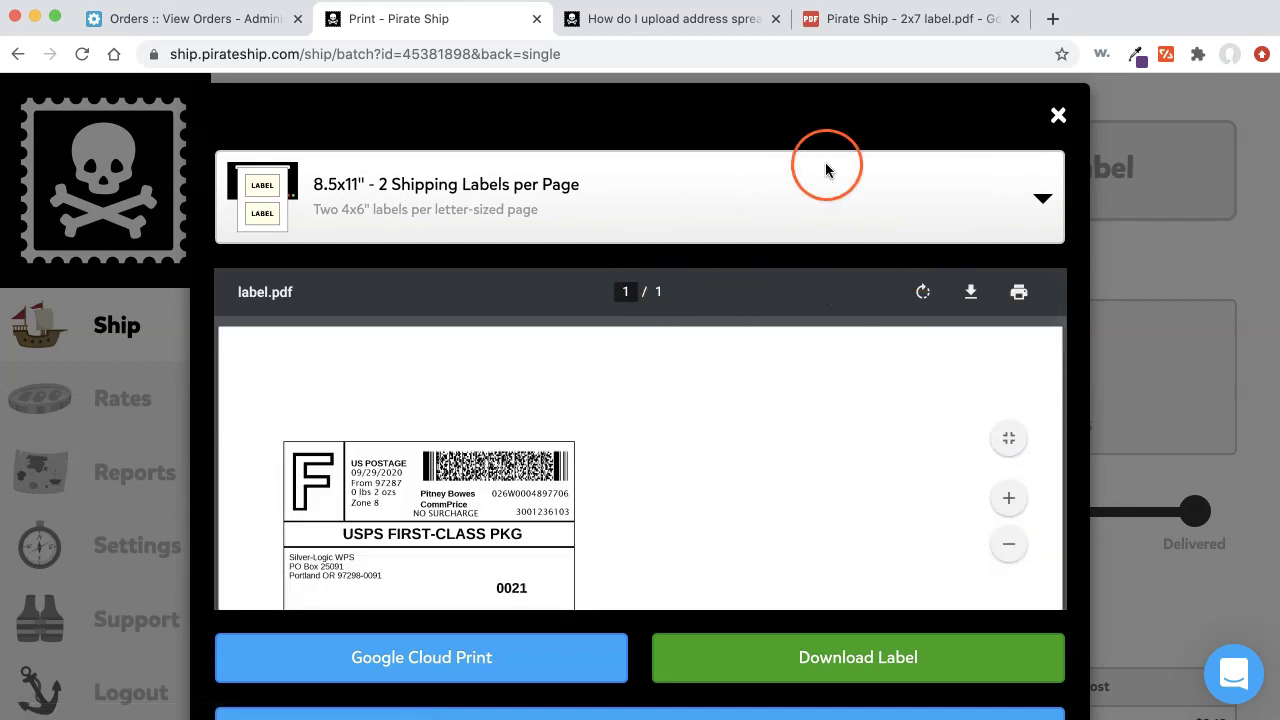
- Switch the label format to 4x6" Shipping Label and scroll the preview to check the Order #865 stamp
left_click(817, 201)
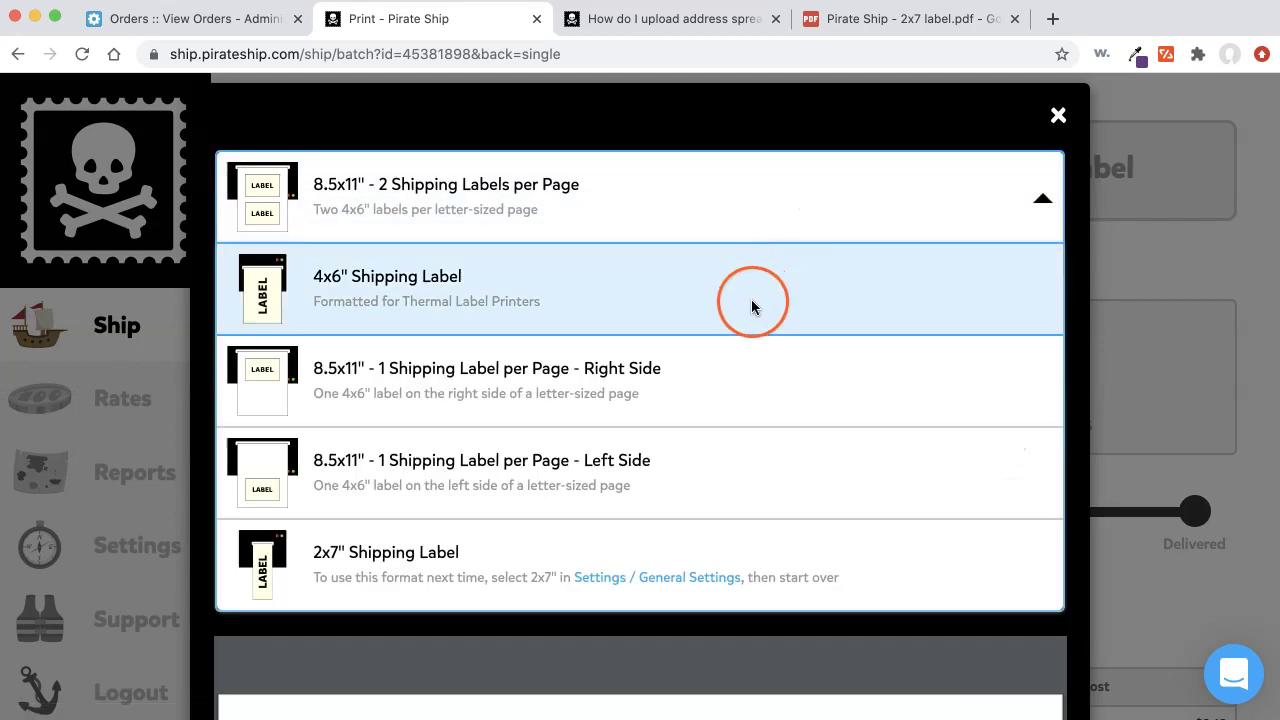
left_click(753, 307)
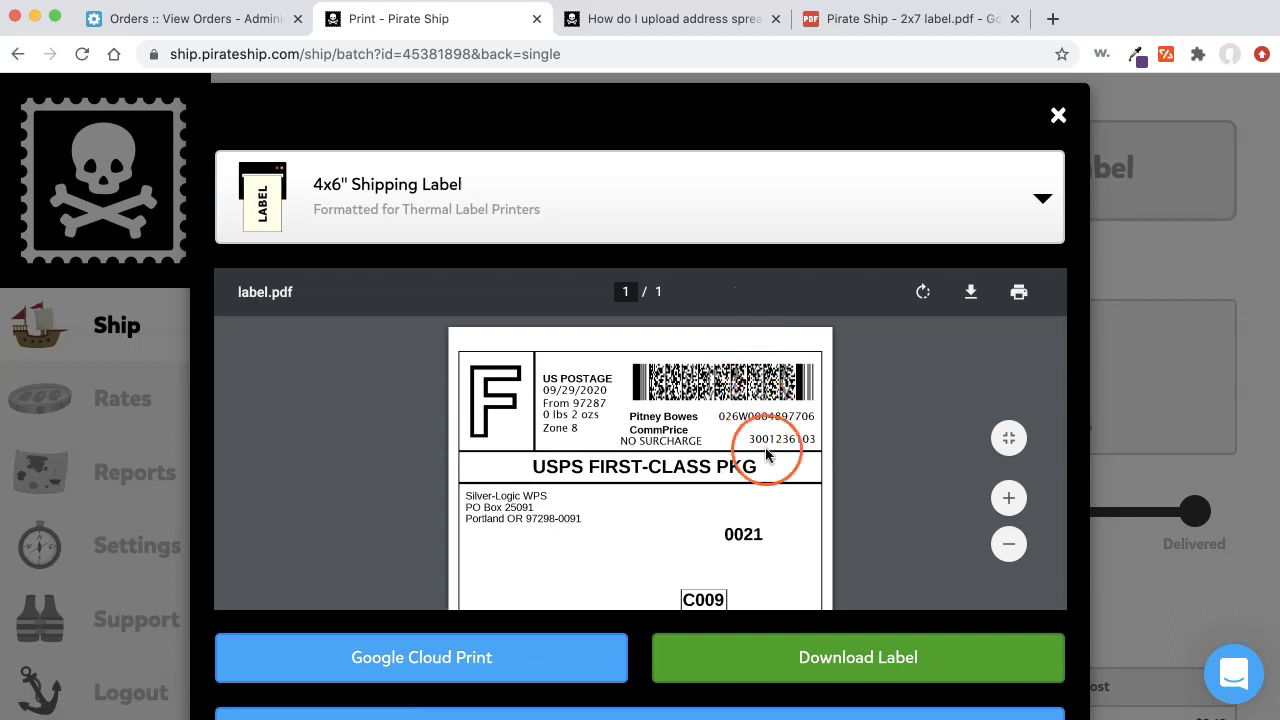
scroll(769, 468, "down", 5)
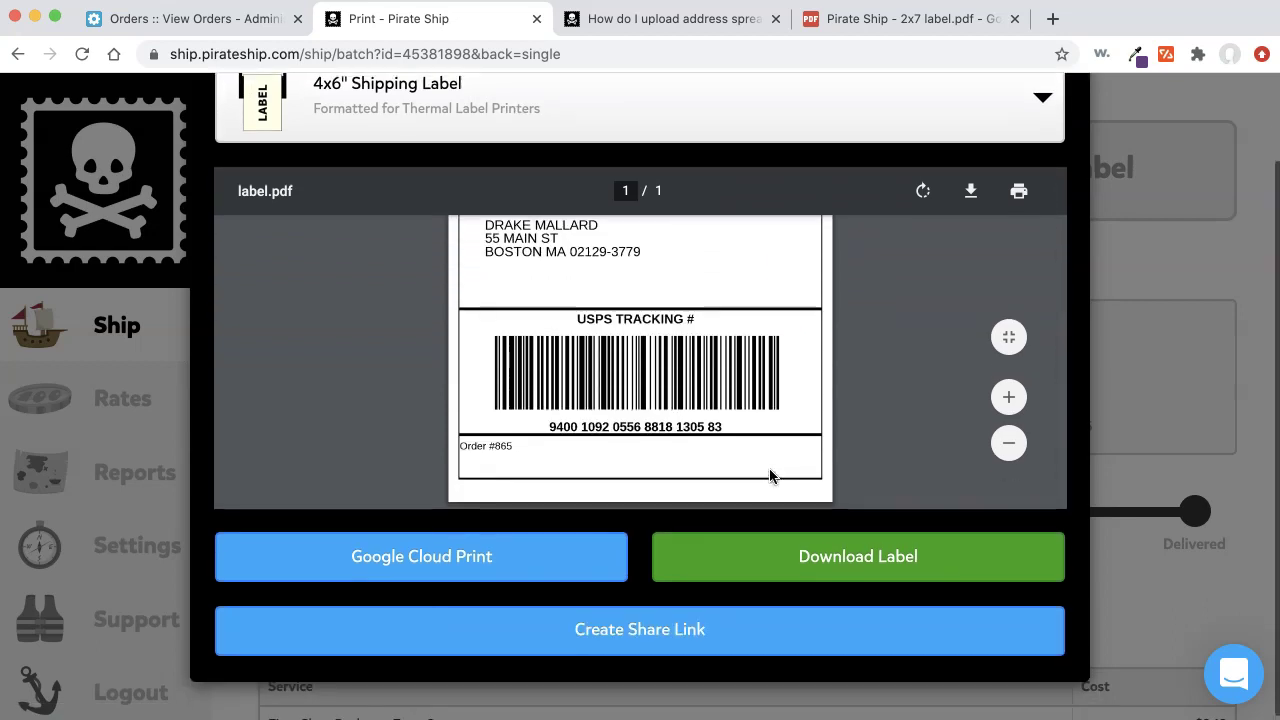
scroll(737, 431, "up", 1)
scroll(737, 431, "down", 1)
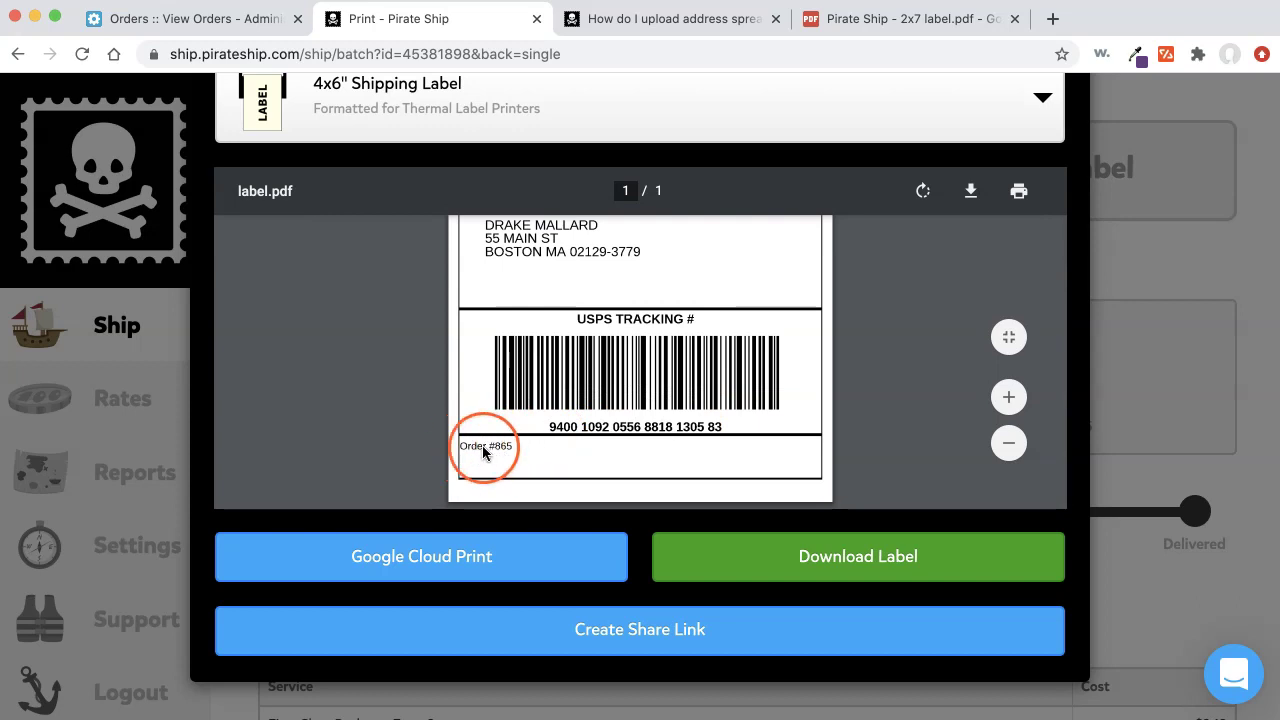
scroll(680, 400, "up", 3)
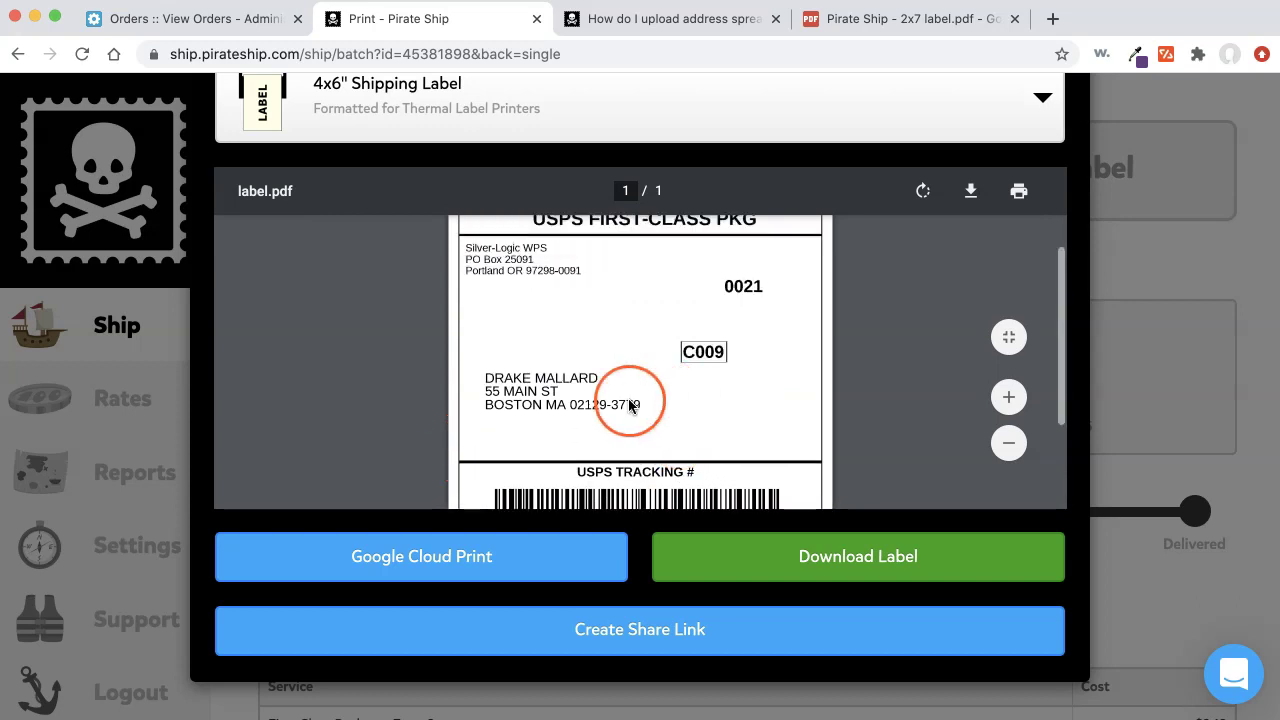
scroll(740, 362, "up", 3)
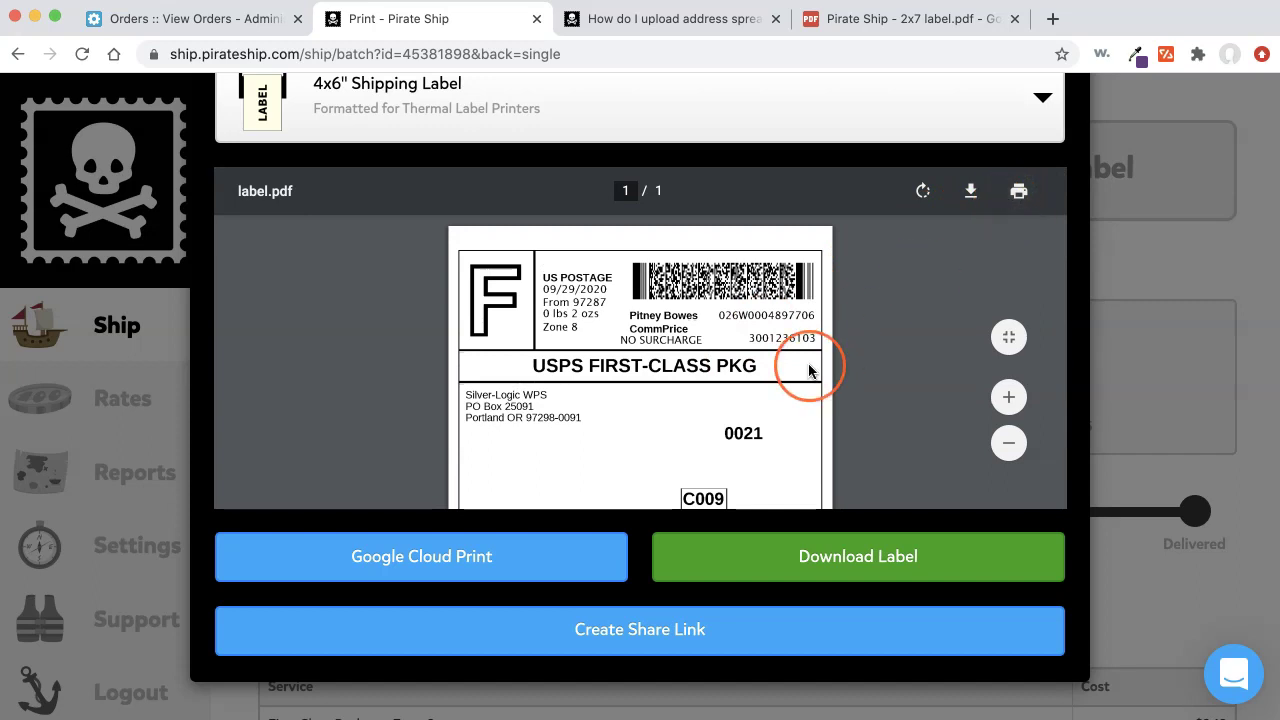
scroll(808, 362, "up", 2)
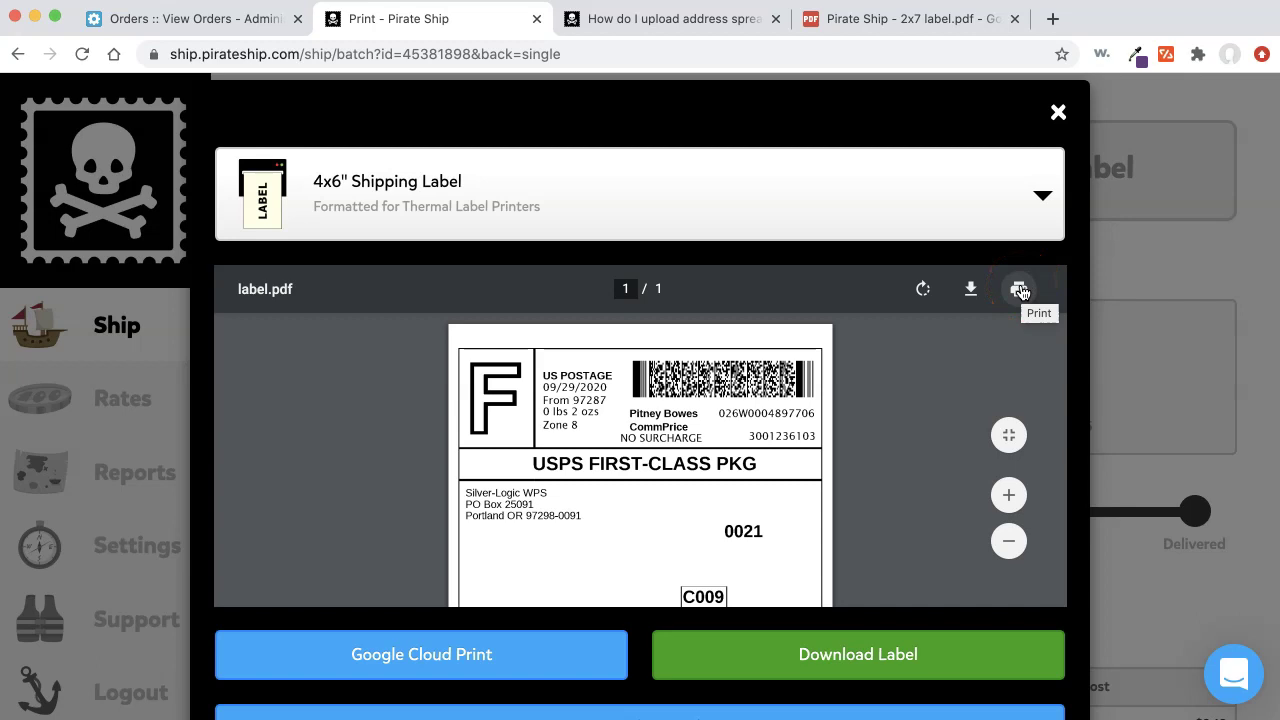
- Set the print destination to Brother QL-1110NWB, then close the print dialog
left_click(1020, 290)
left_click(997, 157)
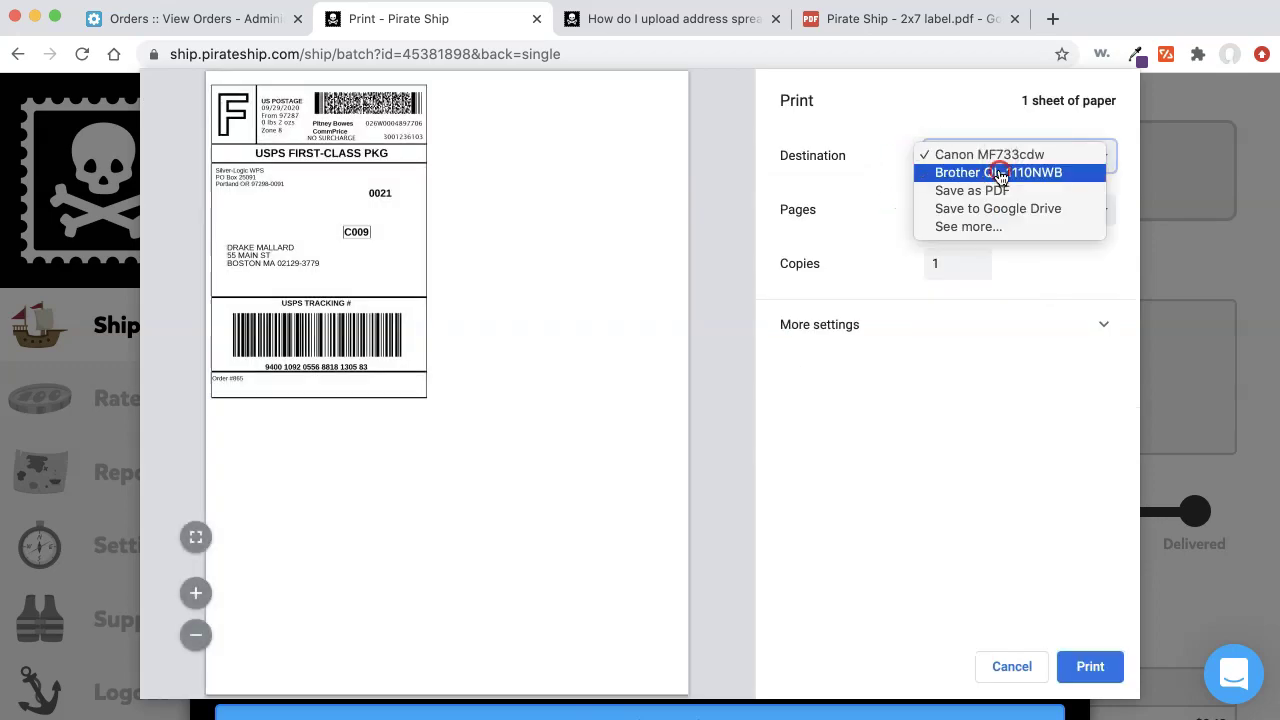
left_click(1000, 172)
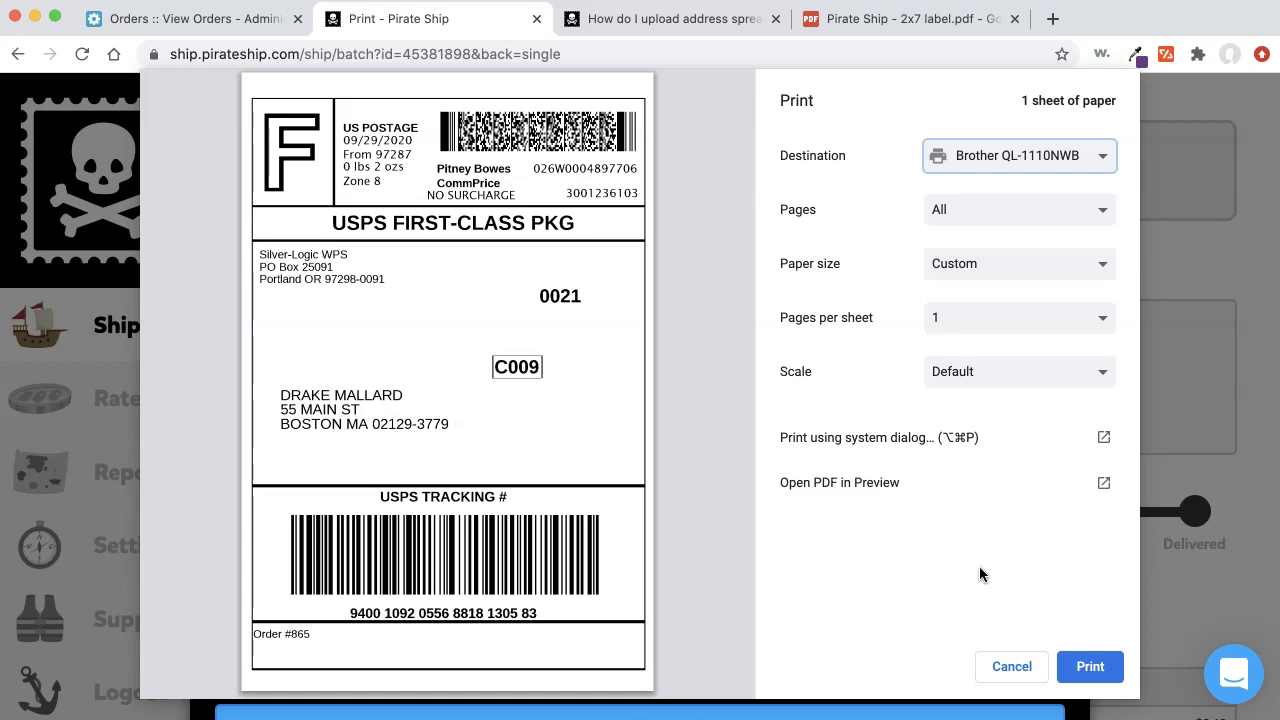
left_click(994, 598)
left_click(1008, 670)
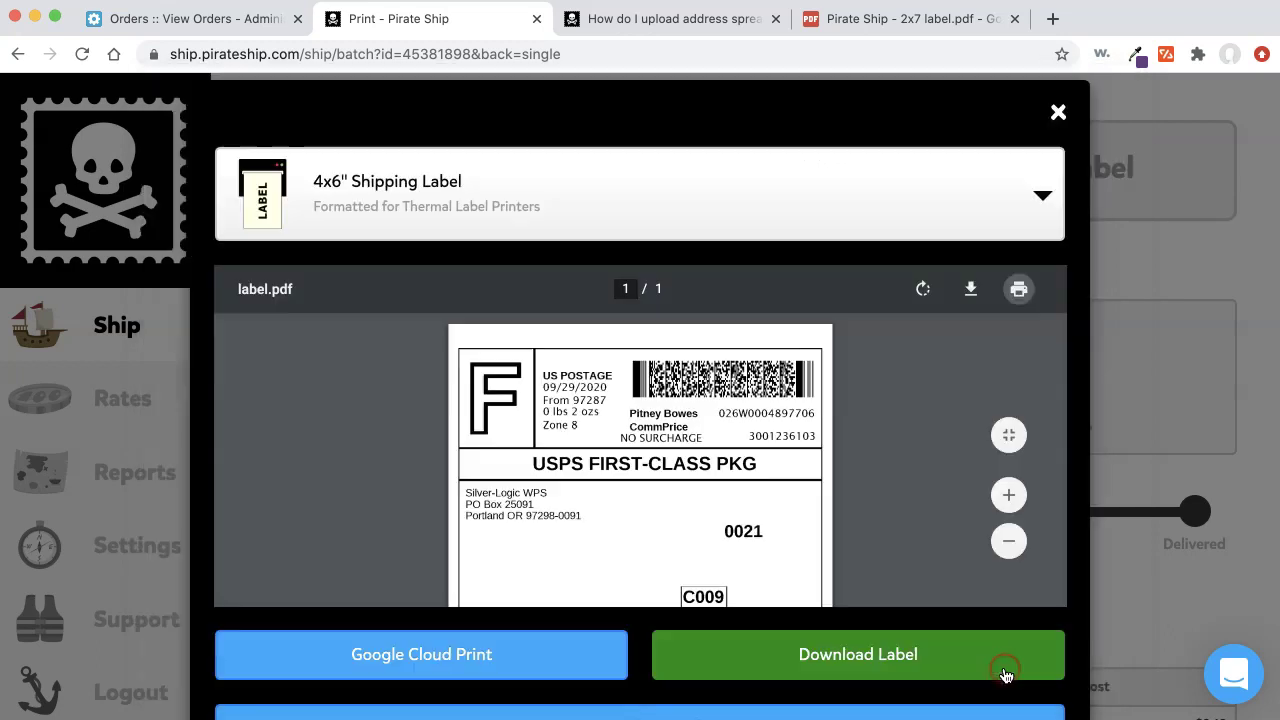
- Find the 2x7 label format's General Settings link, then return to the shipment page
left_click(1040, 199)
scroll(749, 466, "down", 2)
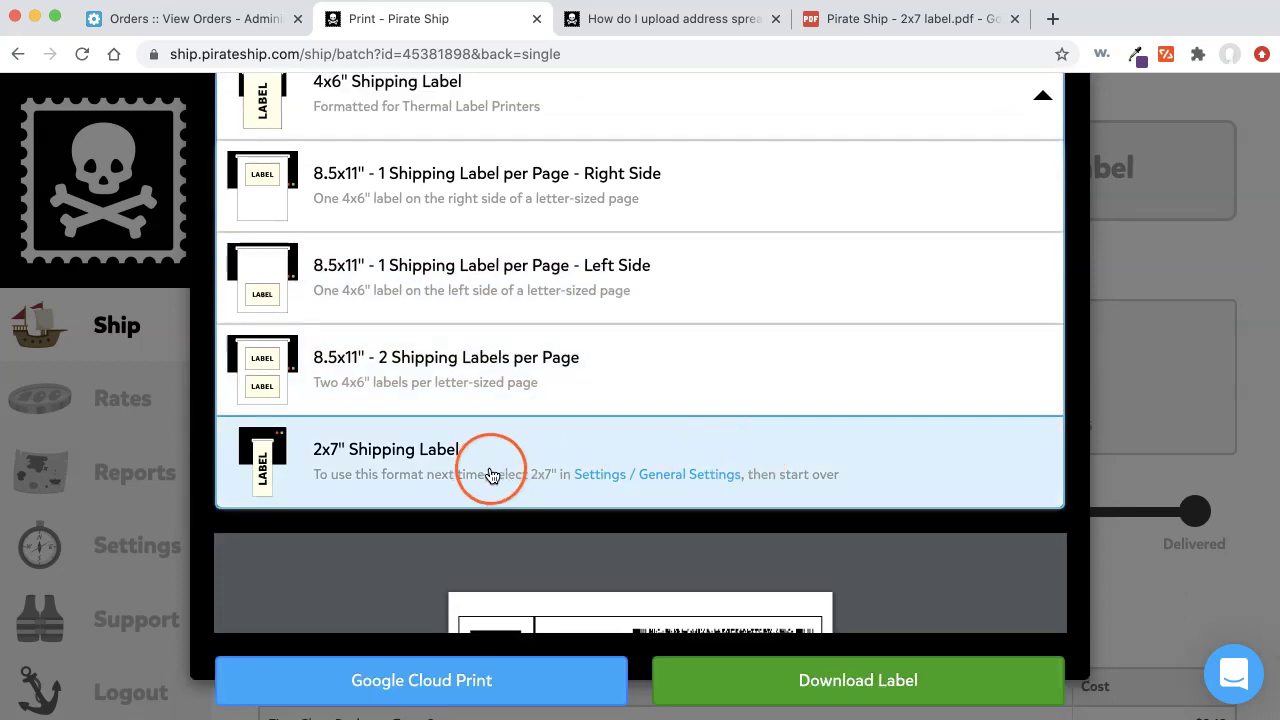
mouse_move(490, 474)
left_mouse_down()
mouse_move(314, 488)
mouse_move(320, 470)
left_mouse_up()
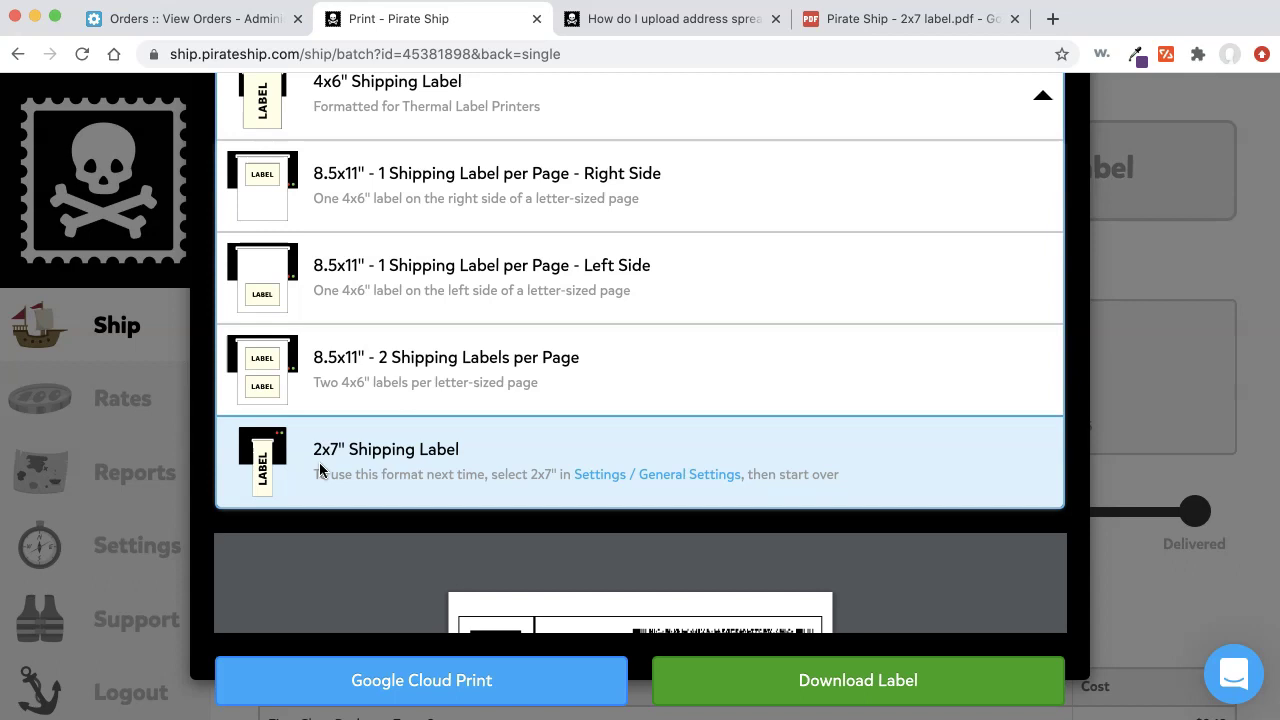
left_click(320, 466)
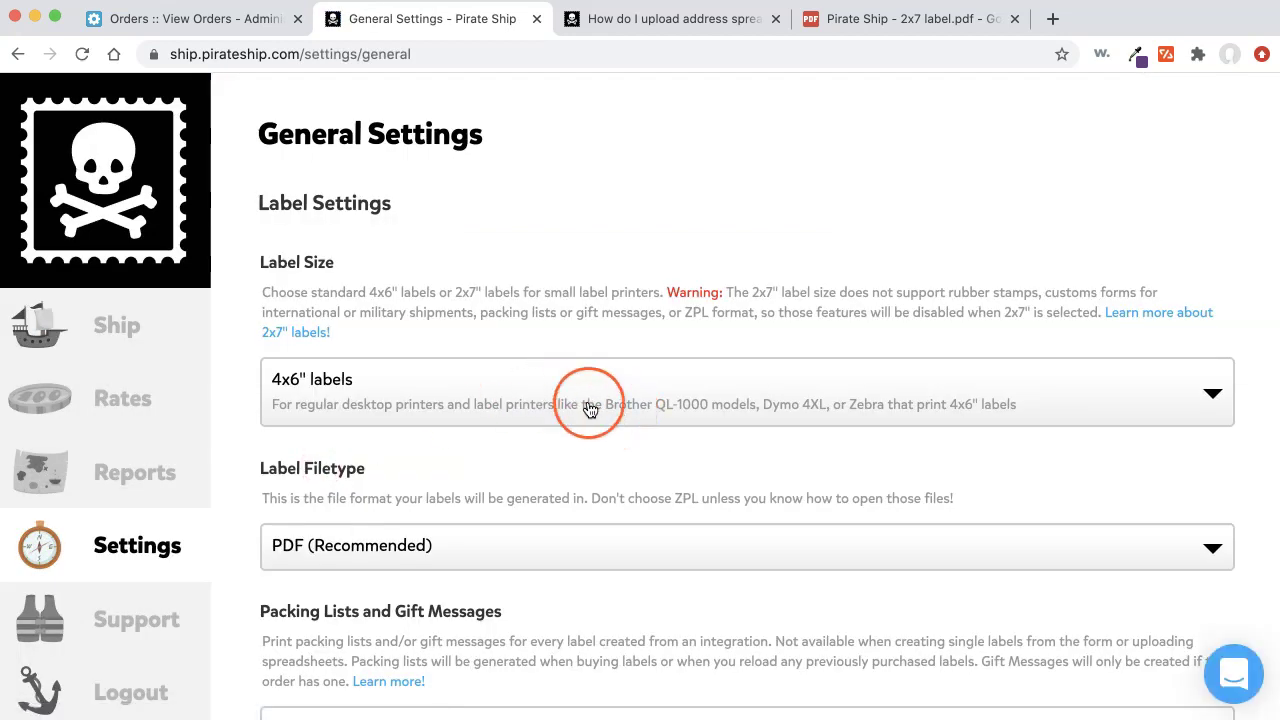
left_click(20, 55)
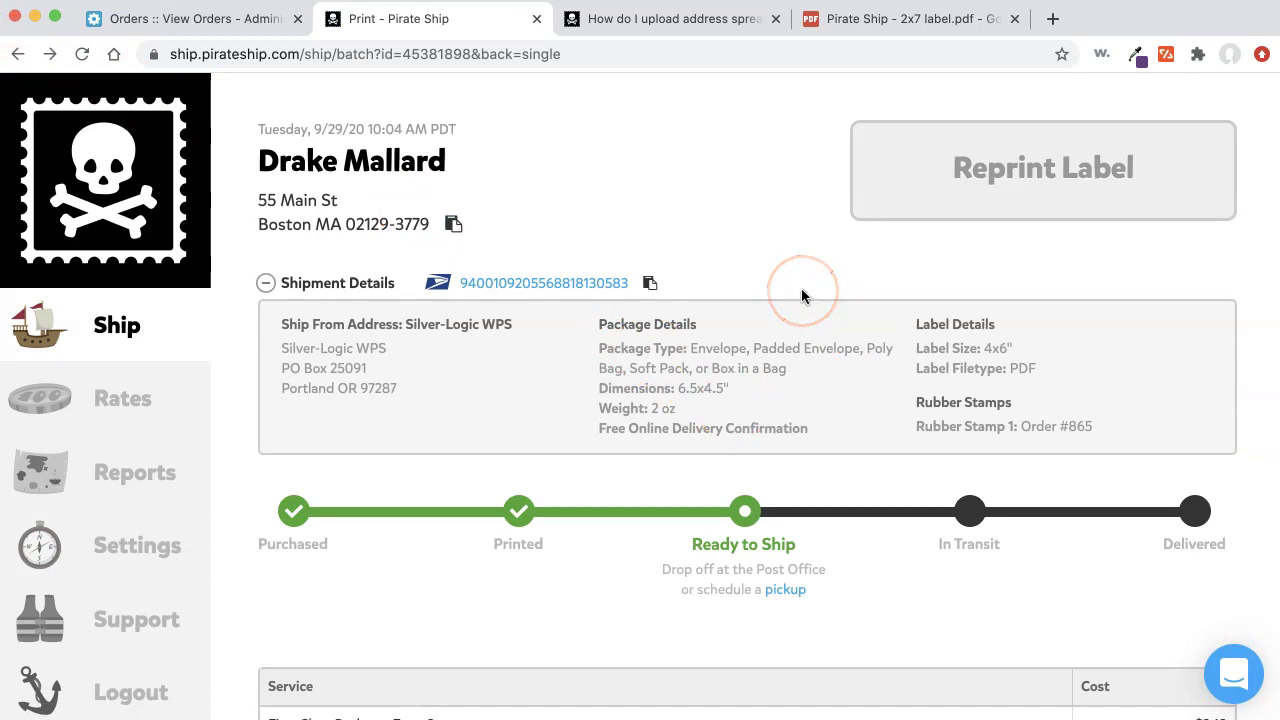
scroll(801, 288, "down", 3)
scroll(801, 288, "up", 2)
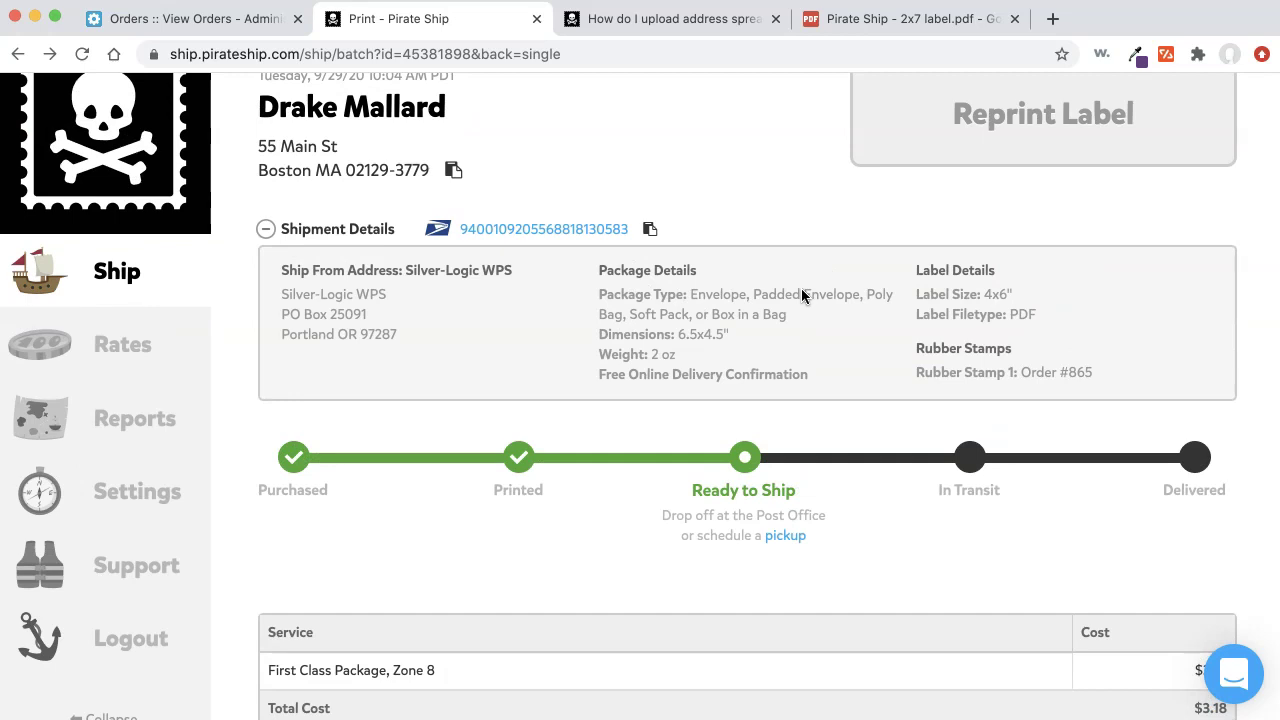
left_click(847, 392)
scroll(851, 412, "down", 6)
left_click(772, 340)
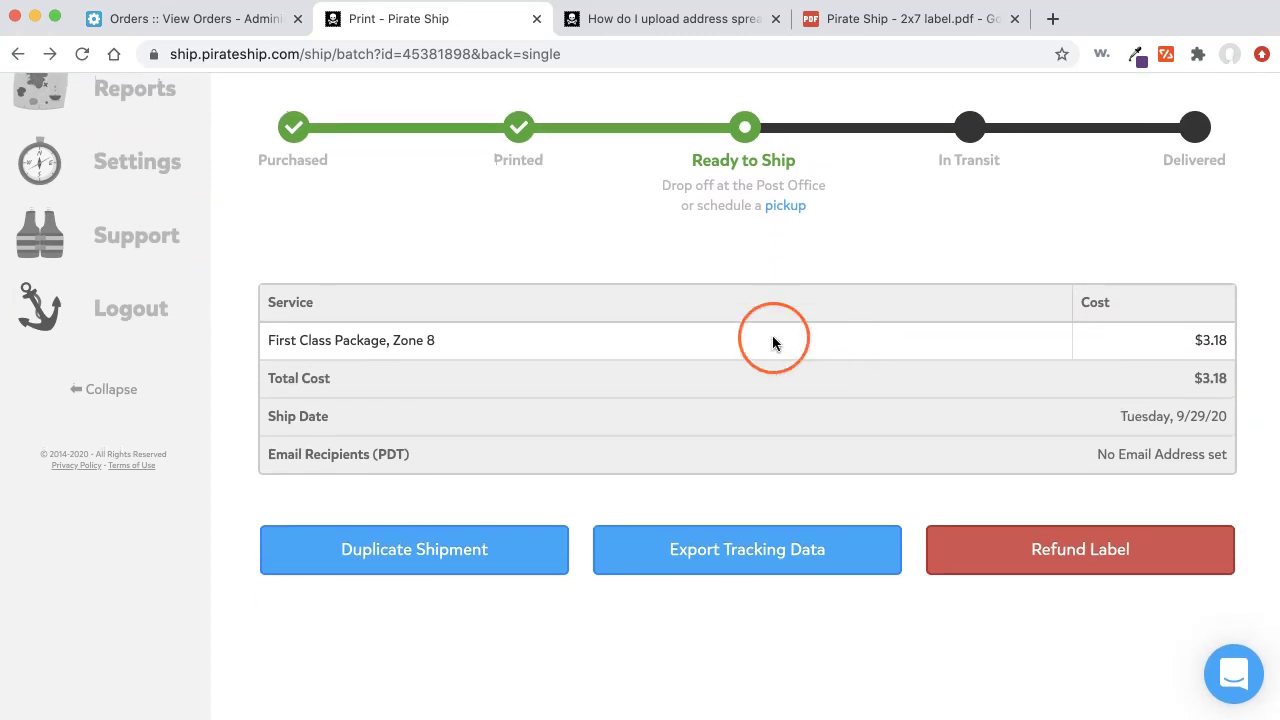
scroll(772, 340, "up", 2)
scroll(772, 343, "down", 2)
scroll(772, 343, "up", 3)
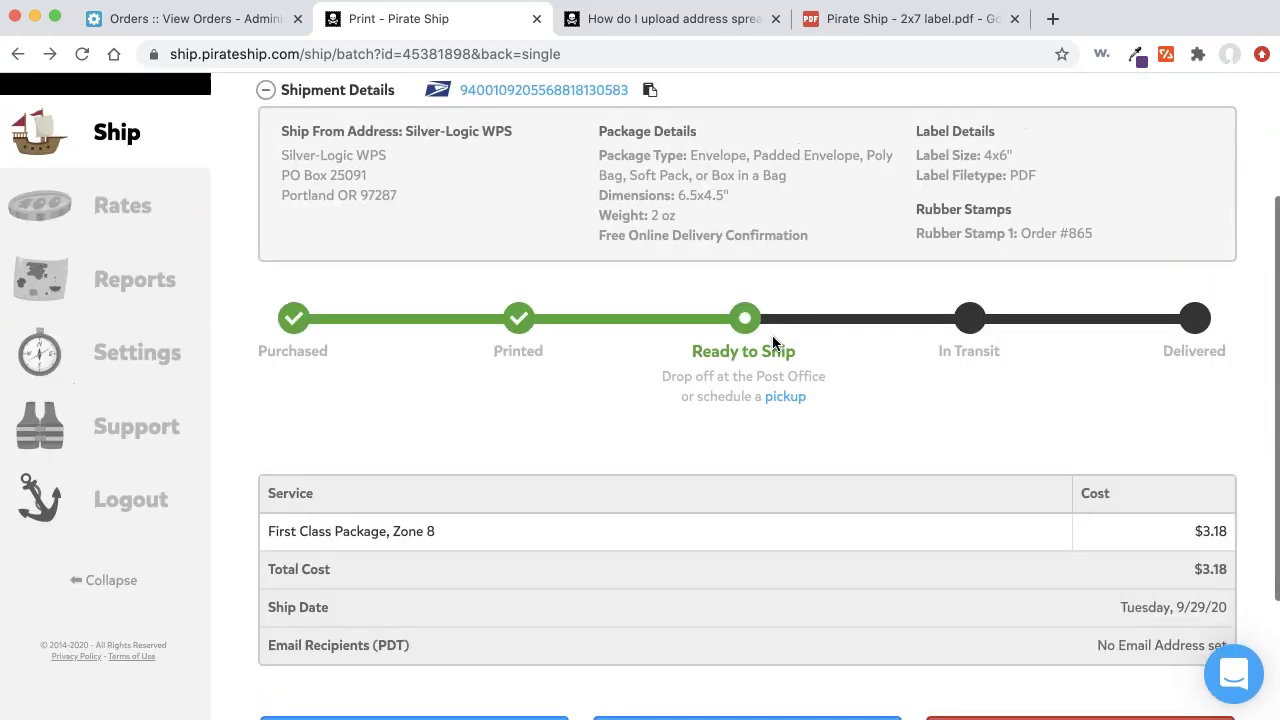
left_click_drag(703, 404, 757, 428)
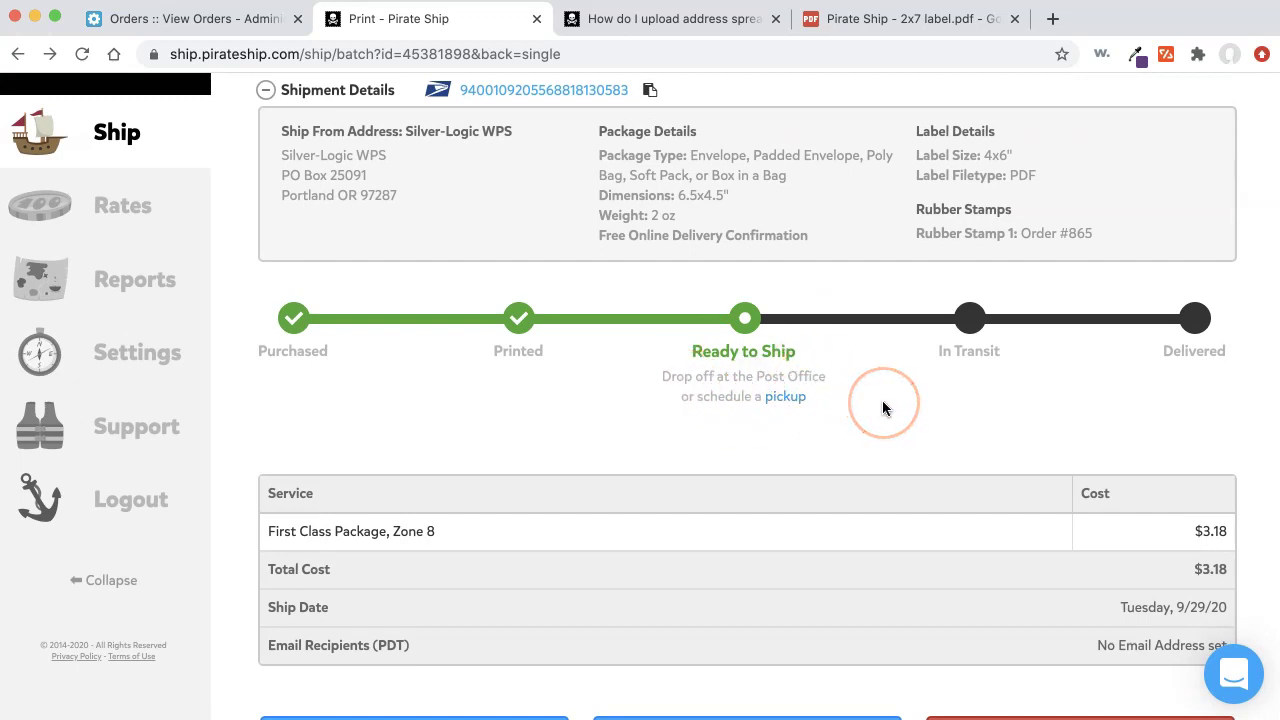
scroll(882, 400, "down", 3)
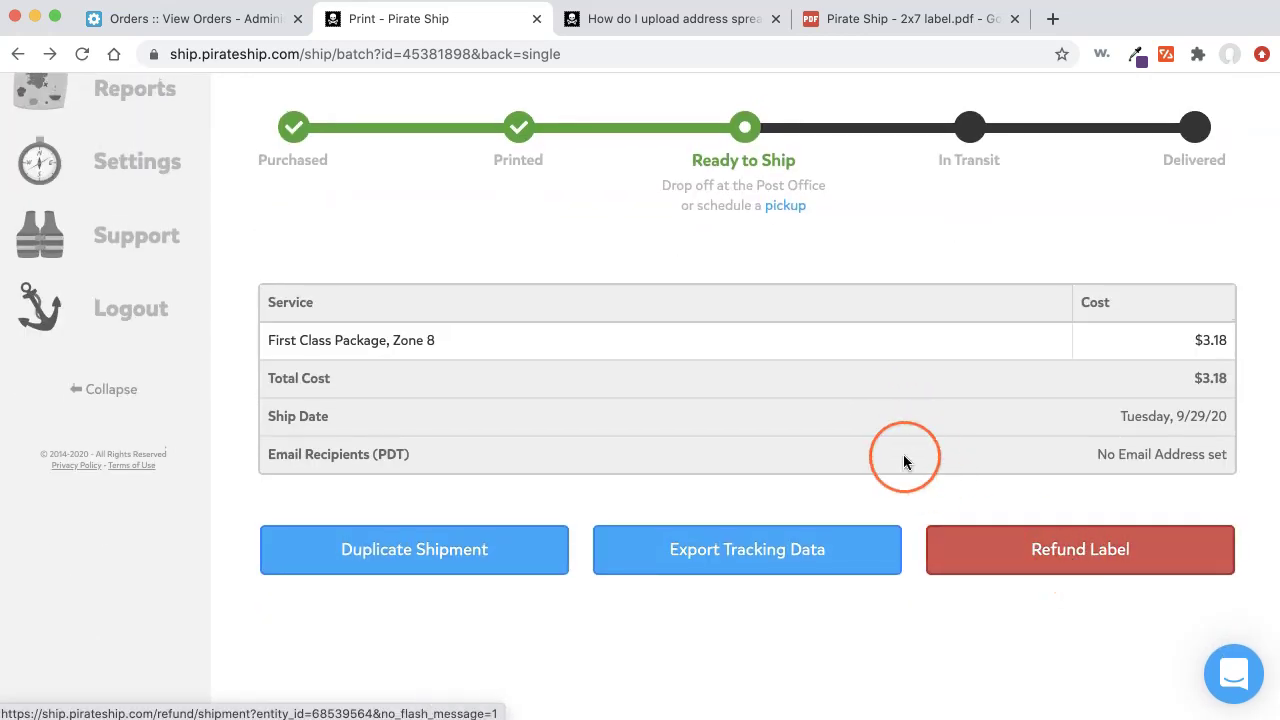
scroll(903, 463, "up", 5)
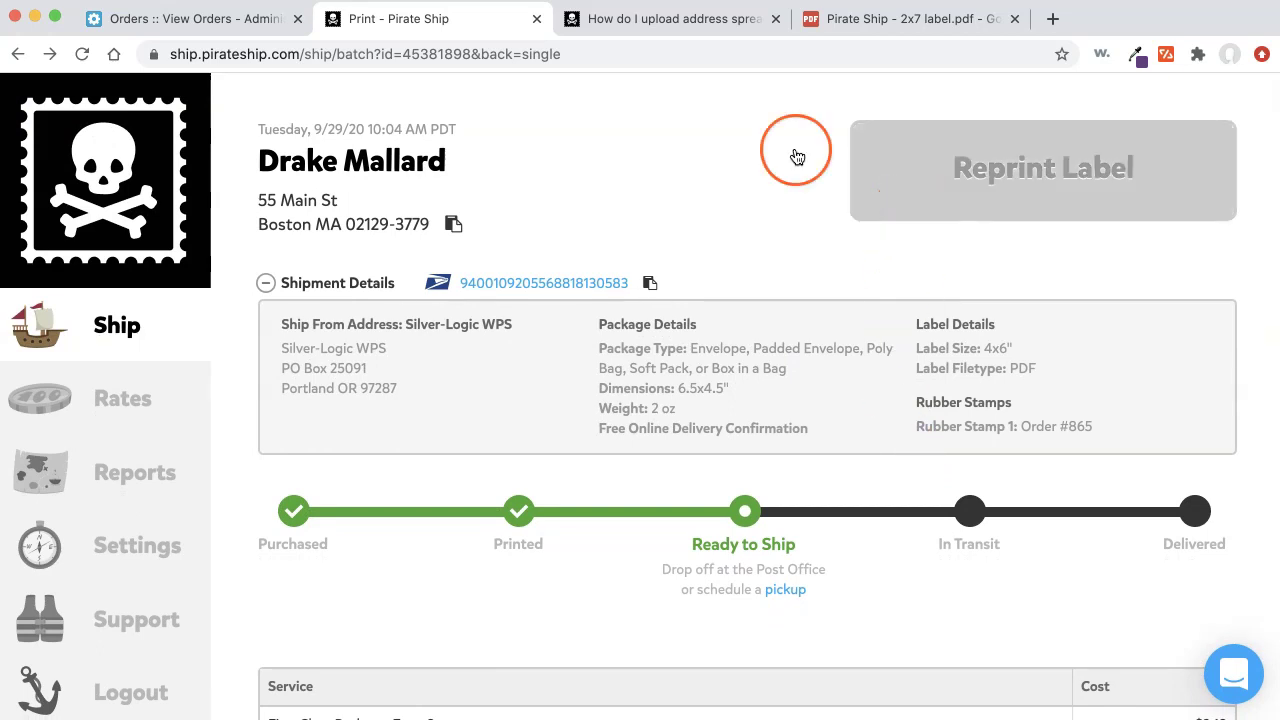
- Switch back to the 'How do I upload address spreadsheets into Pirate Ship?' support article
left_click(636, 19)
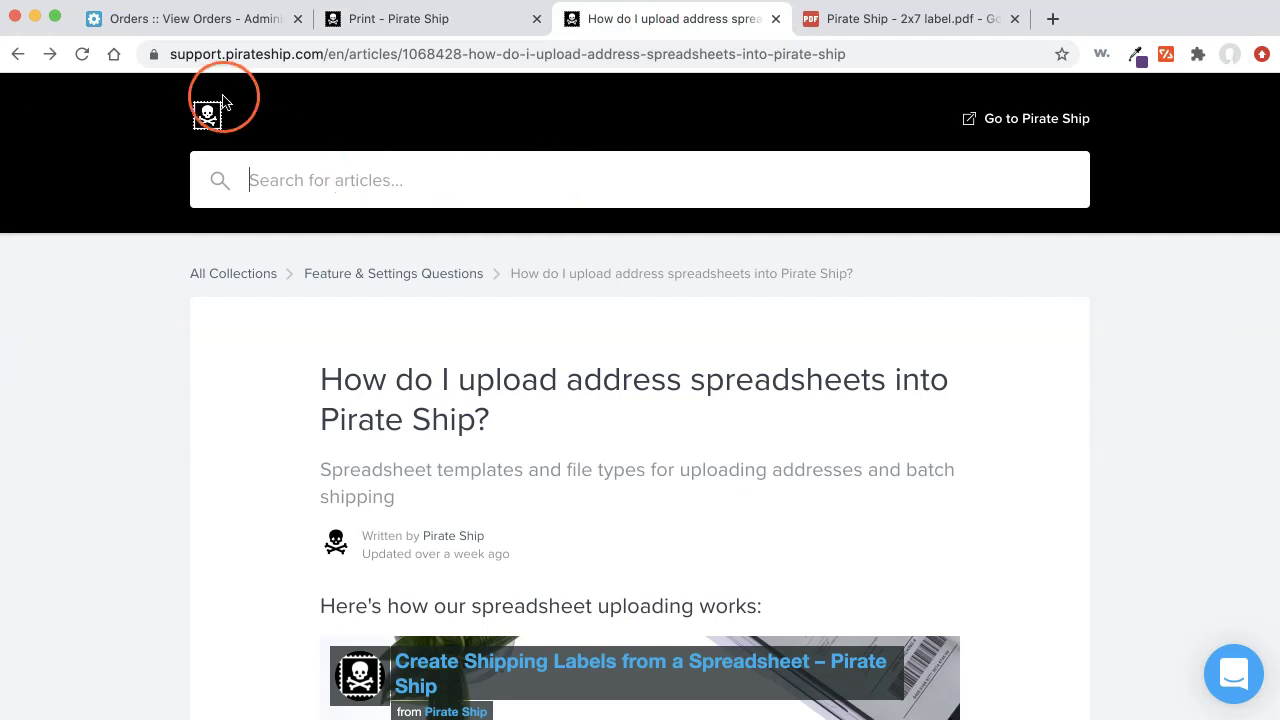